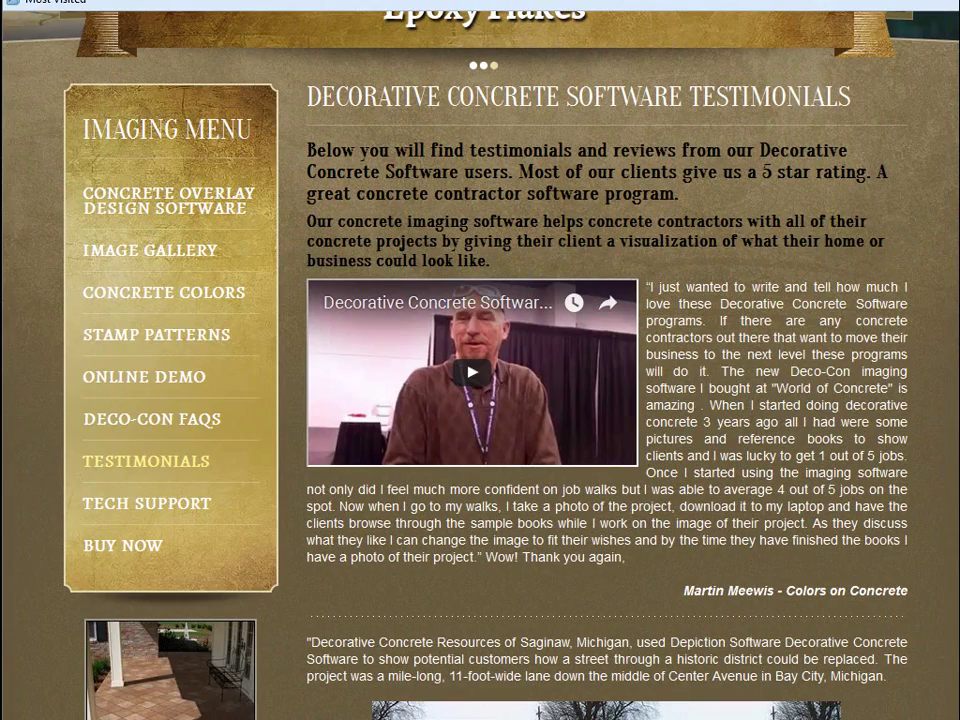
pyautogui.scroll(-10, 480, 360)
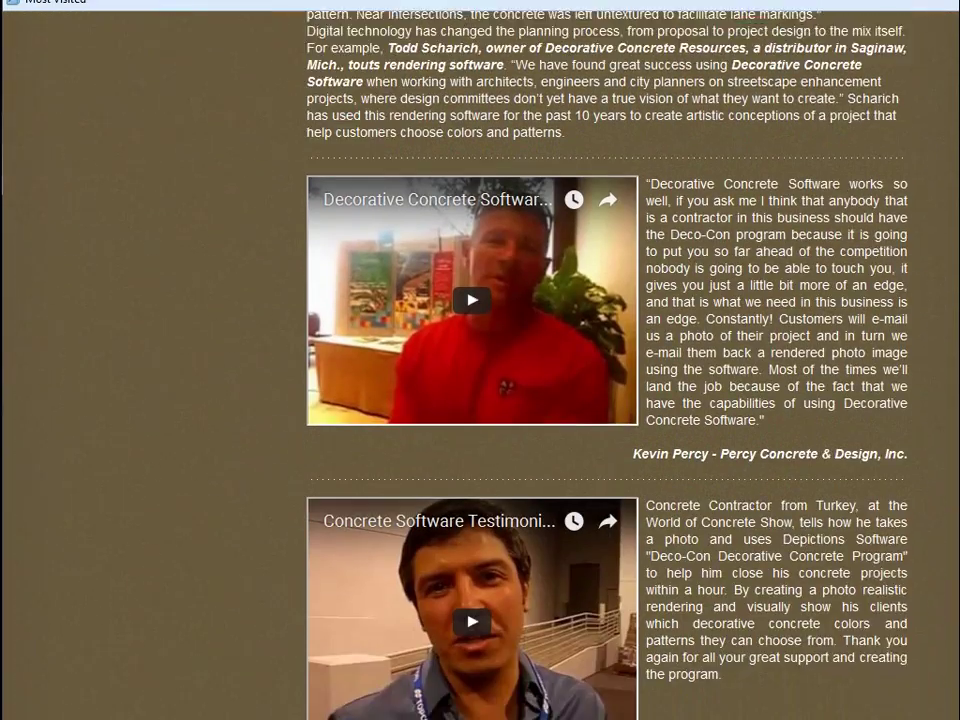
pyautogui.scroll(-3, 480, 360)
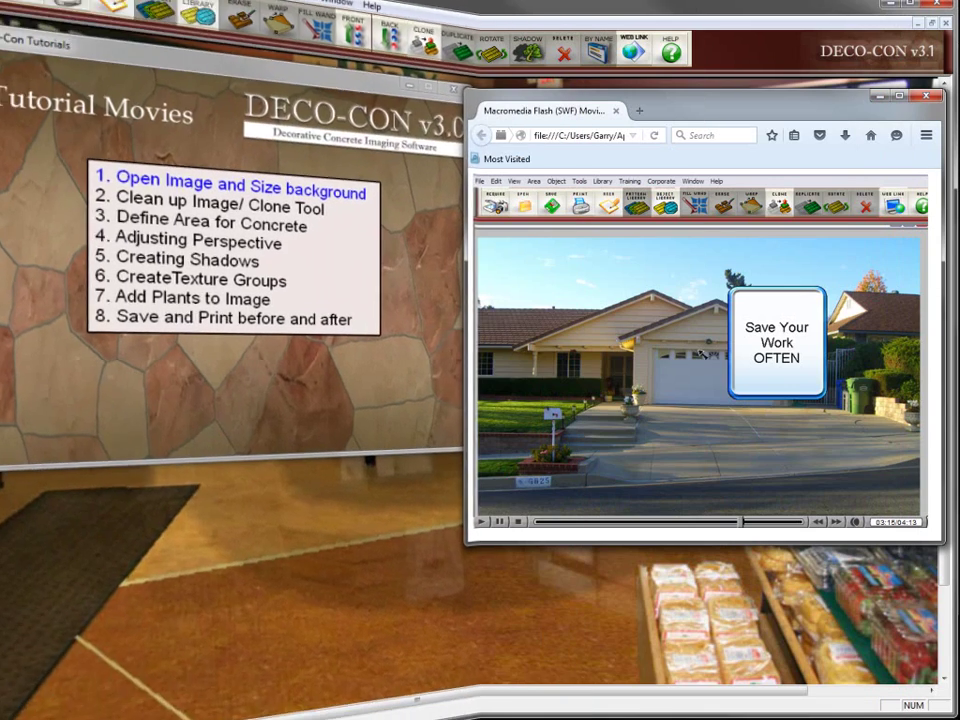
pyautogui.moveTo(752, 527); pyautogui.dragTo(799, 527)
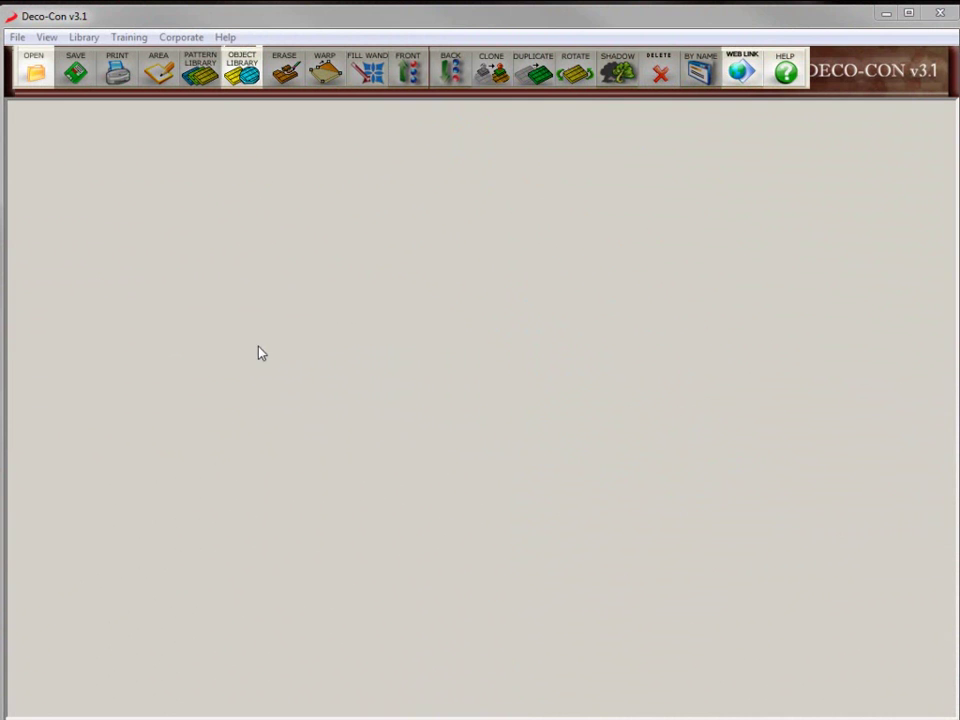
# Open the photo 1ademo.JPG from the samples folder
pyautogui.click(40, 76)
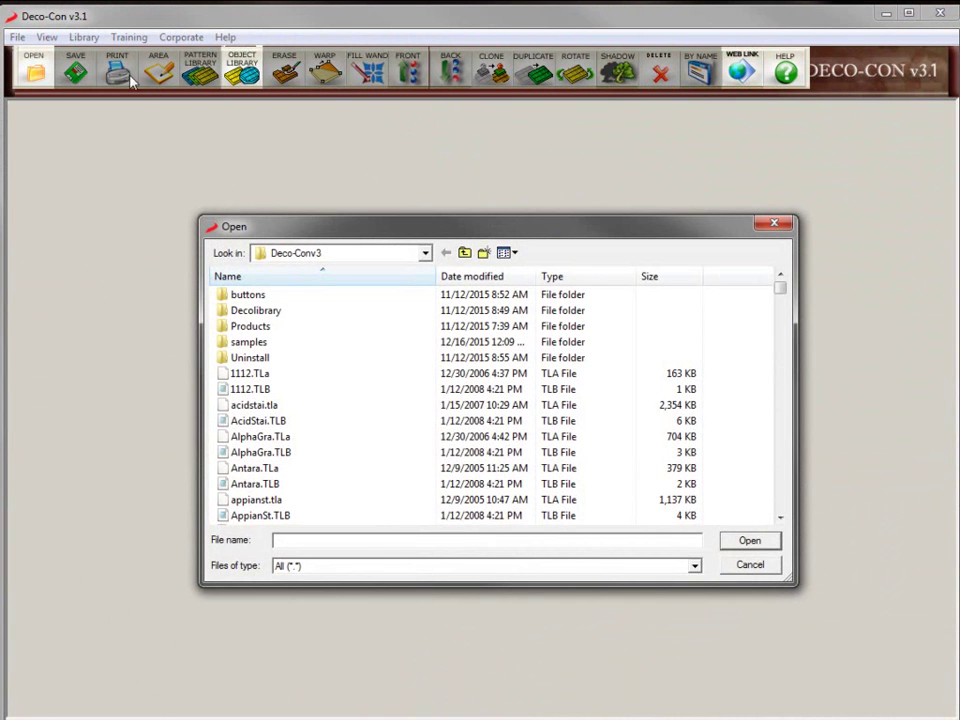
pyautogui.doubleClick(268, 342)
pyautogui.click(355, 328)
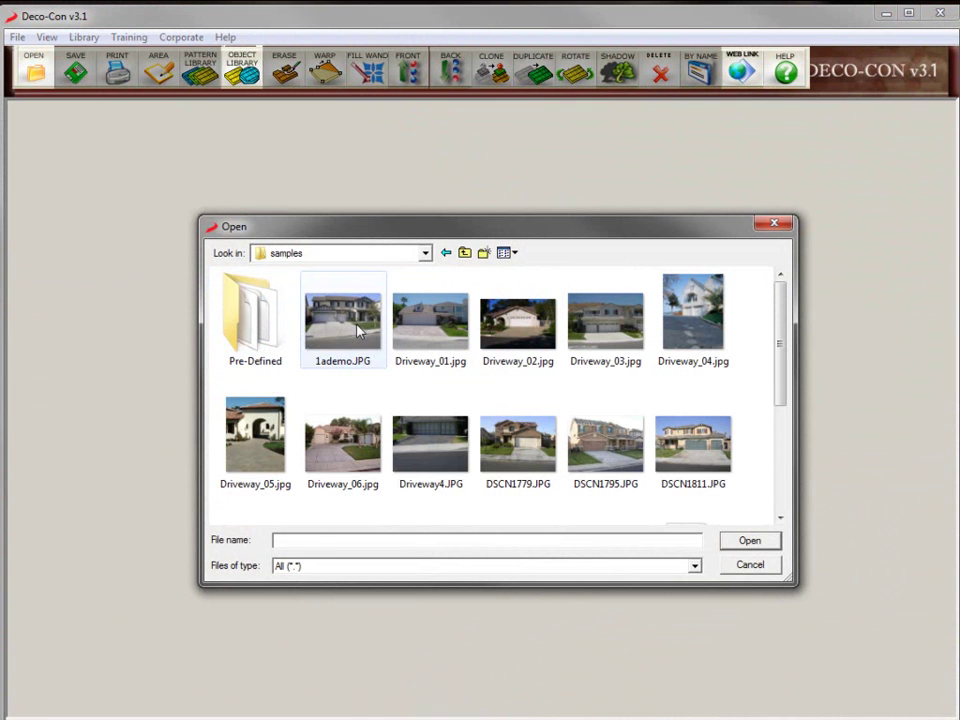
pyautogui.doubleClick(358, 333)
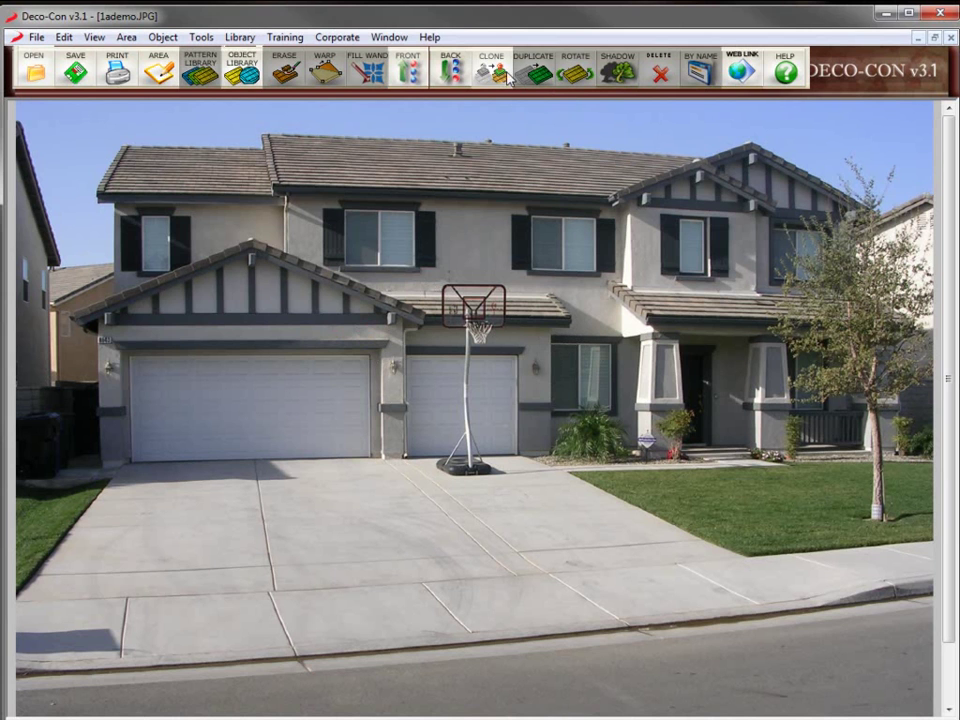
# Start the Clone tool and choose a large square brush for it
pyautogui.click(369, 66)
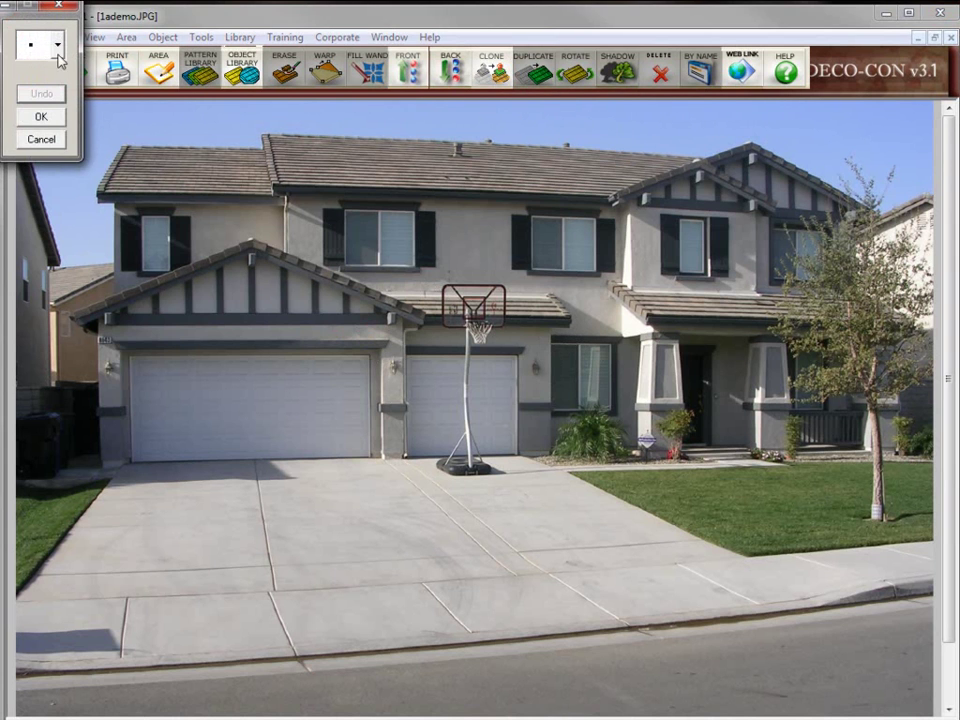
pyautogui.click(58, 46)
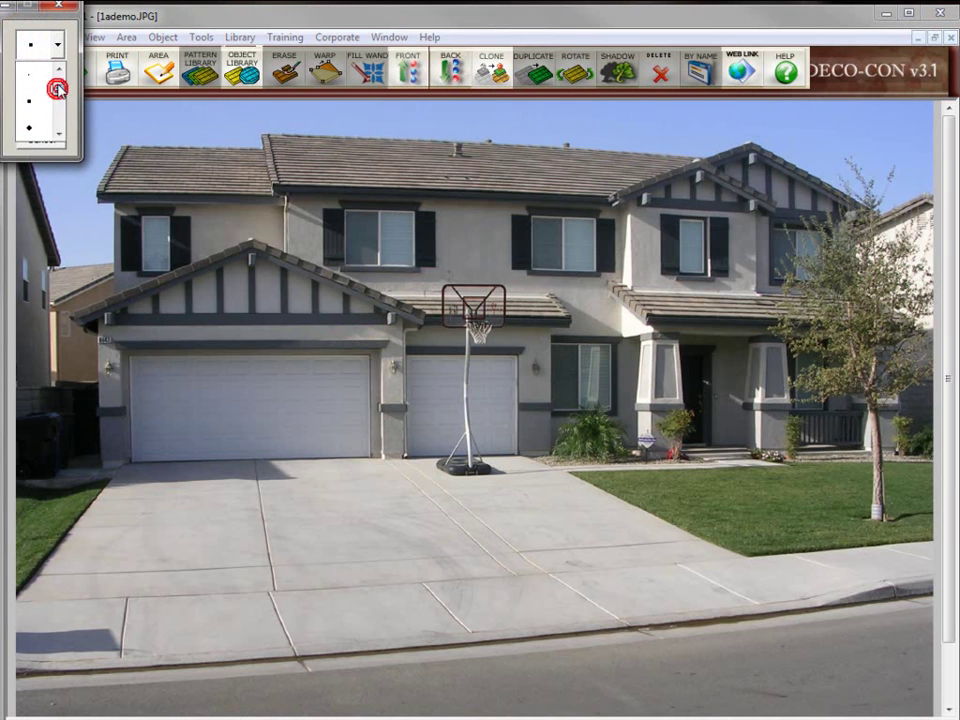
pyautogui.moveTo(57, 90); pyautogui.dragTo(61, 128)
pyautogui.click(29, 102)
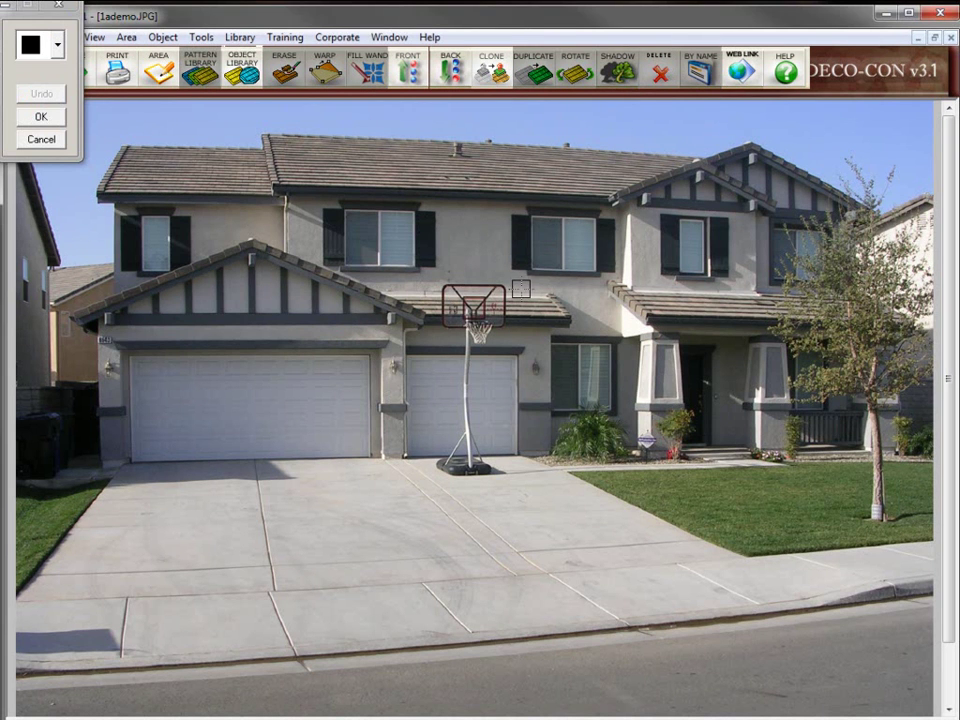
# Clone the surrounding wall, roof tiles and eave over the basketball backboard to remove it from the photo
pyautogui.scroll(2, 520, 288)
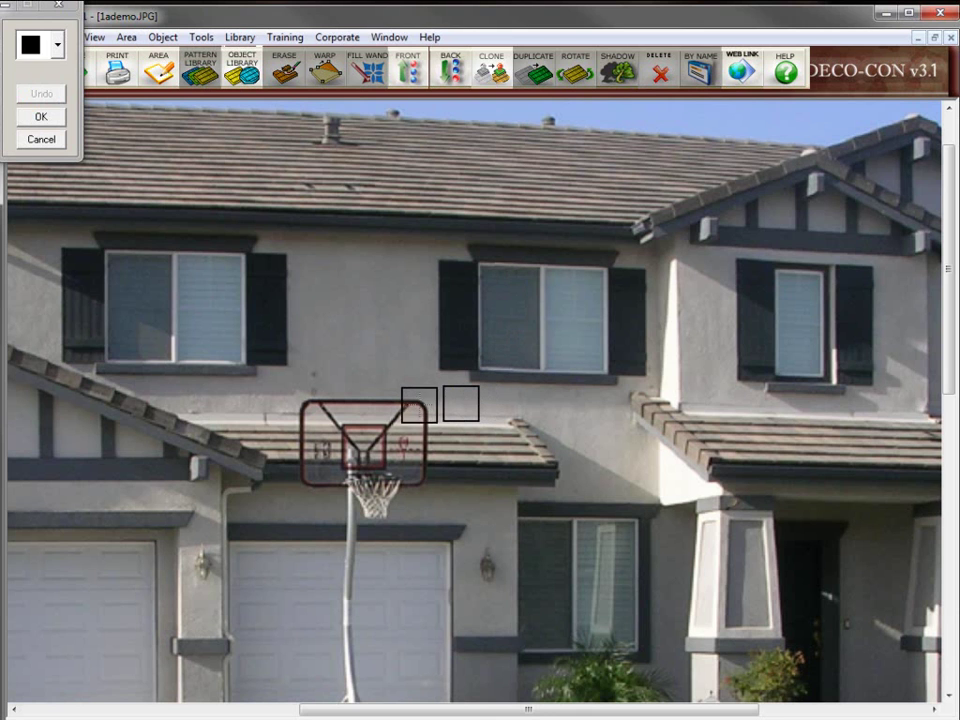
pyautogui.moveTo(422, 403); pyautogui.dragTo(312, 403)
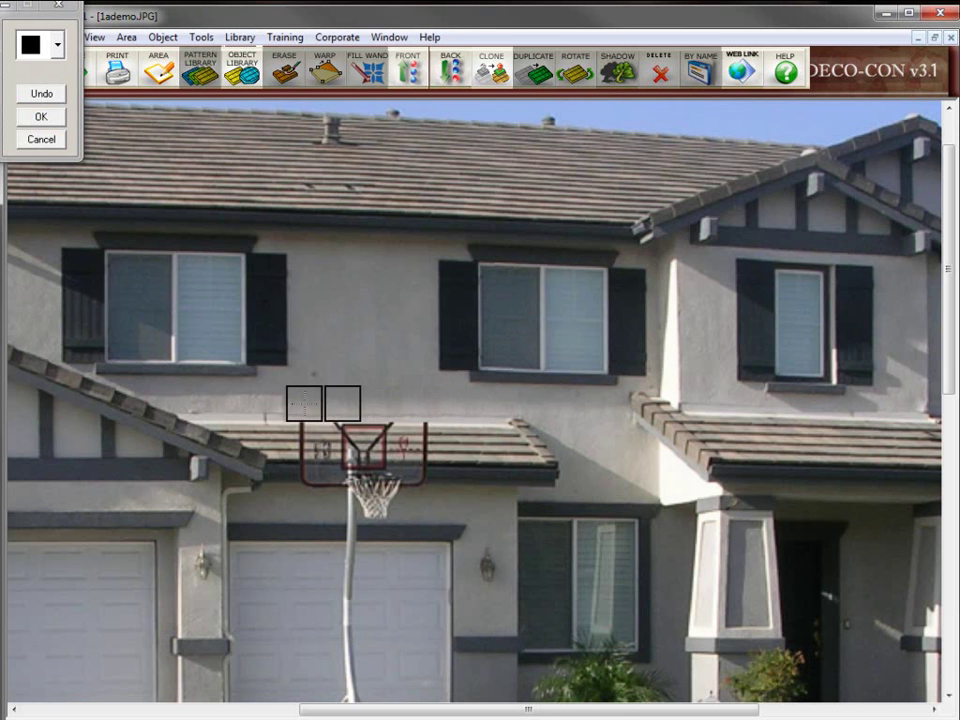
pyautogui.moveTo(434, 432); pyautogui.dragTo(269, 428)
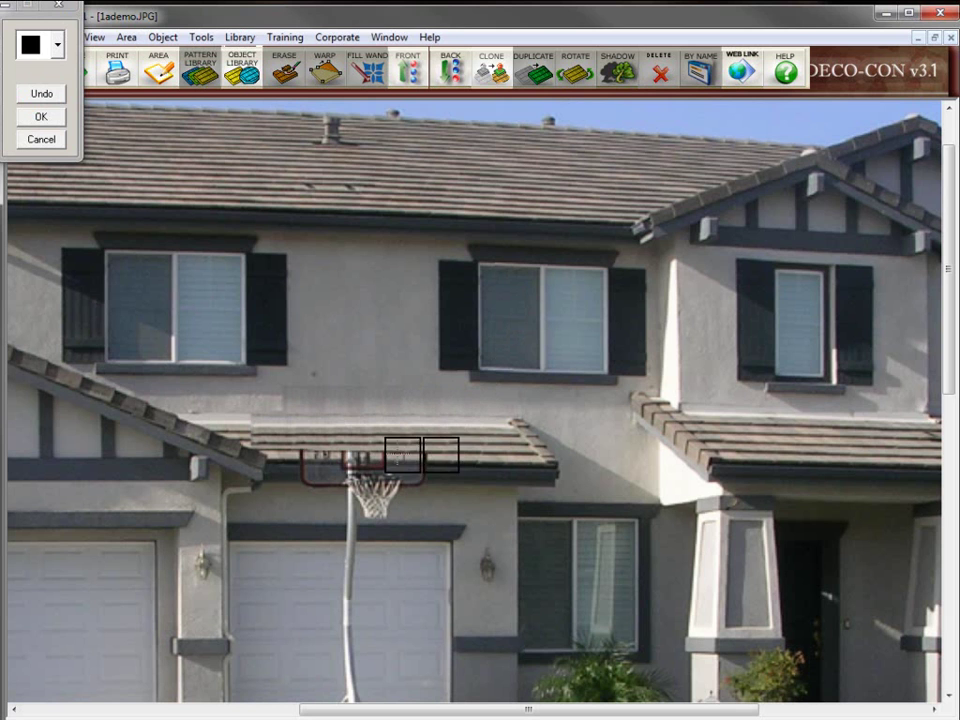
pyautogui.moveTo(444, 450); pyautogui.dragTo(291, 443)
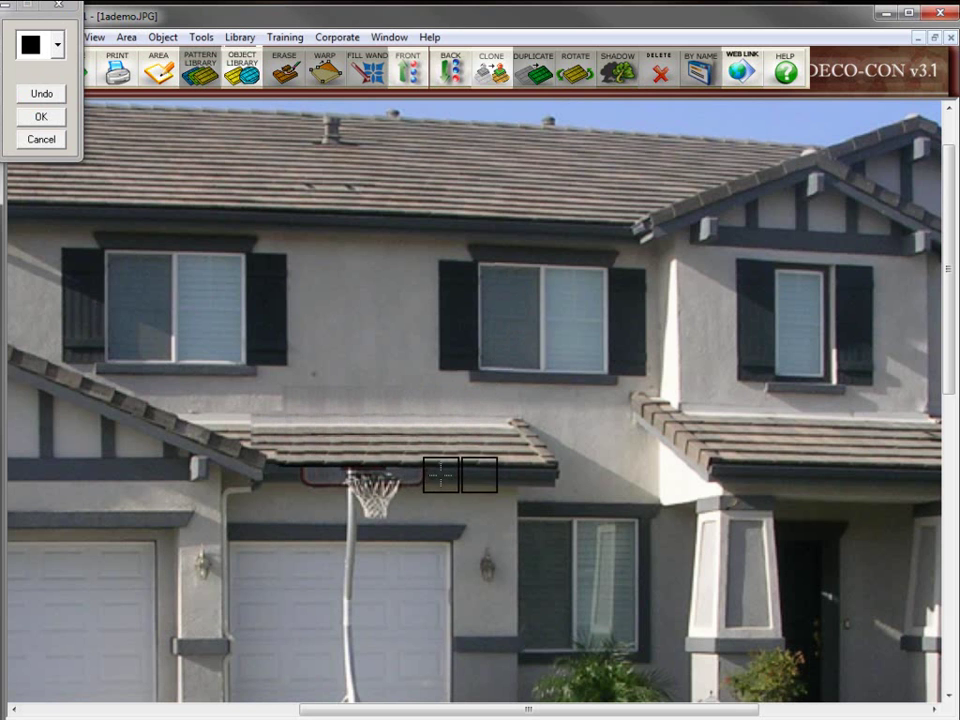
pyautogui.moveTo(420, 474); pyautogui.dragTo(320, 471)
# Clone the wall and garage door over the basketball net and pole down to the base, and accept the retouching
pyautogui.moveTo(409, 505); pyautogui.dragTo(313, 501)
pyautogui.moveTo(356, 531); pyautogui.dragTo(349, 675)
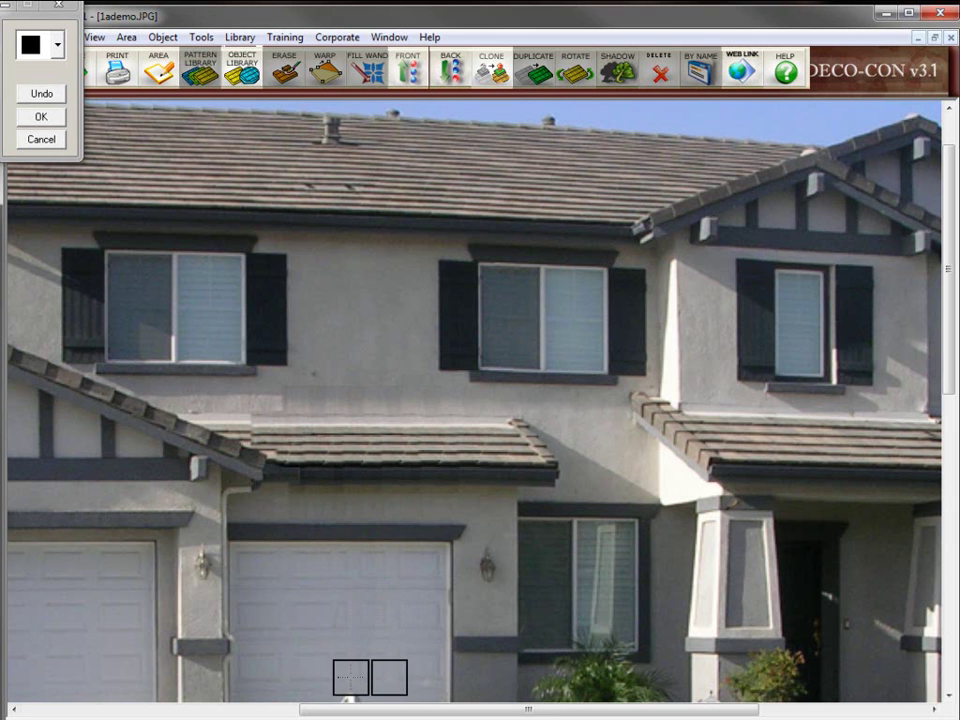
pyautogui.scroll(-3, 366, 621)
pyautogui.moveTo(357, 563); pyautogui.dragTo(315, 566)
pyautogui.scroll(-2, 320, 350)
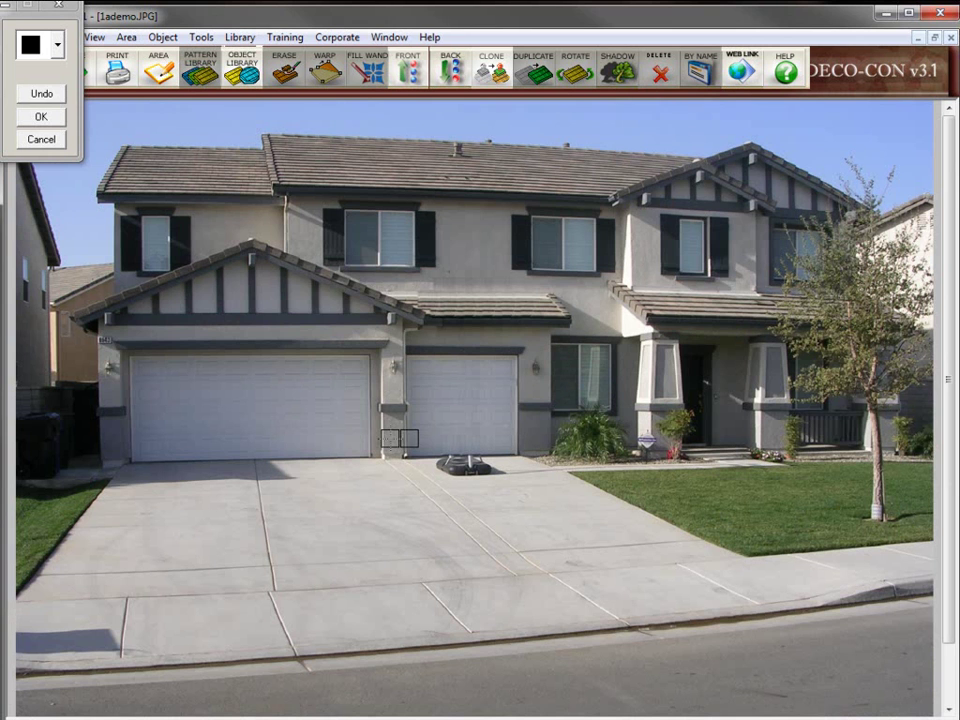
pyautogui.click(32, 122)
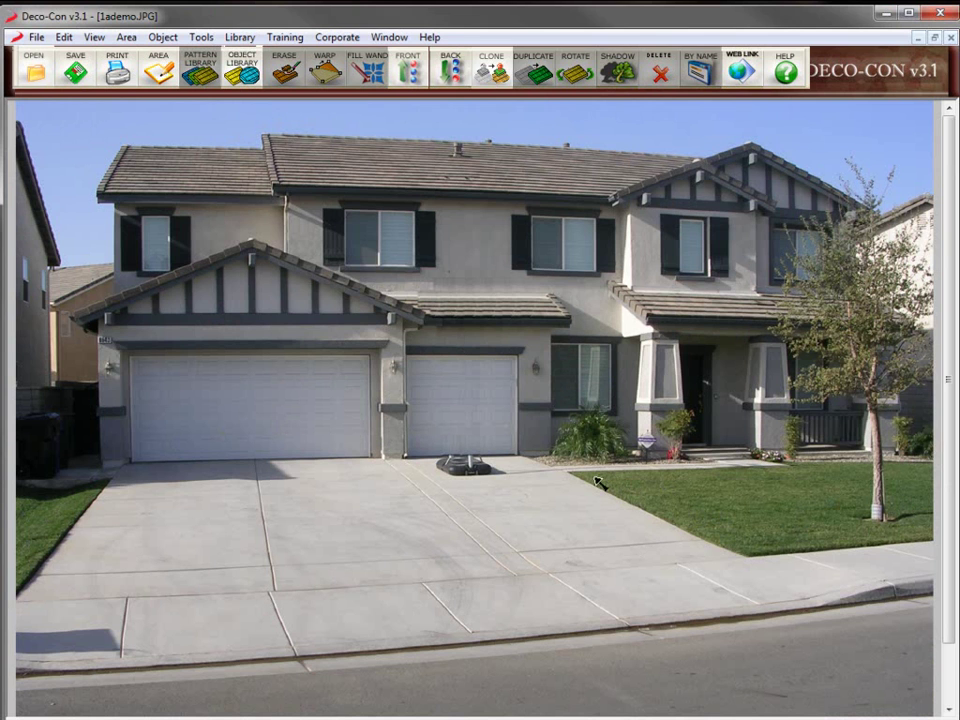
# Define a new area outlining the driveway from the lawn edge along the sidewalk and up to the garage doors
pyautogui.click(161, 85)
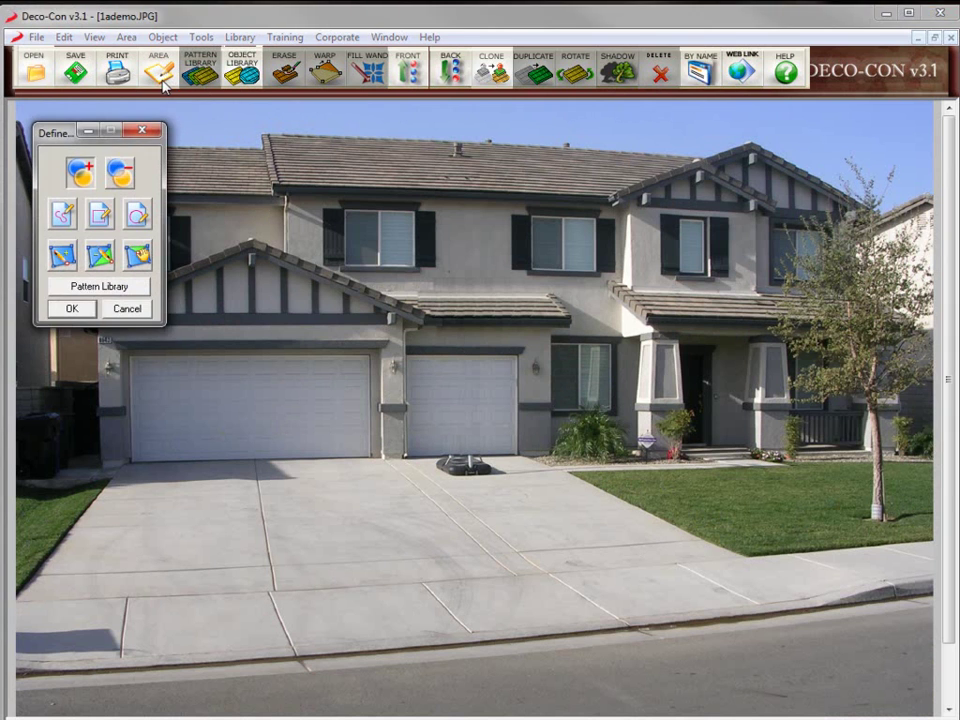
pyautogui.click(520, 455)
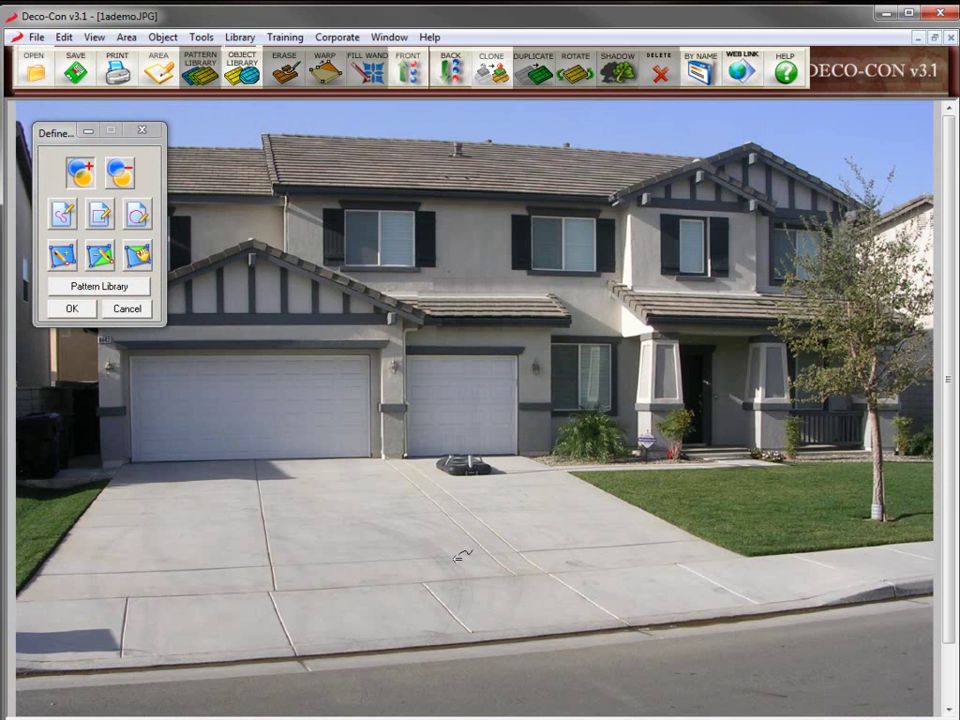
pyautogui.click(746, 553)
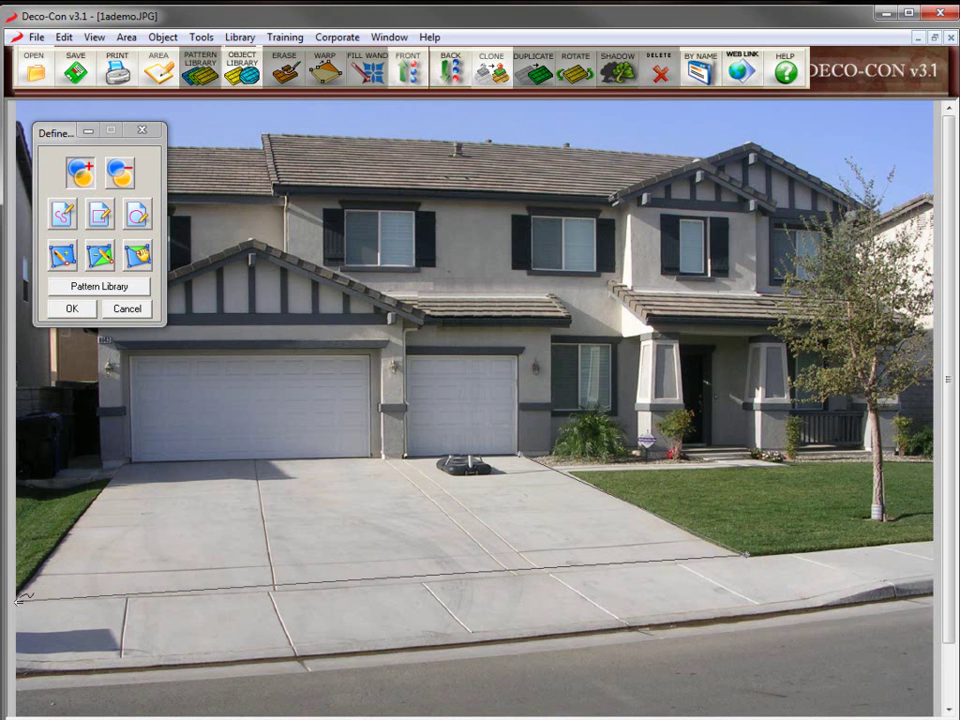
pyautogui.click(14, 600)
pyautogui.click(125, 462)
pyautogui.click(384, 458)
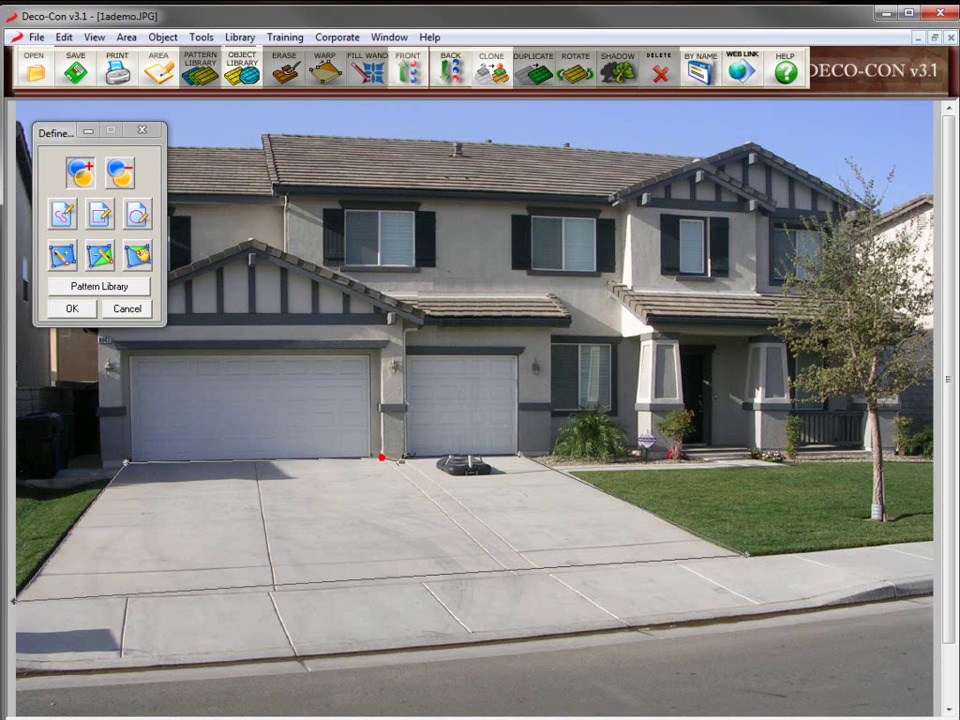
pyautogui.click(396, 459)
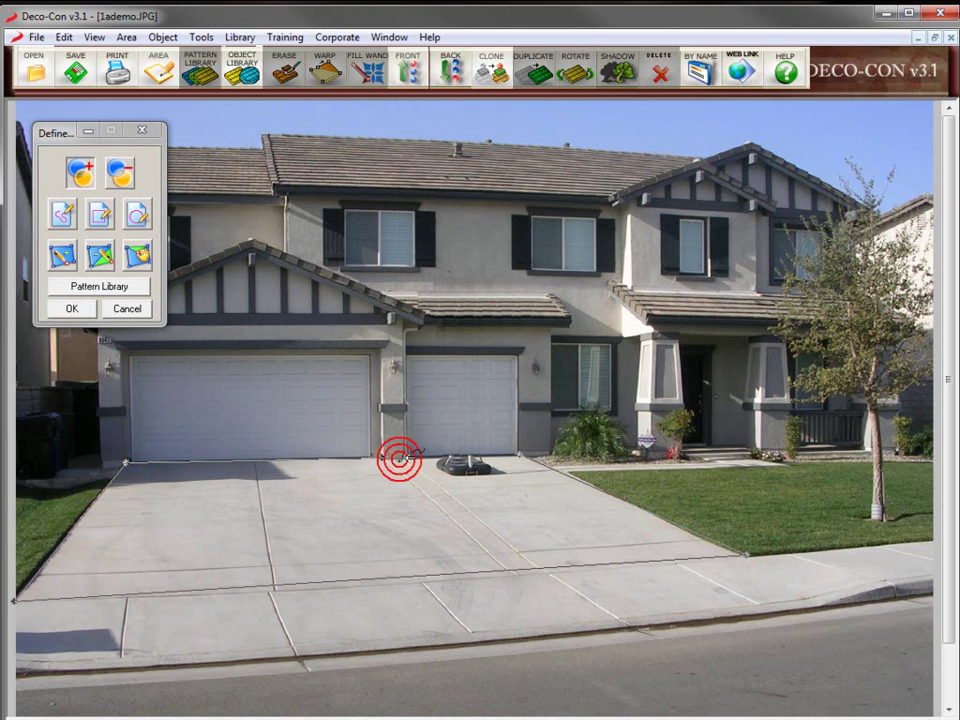
pyautogui.click(520, 452)
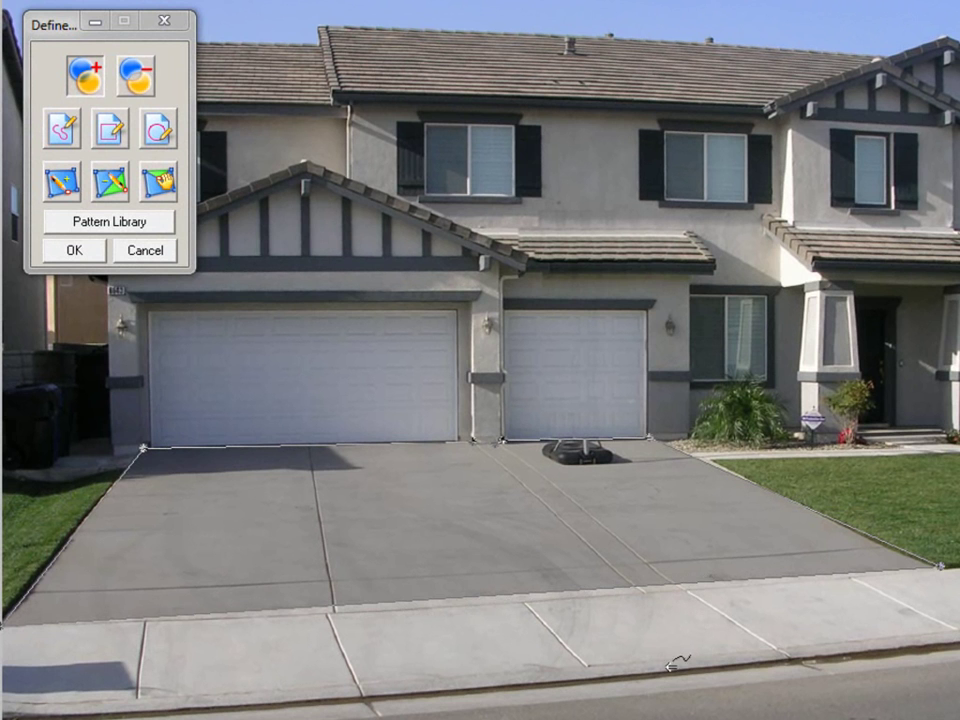
# Add a point midway along the driveway area's front edge to fit it to the sidewalk line
pyautogui.click(60, 184)
pyautogui.click(495, 592)
pyautogui.click(496, 595)
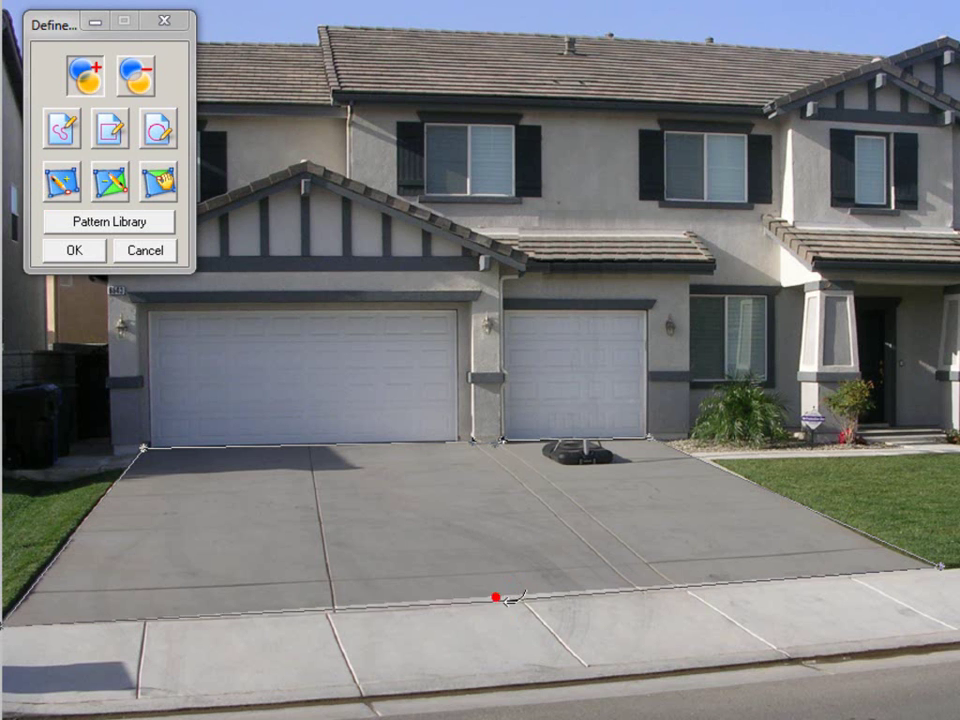
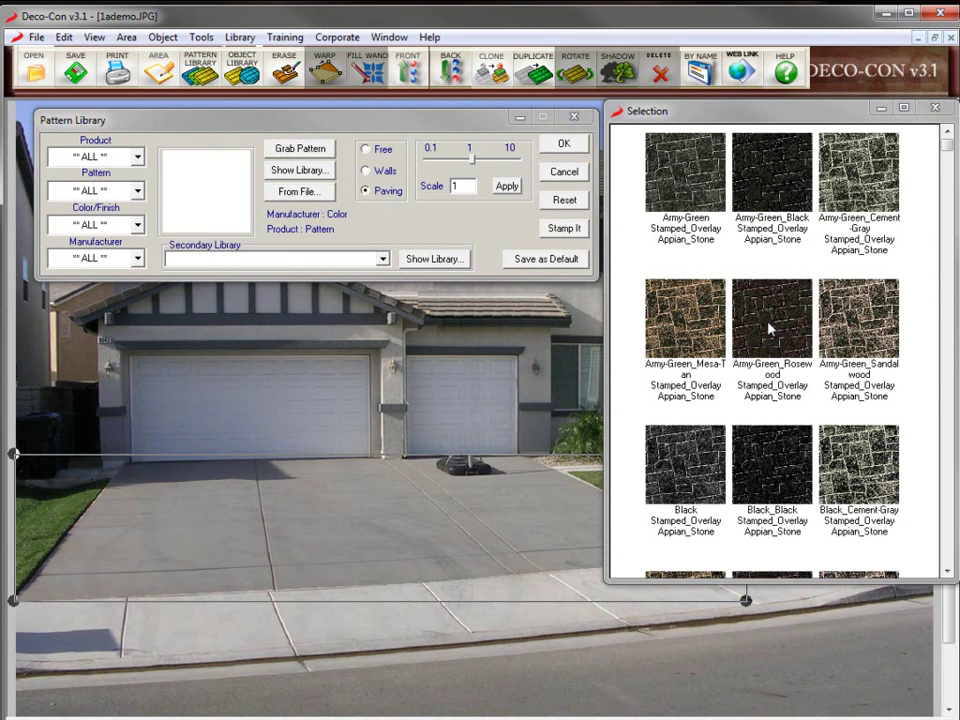
# Browse the full paving pattern library, filter it by the manufacturer GroupCeS, and reset the filter
pyautogui.scroll(-10, 948, 510)
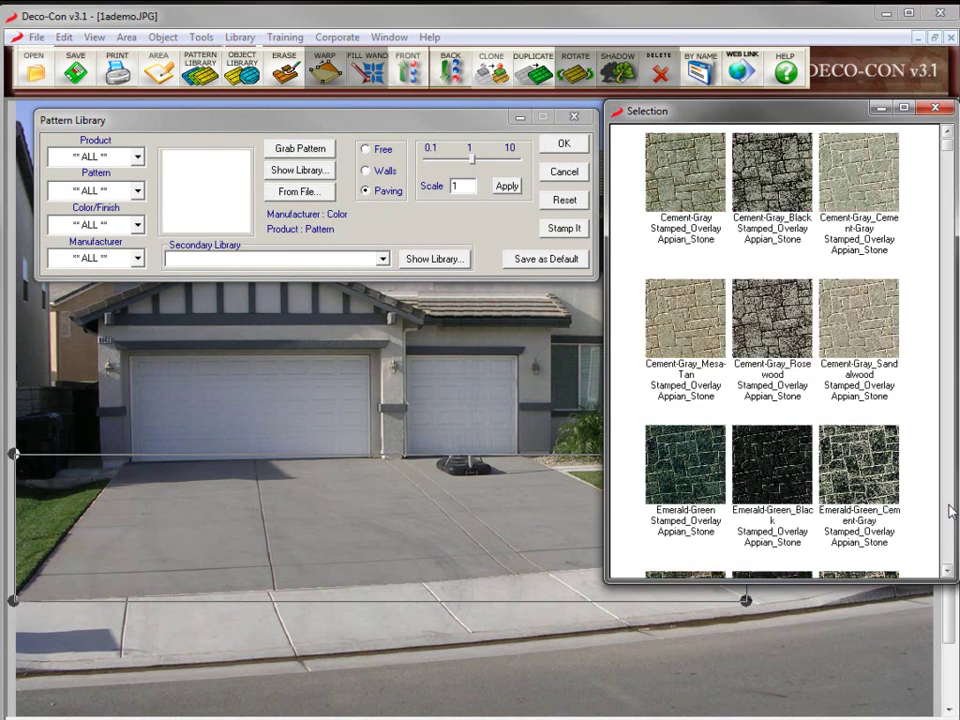
pyautogui.scroll(-8, 950, 510)
pyautogui.moveTo(946, 146); pyautogui.dragTo(946, 373)
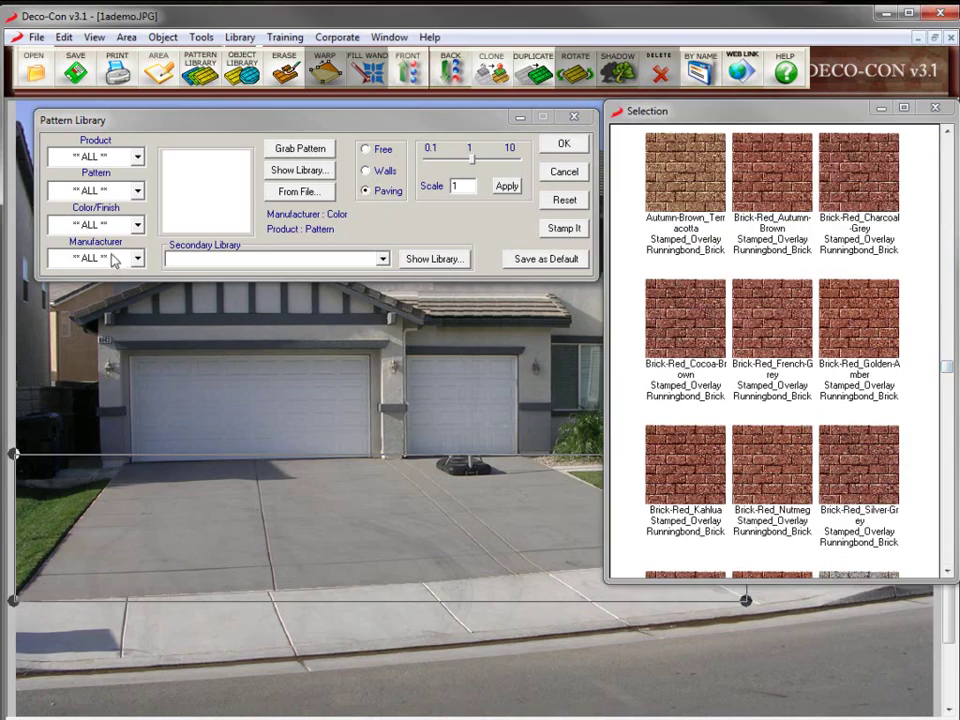
pyautogui.click(137, 261)
pyautogui.moveTo(137, 300); pyautogui.dragTo(150, 373)
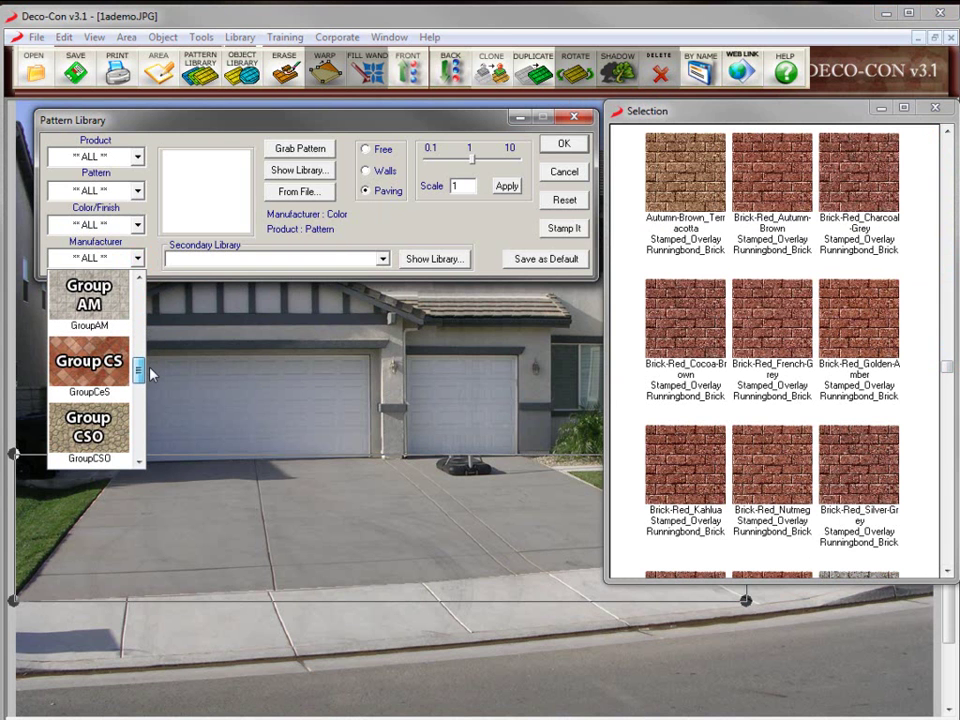
pyautogui.click(104, 370)
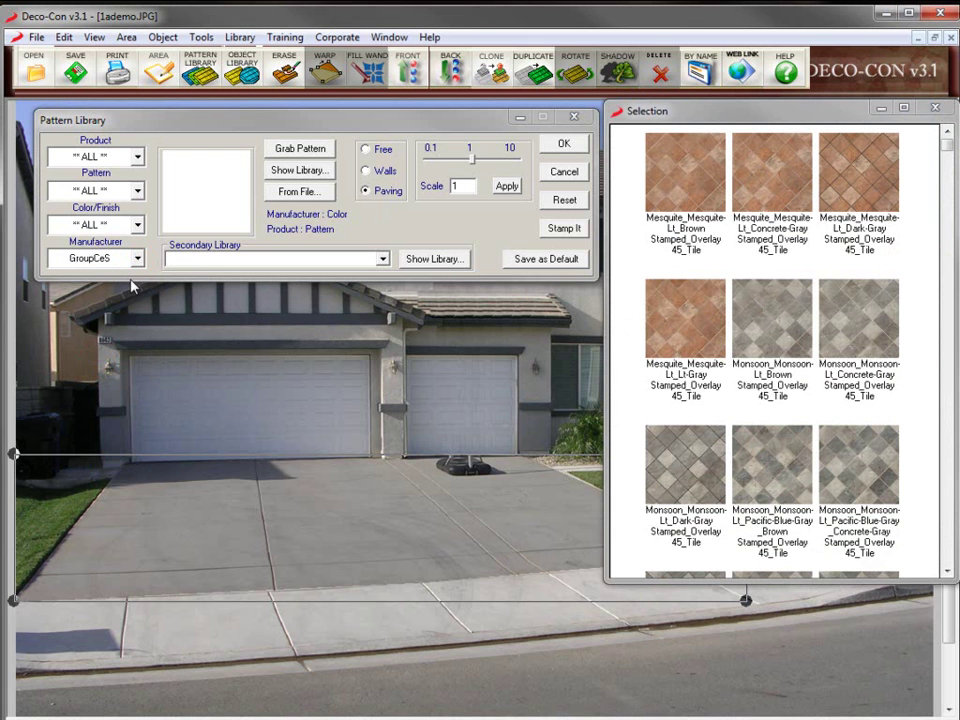
pyautogui.click(563, 199)
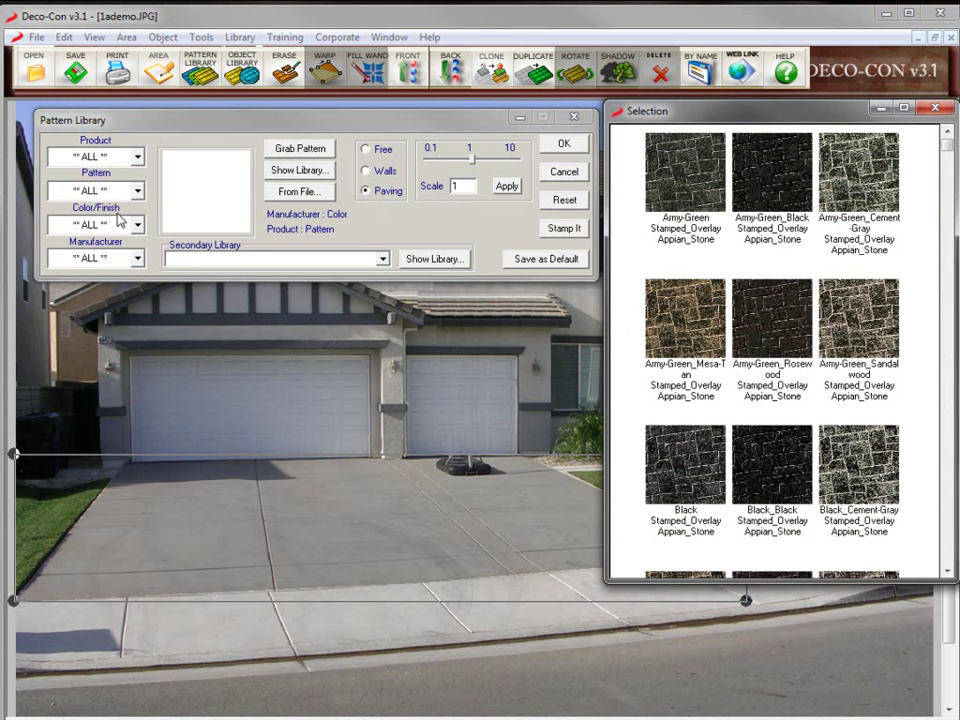
# Browse the pattern library's swatches filtered by the Beige color/finish, and reset the filter
pyautogui.click(136, 224)
pyautogui.click(93, 347)
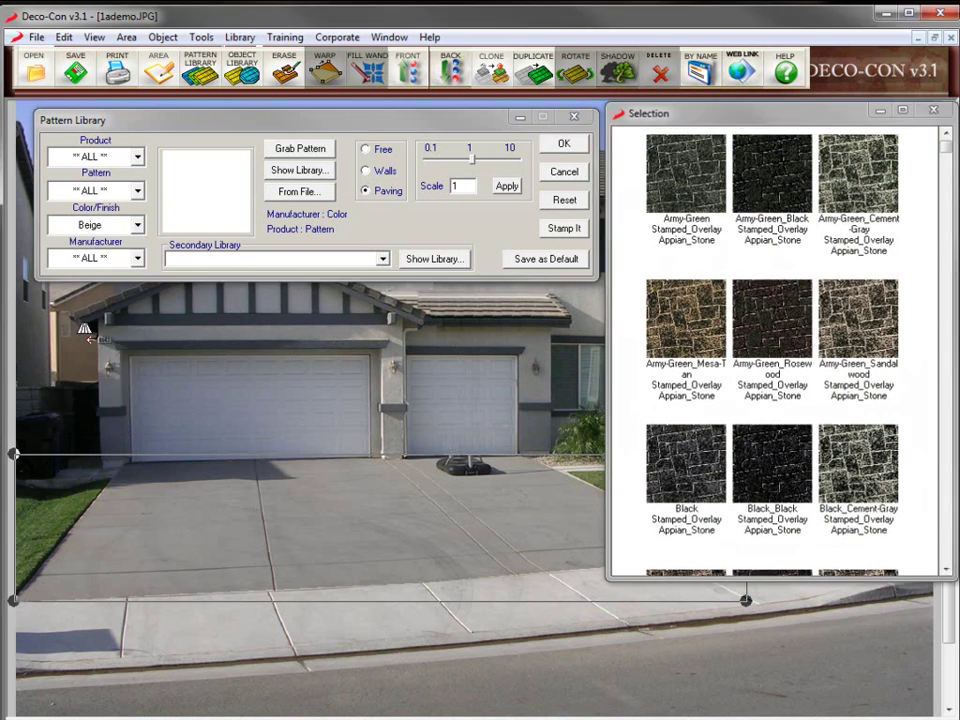
pyautogui.click(944, 512)
pyautogui.click(944, 512)
pyautogui.click(944, 512)
pyautogui.click(944, 512)
pyautogui.click(944, 512)
pyautogui.click(944, 512)
pyautogui.click(944, 512)
pyautogui.click(944, 512)
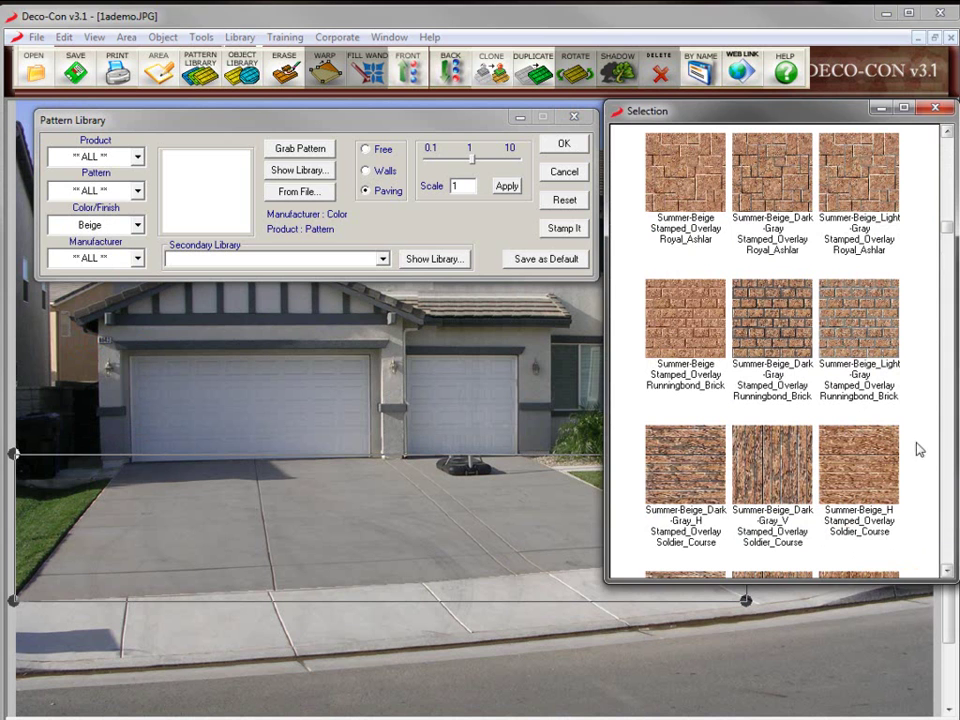
pyautogui.click(564, 199)
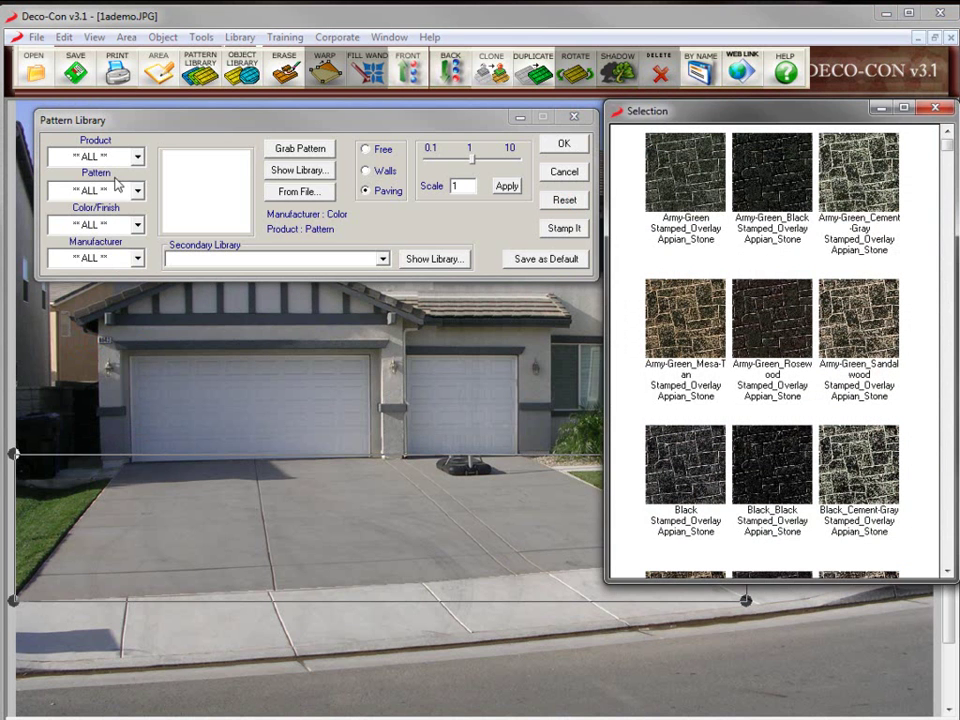
# Filter the pattern library by the Basketweave_Brick pattern and browse its swatches
pyautogui.click(137, 190)
pyautogui.click(140, 246)
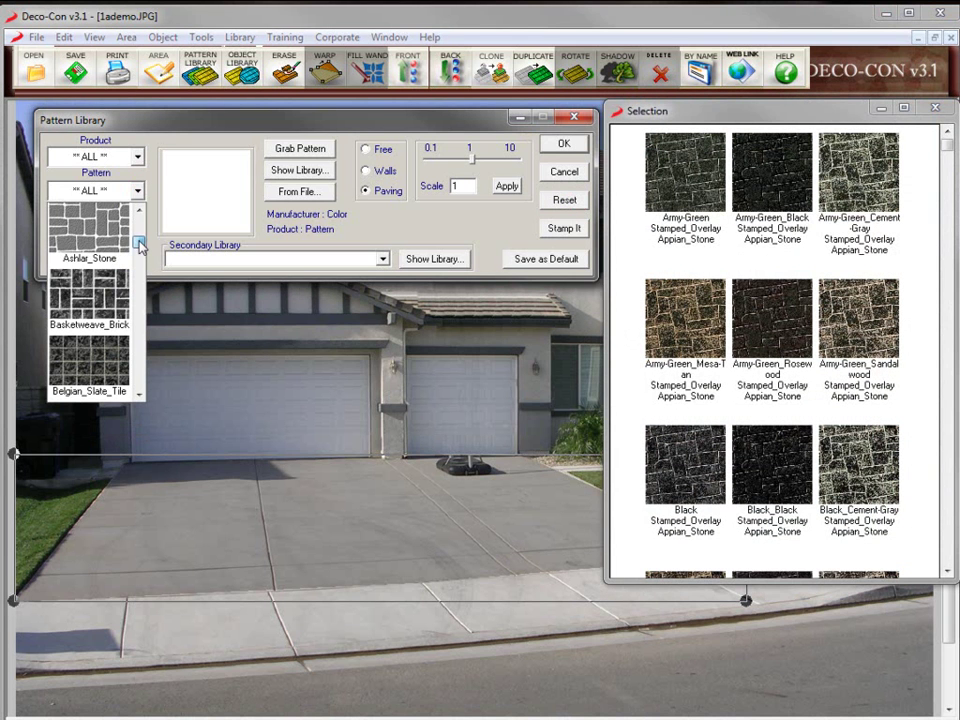
pyautogui.click(95, 303)
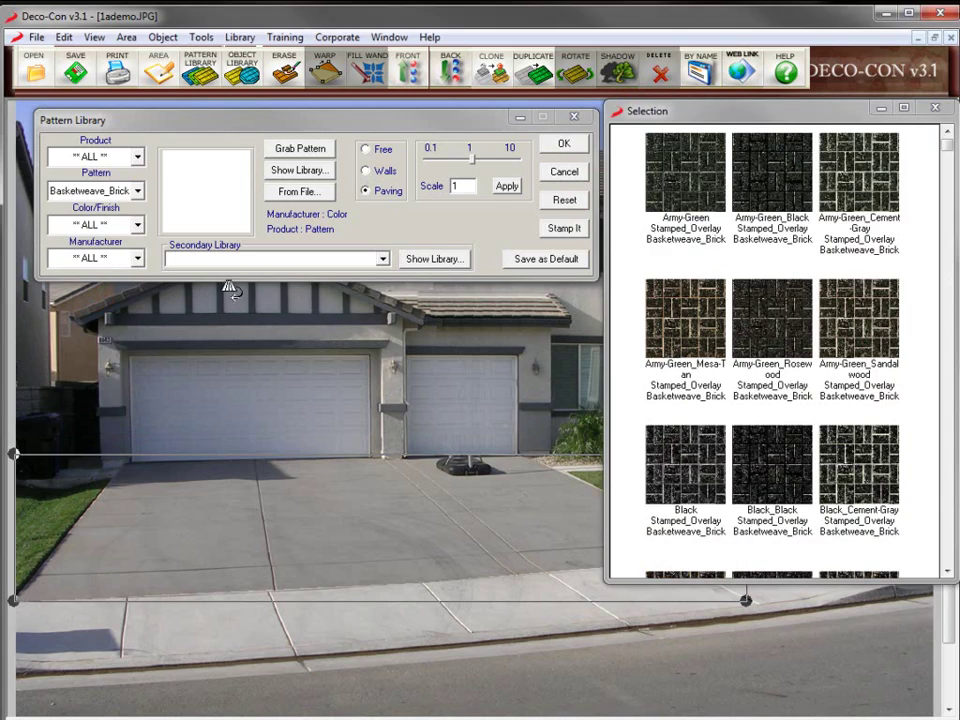
pyautogui.click(948, 497)
pyautogui.scroll(-10, 948, 497)
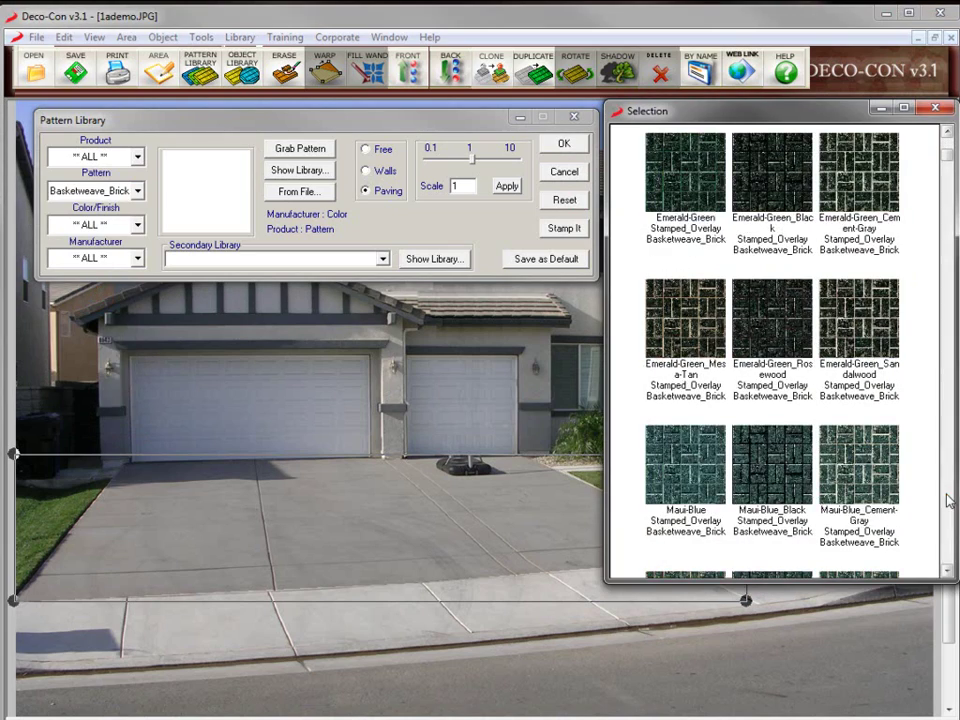
# Filter the Basketweave_Brick patterns by the Stamped_Overlay product and apply the Solomon Red swatch to the driveway
pyautogui.scroll(-15, 950, 500)
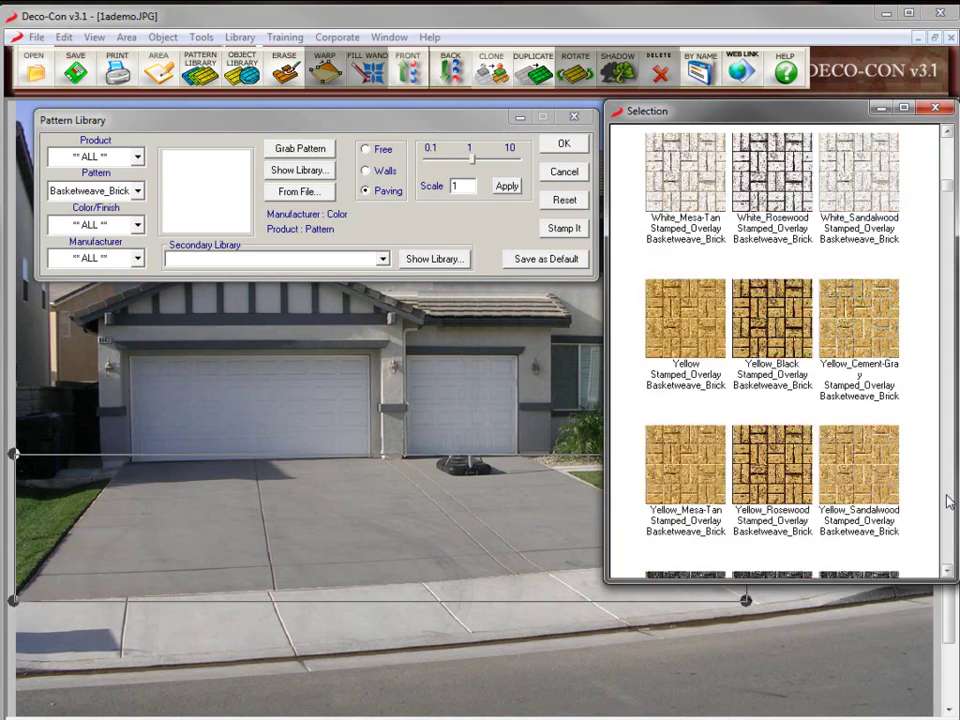
pyautogui.scroll(-5, 950, 500)
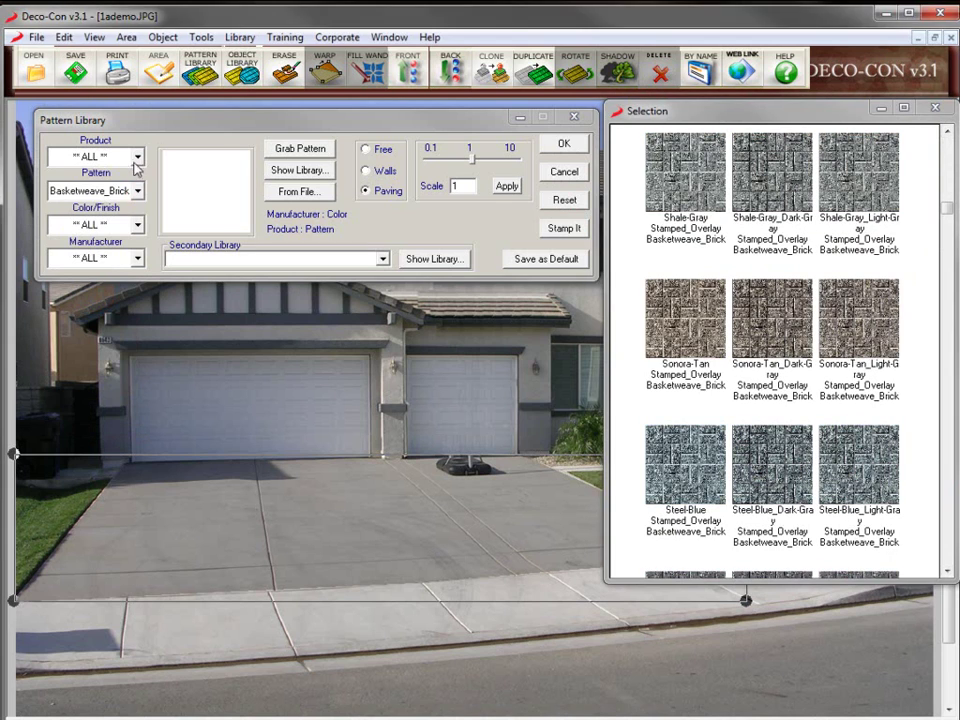
pyautogui.click(137, 156)
pyautogui.moveTo(143, 207); pyautogui.dragTo(148, 306)
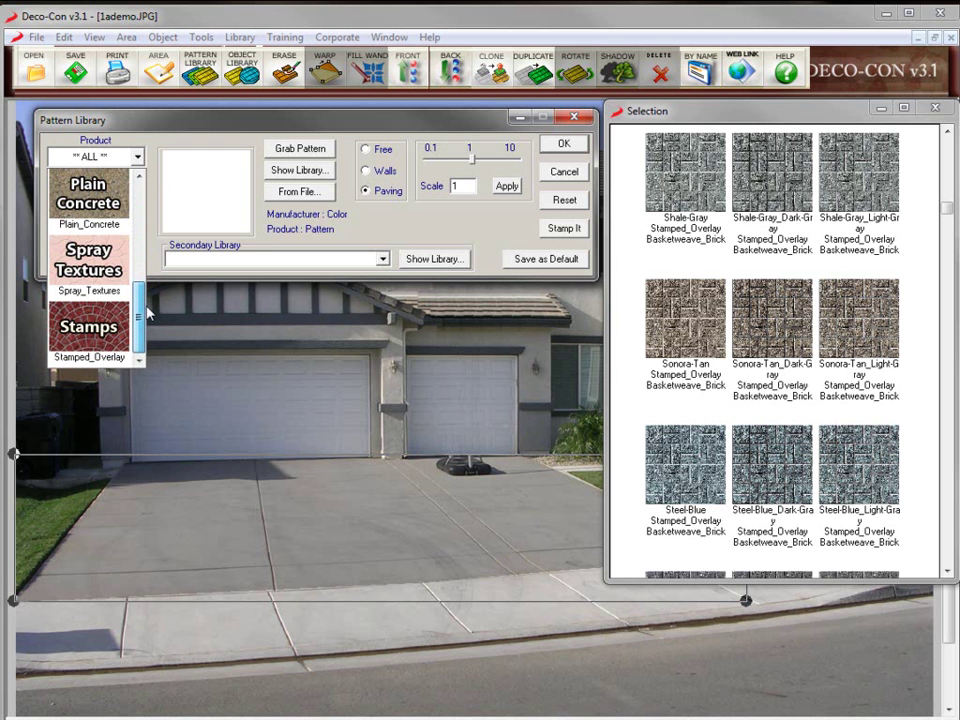
pyautogui.click(95, 330)
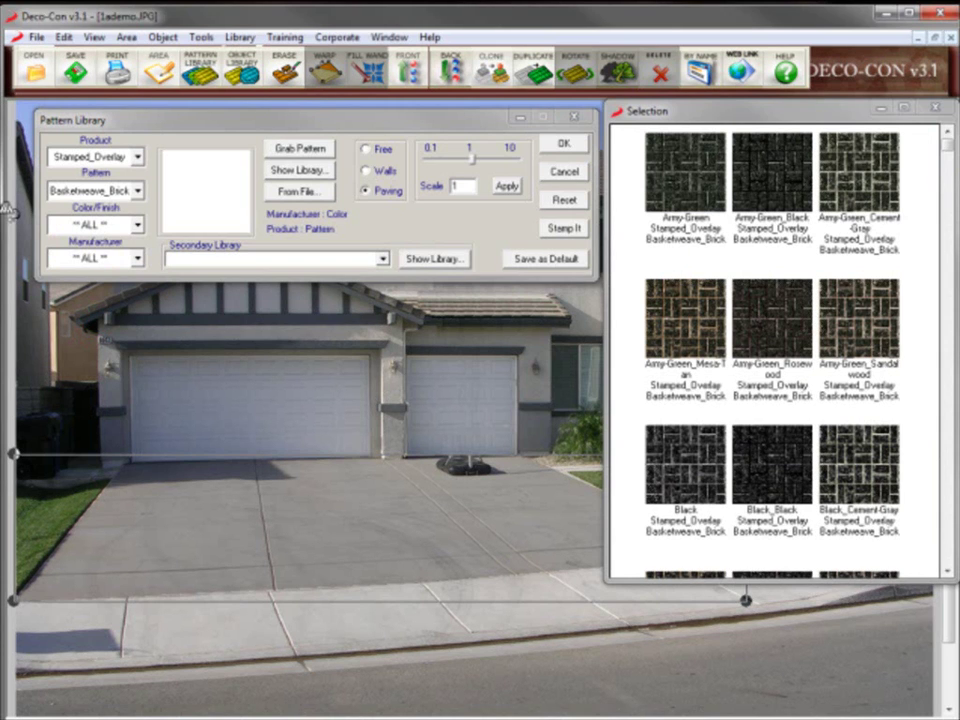
pyautogui.moveTo(949, 147); pyautogui.dragTo(946, 563)
pyautogui.click(783, 199)
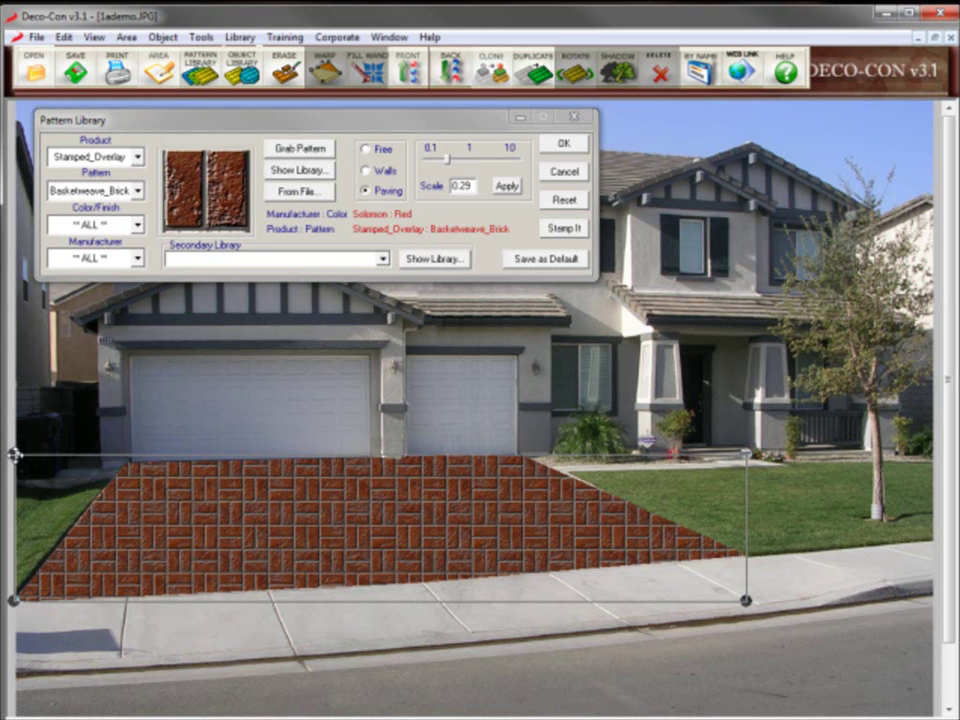
# Fit the pattern's perspective grid to the driveway's corners and set the pattern scale to 0.28
pyautogui.moveTo(14, 454); pyautogui.dragTo(130, 459)
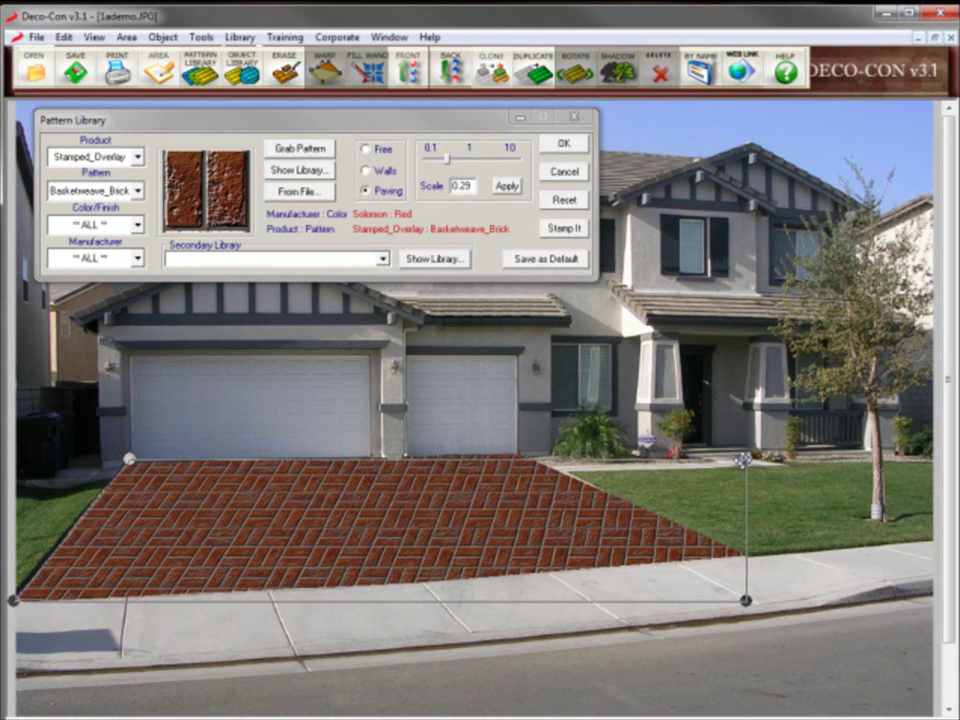
pyautogui.moveTo(743, 459); pyautogui.dragTo(535, 456)
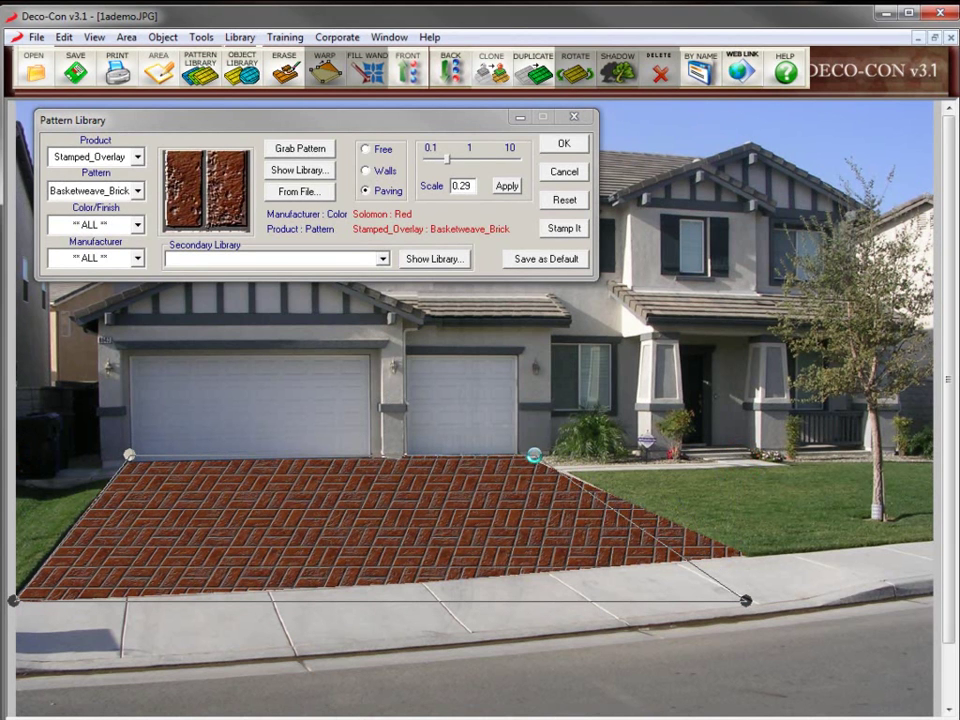
pyautogui.moveTo(745, 600); pyautogui.dragTo(766, 578)
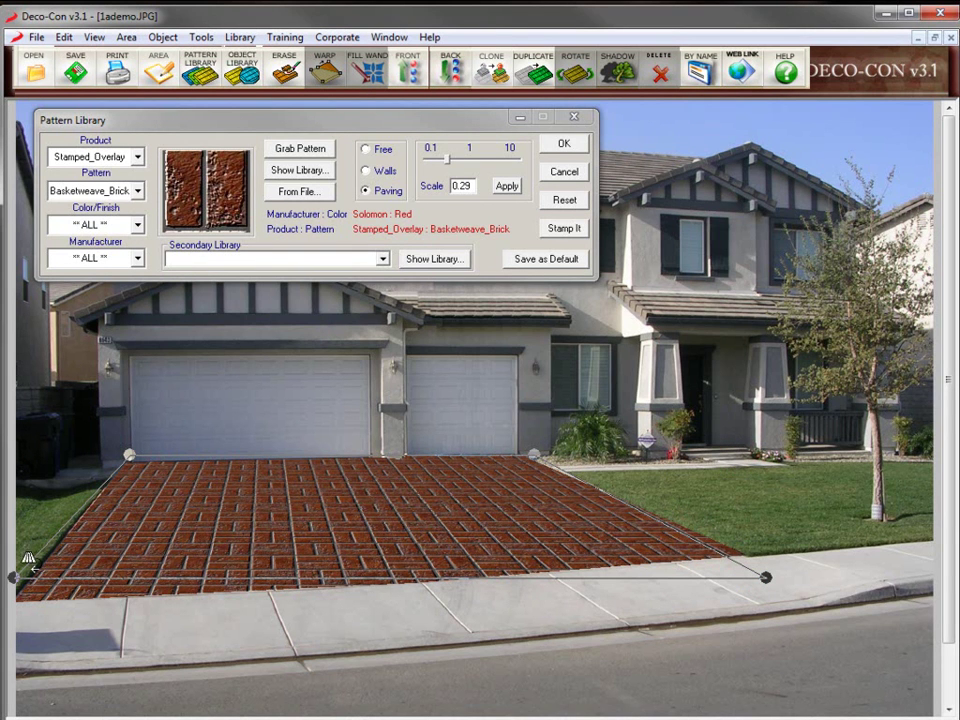
pyautogui.moveTo(15, 576); pyautogui.dragTo(17, 579)
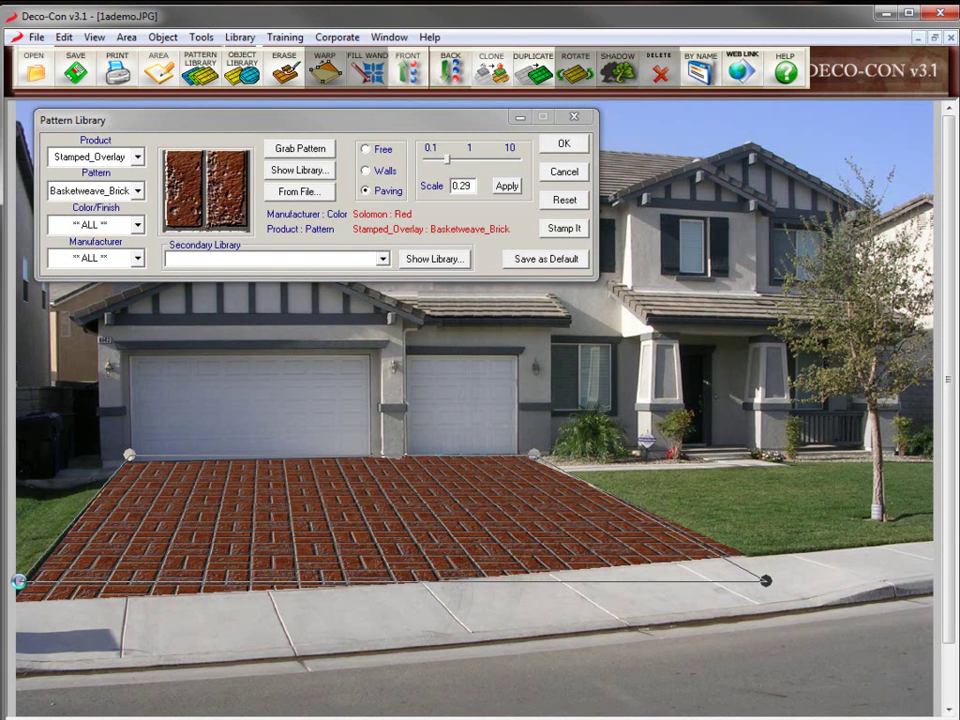
pyautogui.moveTo(447, 168)
pyautogui.mouseDown()
pyautogui.moveTo(468, 169)
pyautogui.moveTo(438, 165)
pyautogui.moveTo(450, 165)
pyautogui.mouseUp()
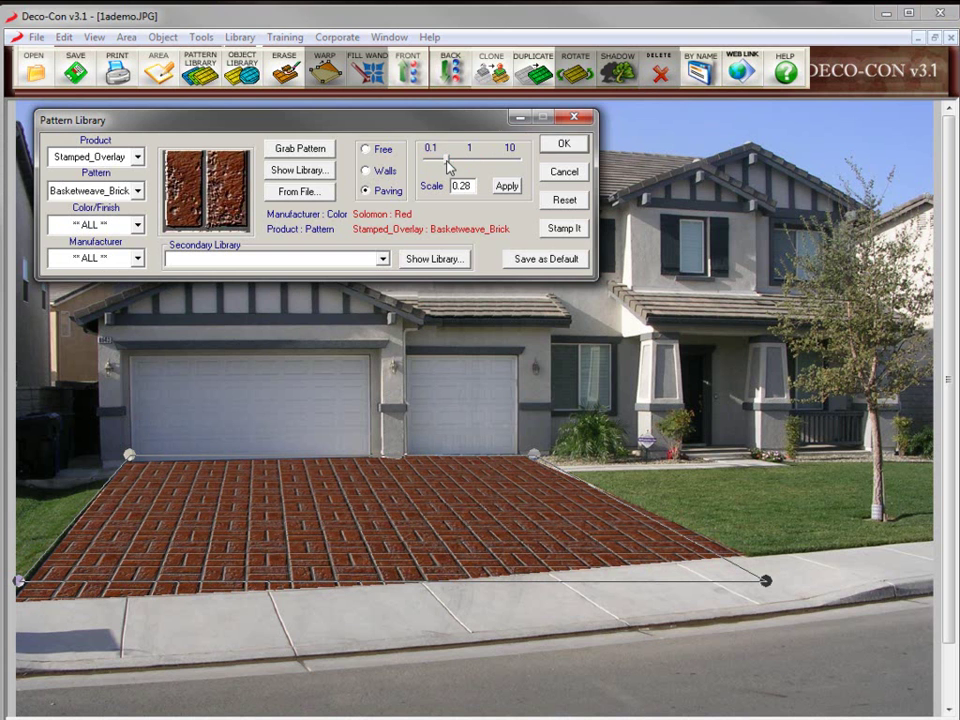
pyautogui.click(505, 187)
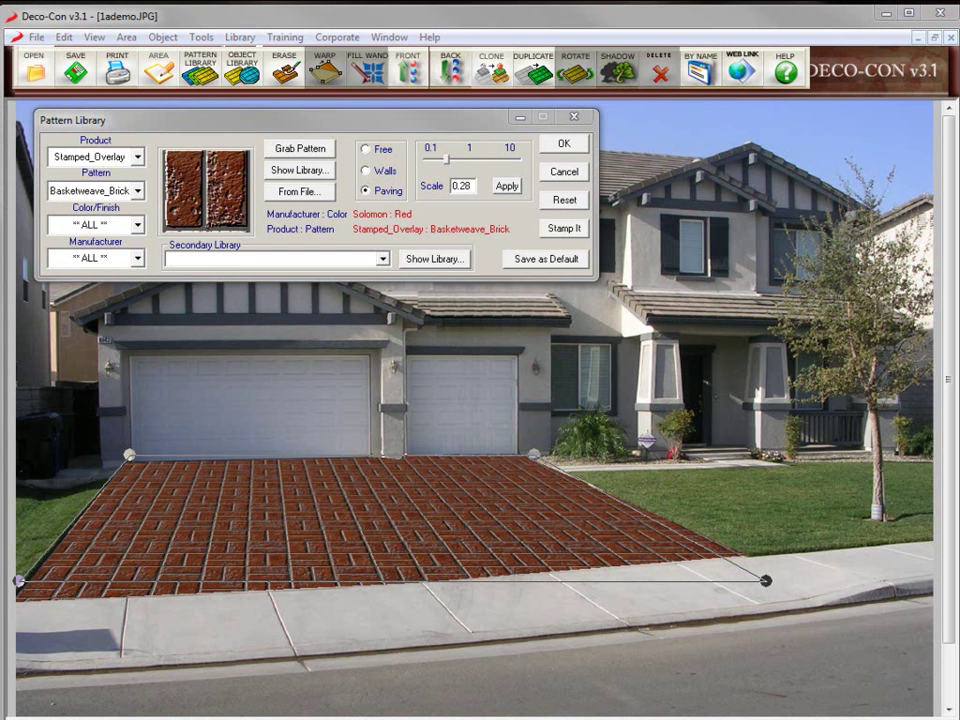
# Replace the driveway's red brick with the Solomon Gray Basketweave_Brick stamped overlay
pyautogui.click(295, 172)
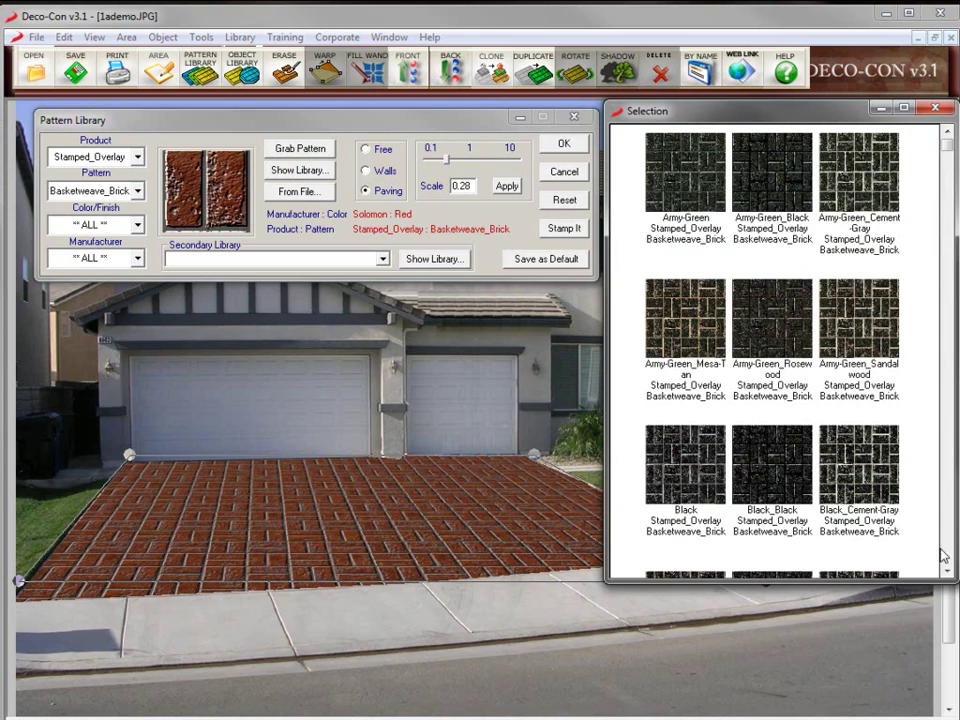
pyautogui.click(946, 570)
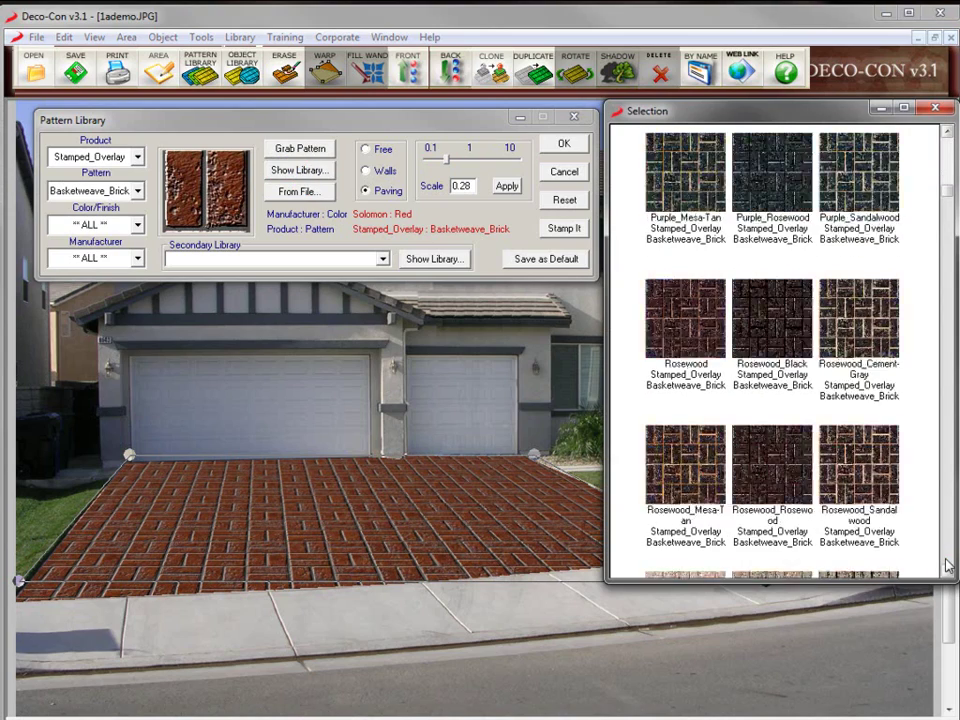
pyautogui.click(946, 568)
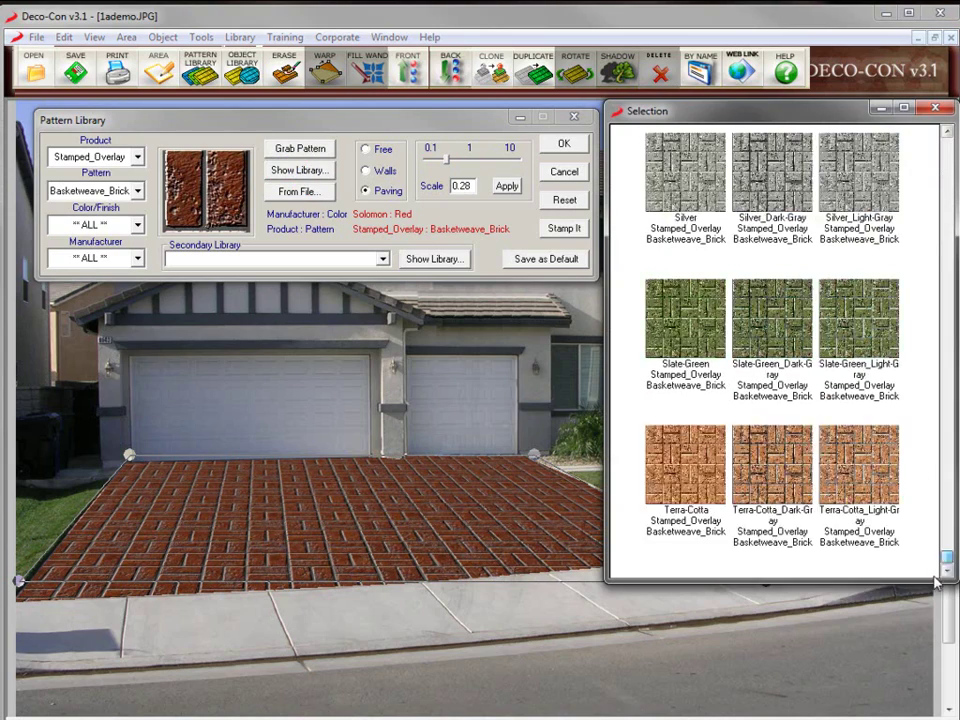
pyautogui.click(762, 190)
# Apply the 45_Tile pattern Monsoon_Monsoon-Lt_Pacific-Blue-Gray_Brown to the driveway at scale 0.41 and accept it
pyautogui.click(137, 190)
pyautogui.click(139, 208)
pyautogui.click(139, 208)
pyautogui.click(139, 208)
pyautogui.click(139, 208)
pyautogui.click(139, 208)
pyautogui.click(80, 280)
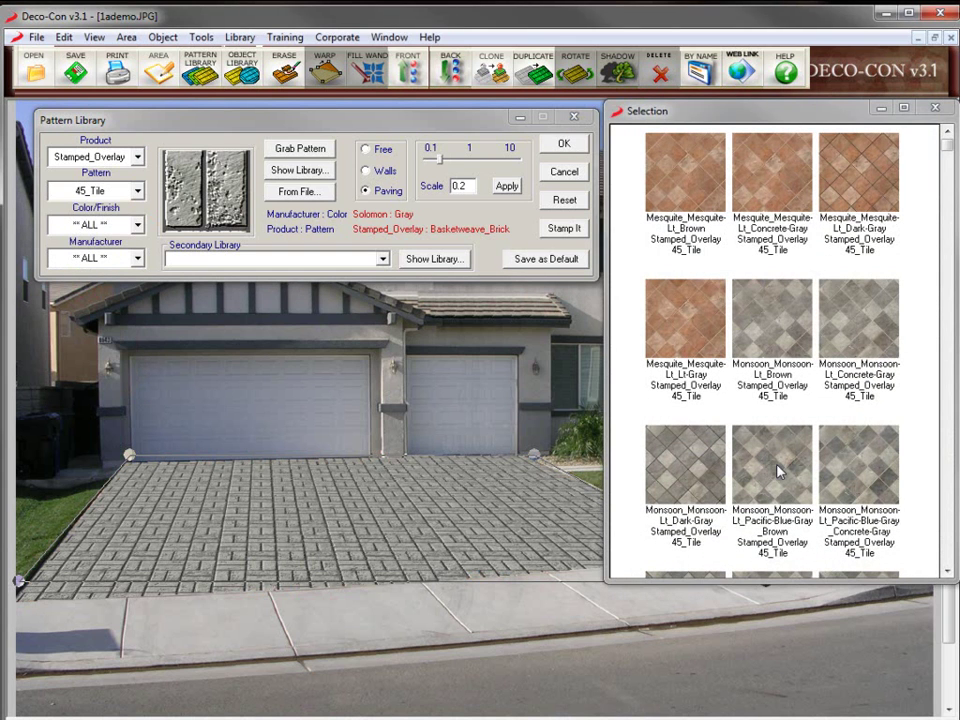
pyautogui.doubleClick(778, 458)
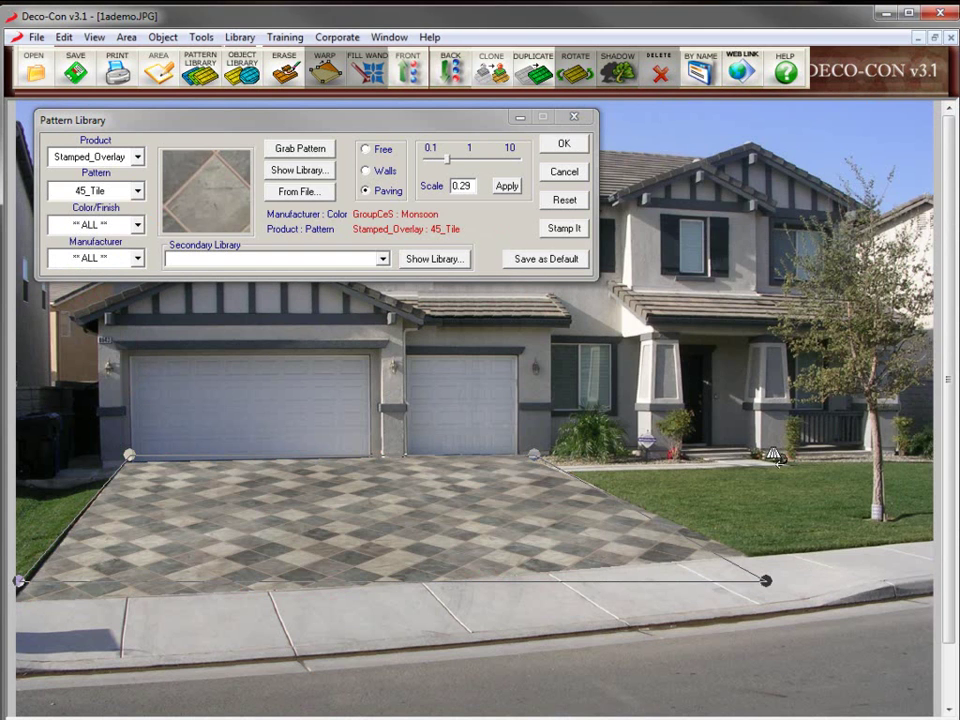
pyautogui.moveTo(449, 167); pyautogui.dragTo(456, 168)
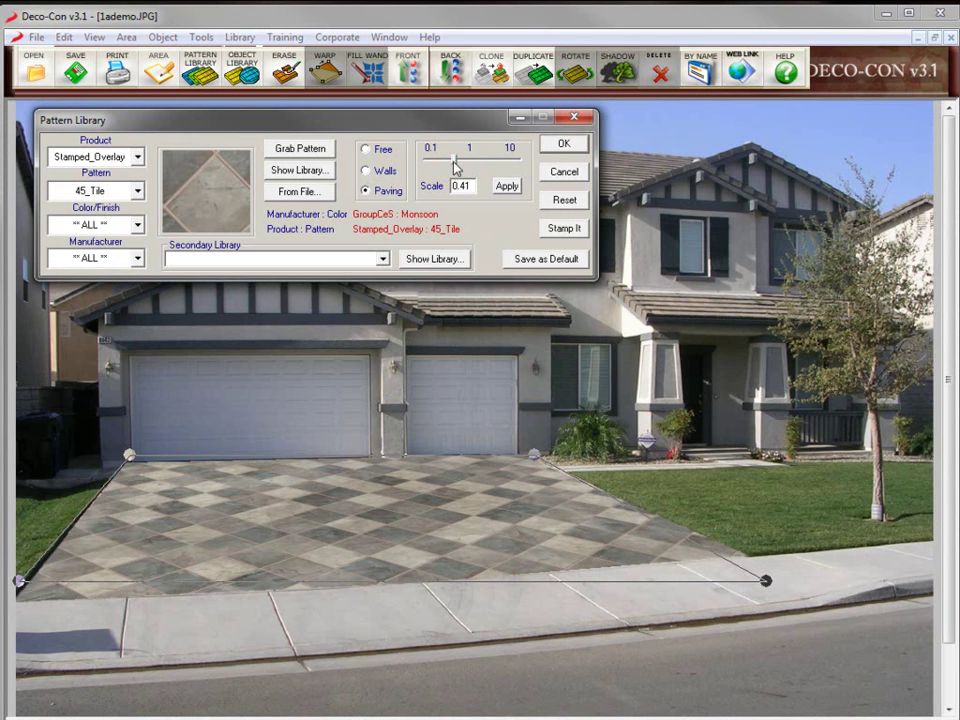
pyautogui.press('Return')
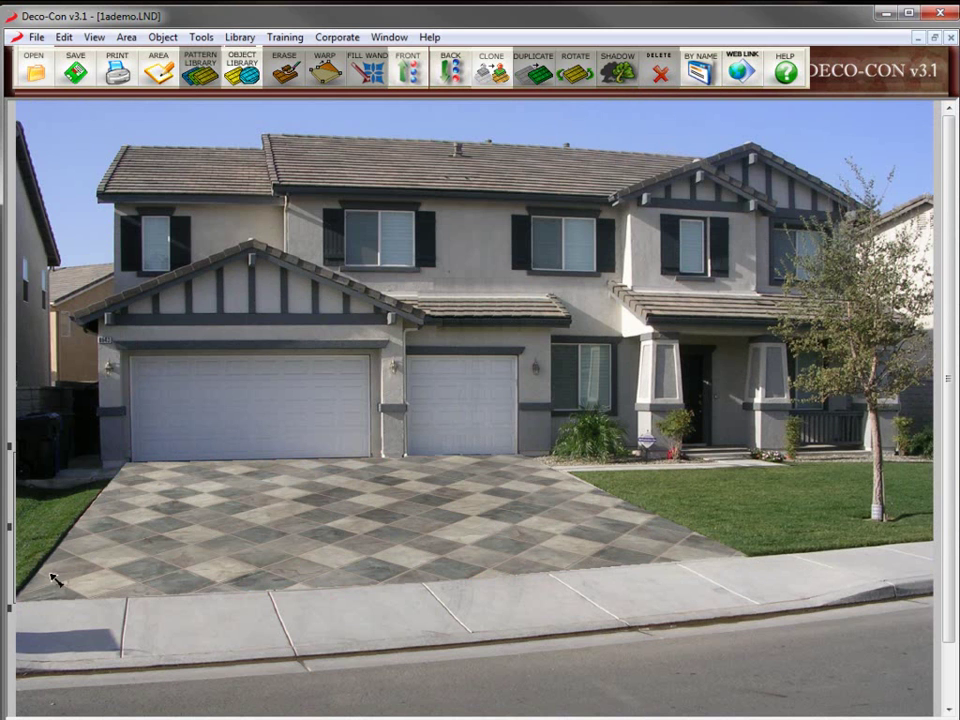
# Define a new area with two narrow border bands along the driveway's right and left side edges
pyautogui.click(158, 68)
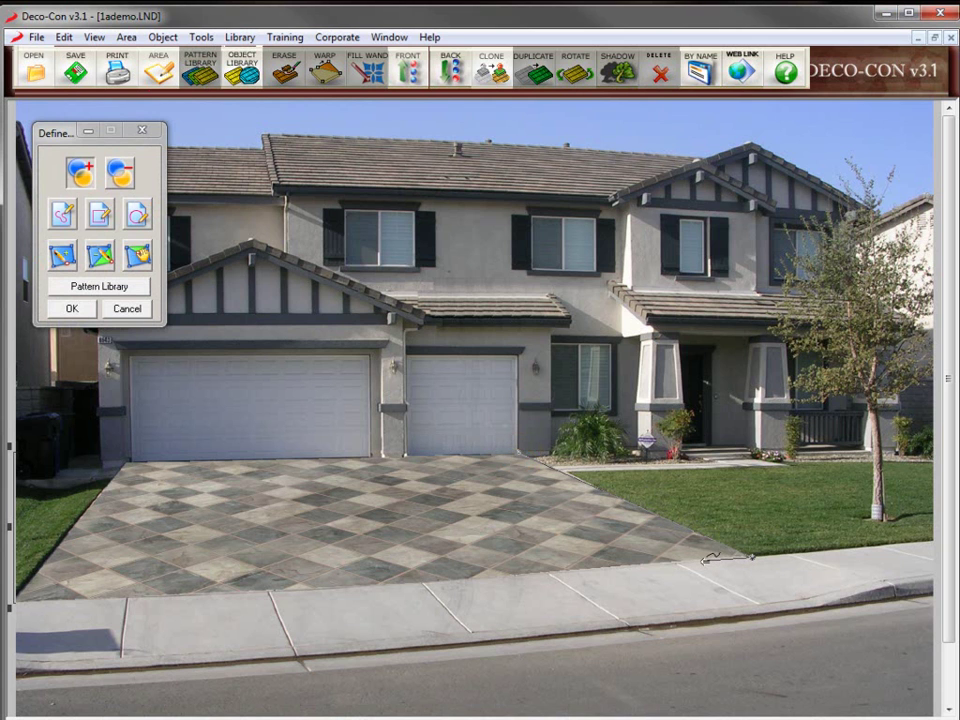
pyautogui.click(515, 452)
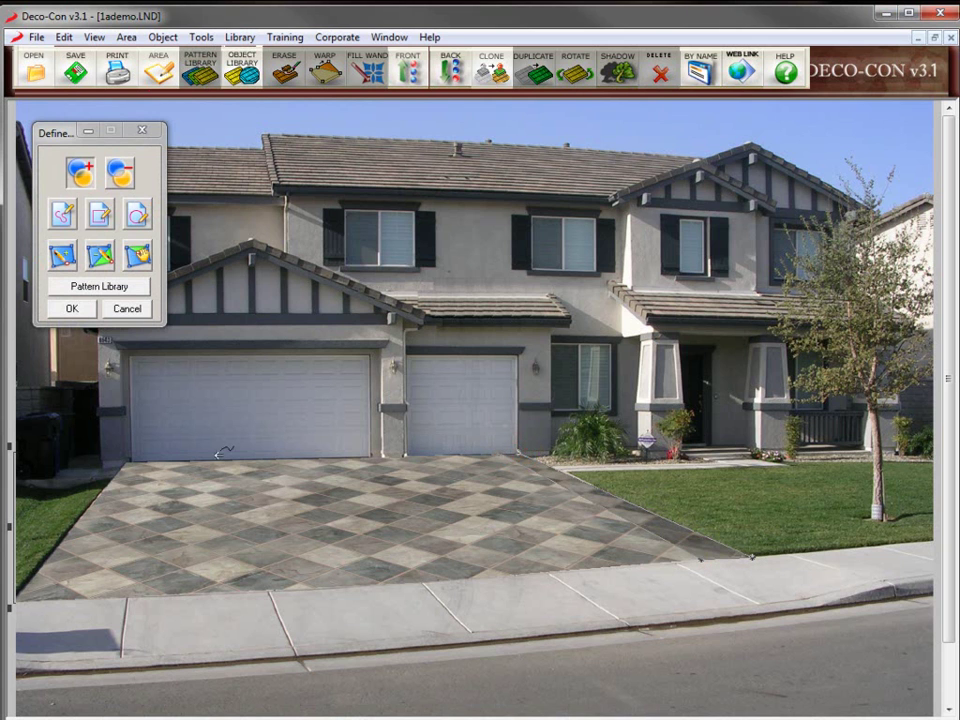
pyautogui.click(129, 457)
pyautogui.click(14, 597)
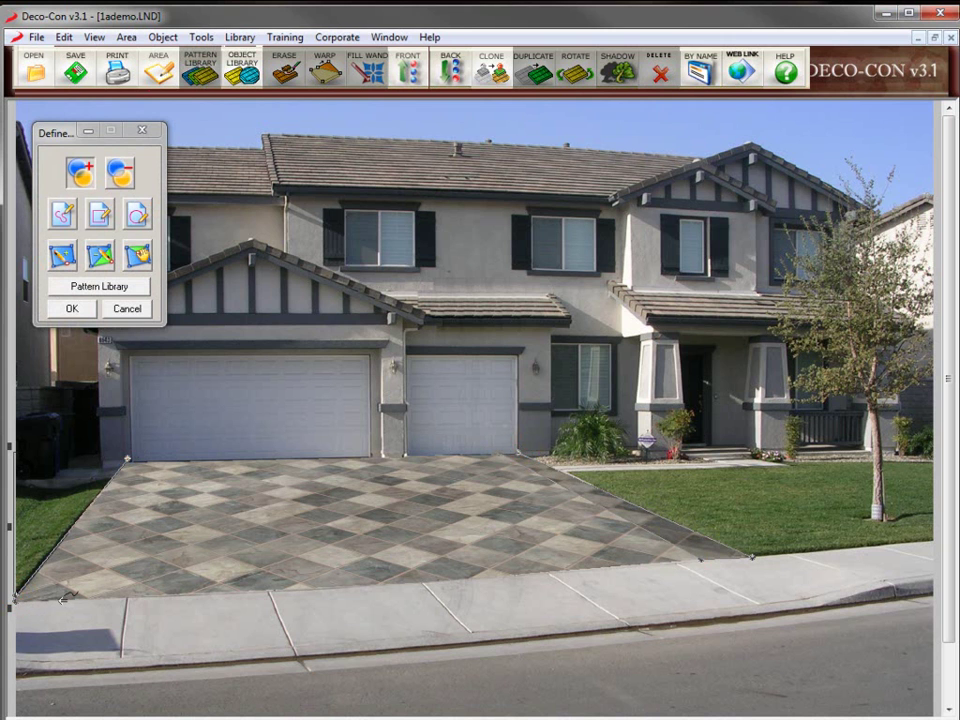
pyautogui.click(129, 457)
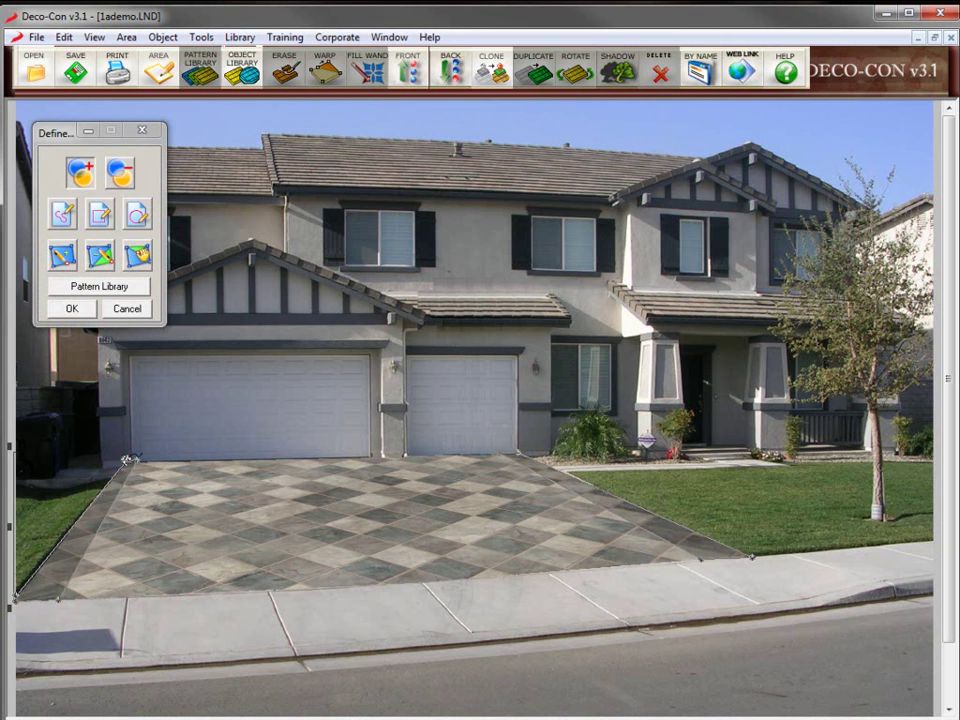
pyautogui.scroll(-2, 375, 420)
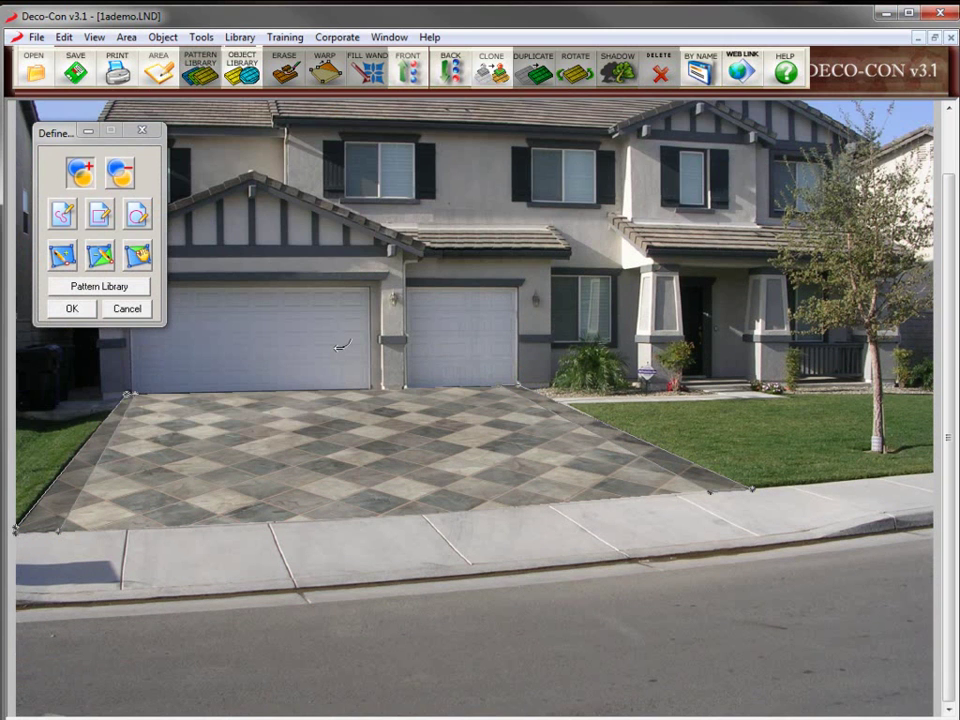
# Apply the Gray_Slate_Gray_V Soldier_Course pattern to the border bands and fit its perspective grid to the driveway's back corners
pyautogui.click(117, 289)
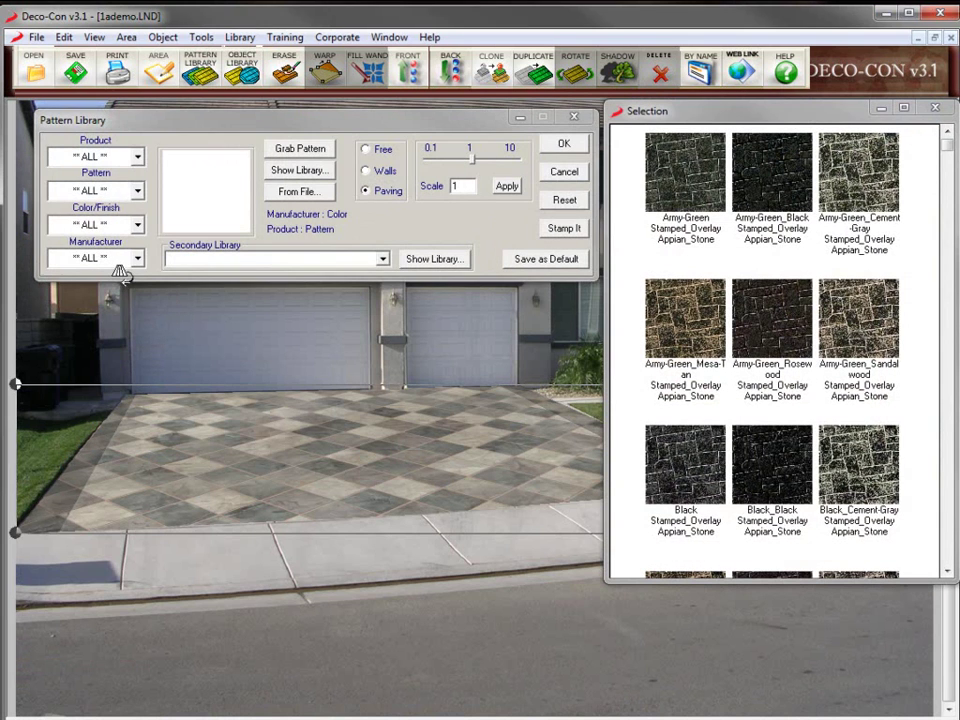
pyautogui.click(138, 191)
pyautogui.moveTo(139, 210); pyautogui.dragTo(141, 371)
pyautogui.click(100, 365)
pyautogui.moveTo(946, 145); pyautogui.dragTo(948, 383)
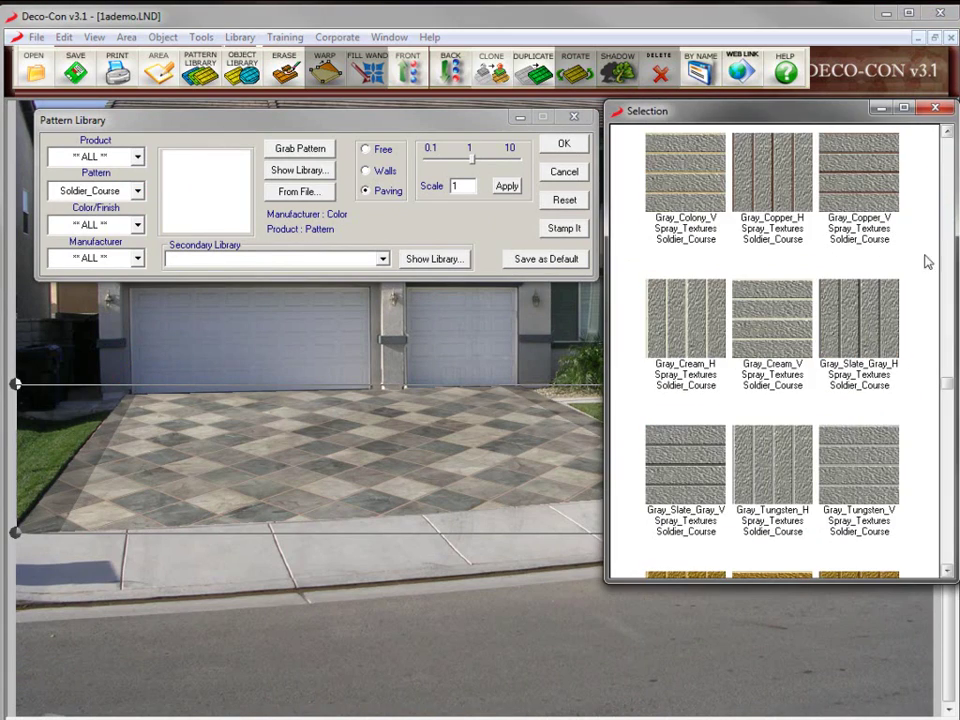
pyautogui.doubleClick(677, 468)
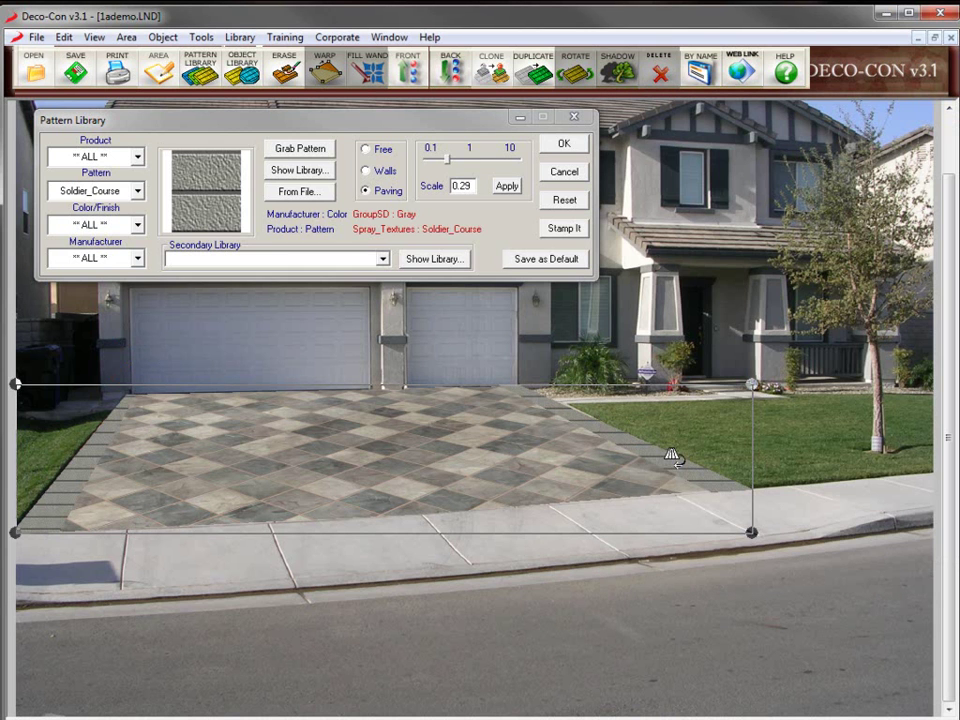
pyautogui.moveTo(750, 385); pyautogui.dragTo(555, 386)
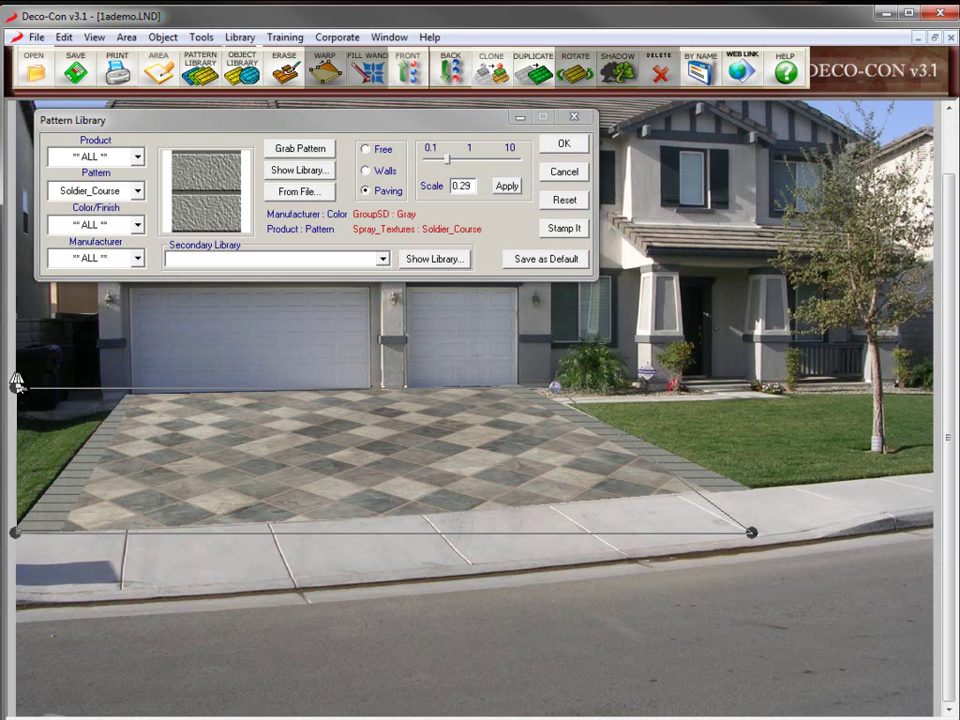
pyautogui.moveTo(12, 387); pyautogui.dragTo(114, 386)
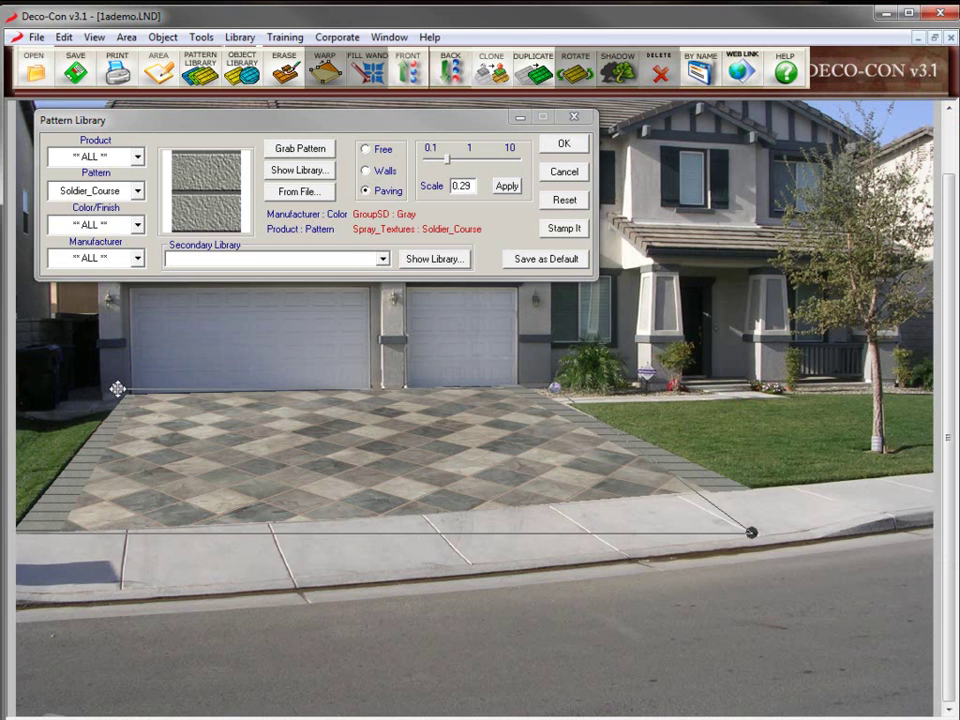
# Change the border bands to the Slate_Gray_Cream_V Soldier_Course pattern
pyautogui.click(297, 169)
pyautogui.scroll(-10, 918, 240)
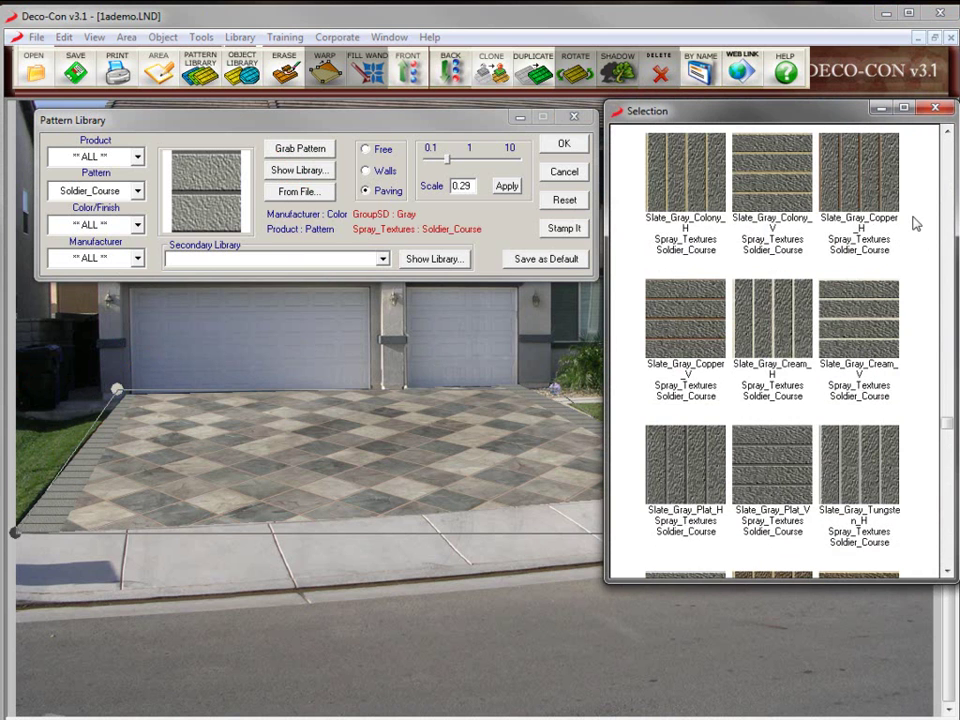
pyautogui.doubleClick(862, 322)
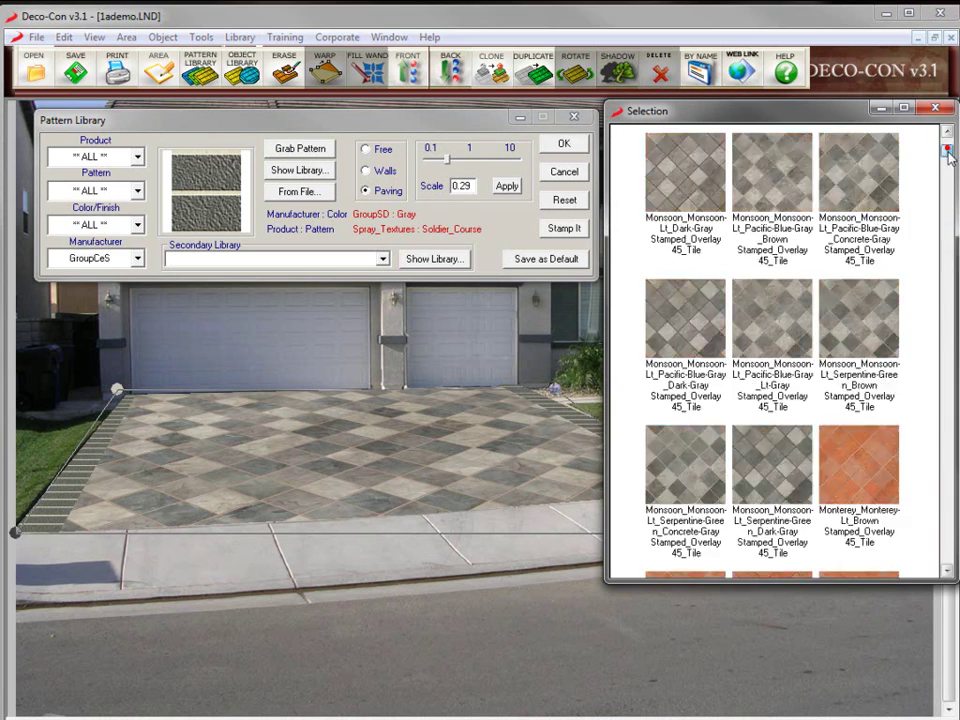
# Browse the GroupCeS patterns, try Monsoon Blended-Stone on the border bands, replace it with Blue Blended-Stone and accept it
pyautogui.moveTo(949, 137); pyautogui.dragTo(954, 553)
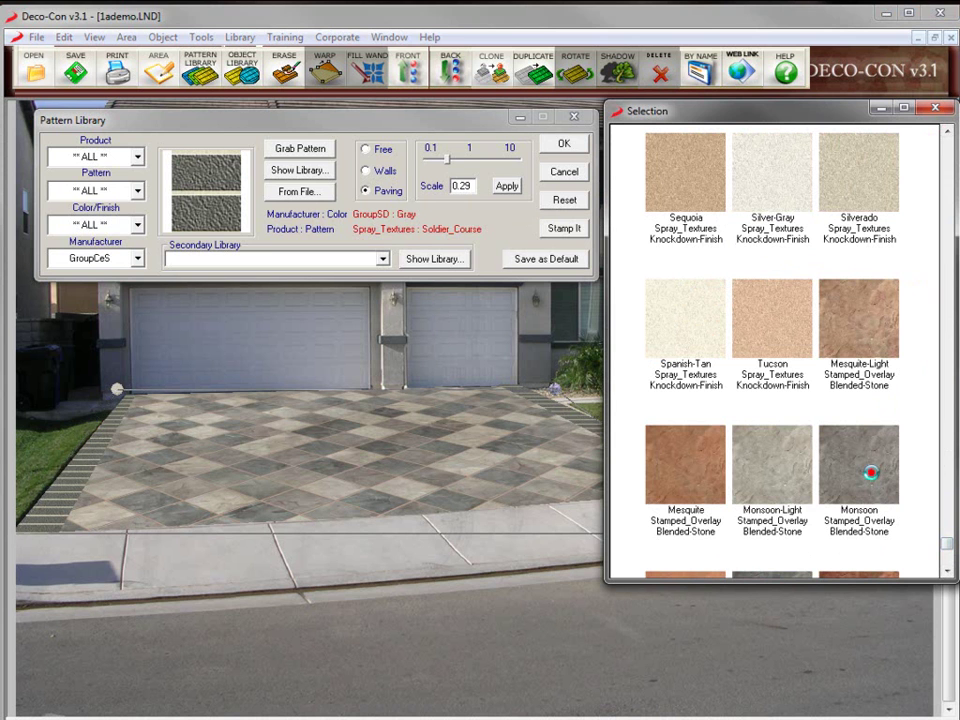
pyautogui.doubleClick(870, 472)
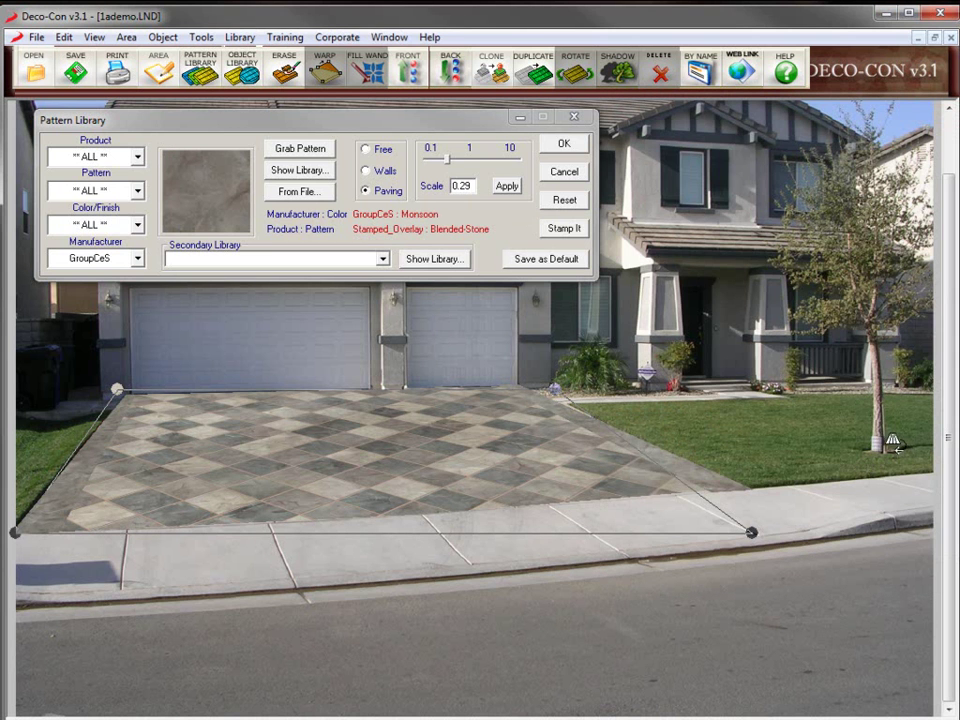
pyautogui.click(300, 170)
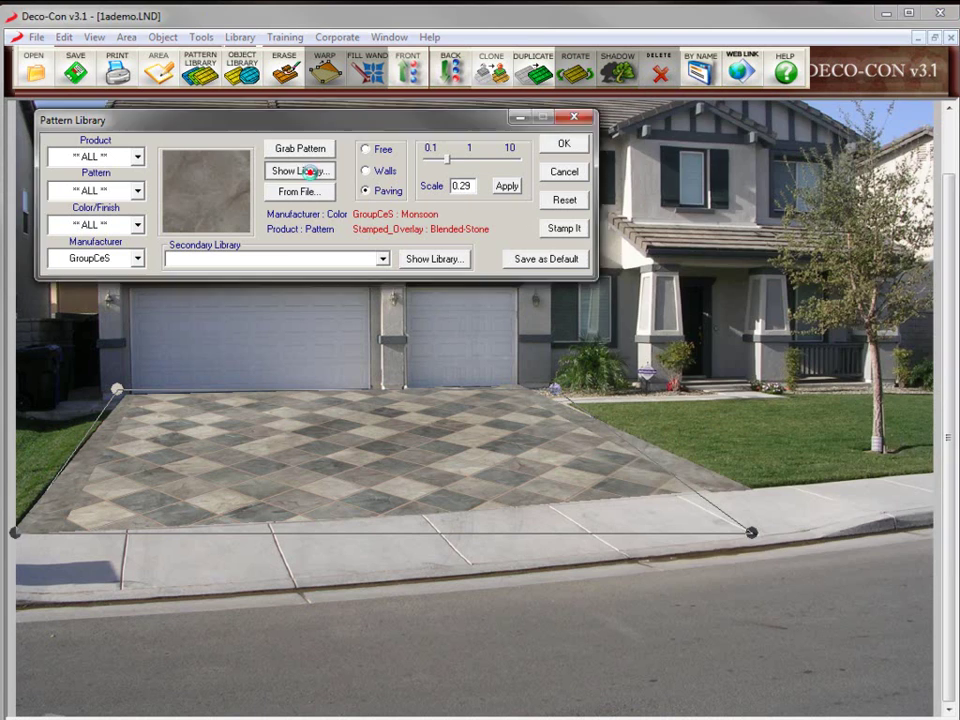
pyautogui.scroll(-1, 948, 150)
pyautogui.moveTo(948, 150); pyautogui.dragTo(945, 315)
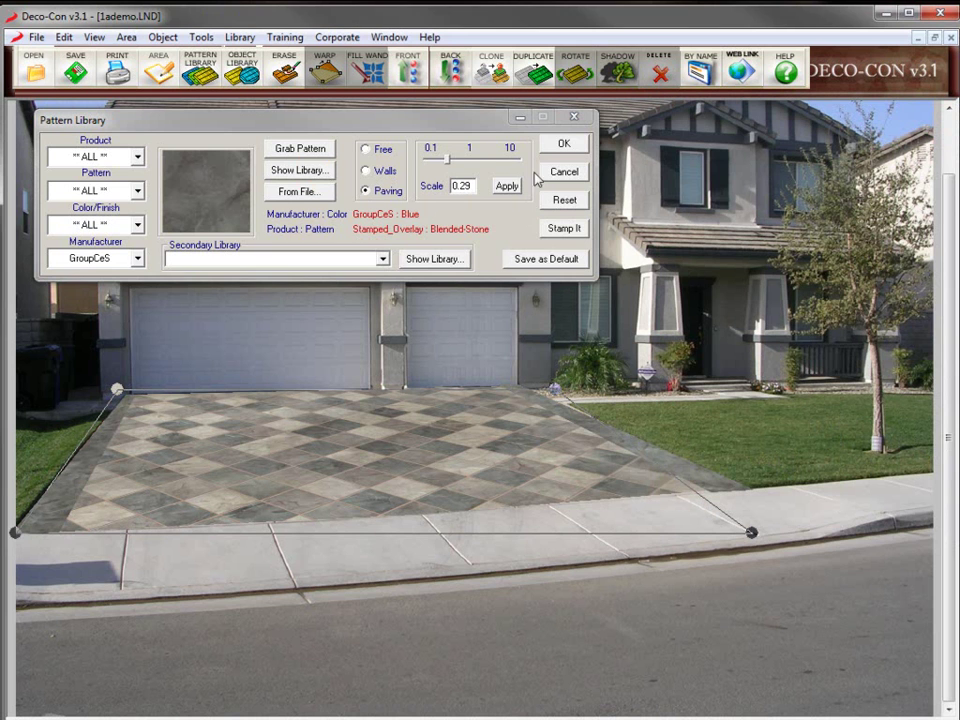
pyautogui.click(561, 145)
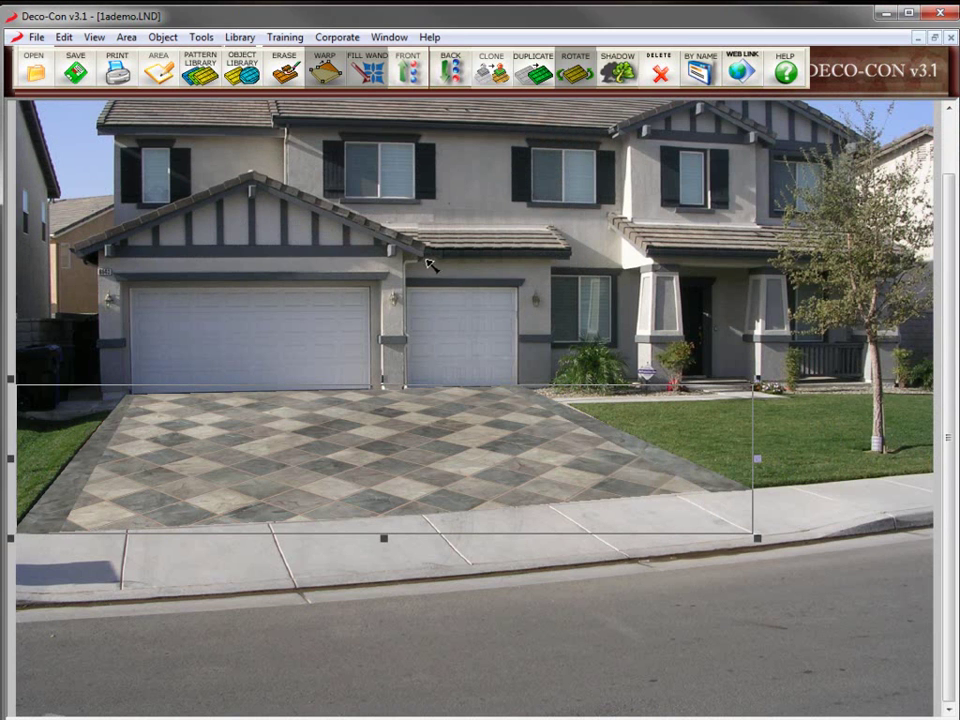
# Insert the Cement-Gray_Patina cobble circle from the GroupAM library and move it over the driveway
pyautogui.click(427, 260)
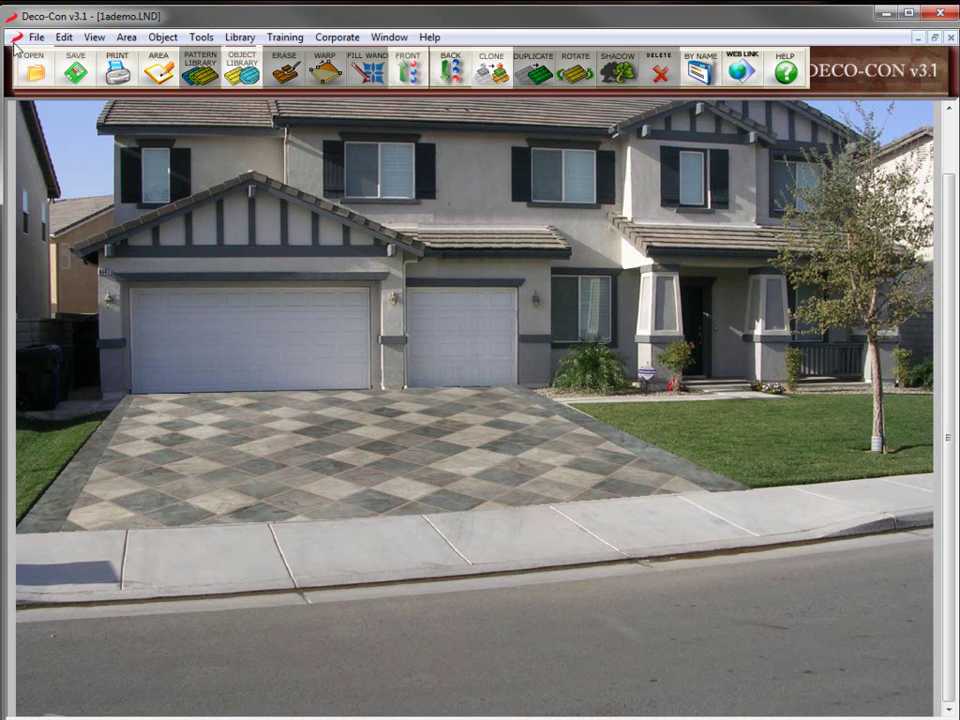
pyautogui.click(240, 37)
pyautogui.moveTo(280, 117)
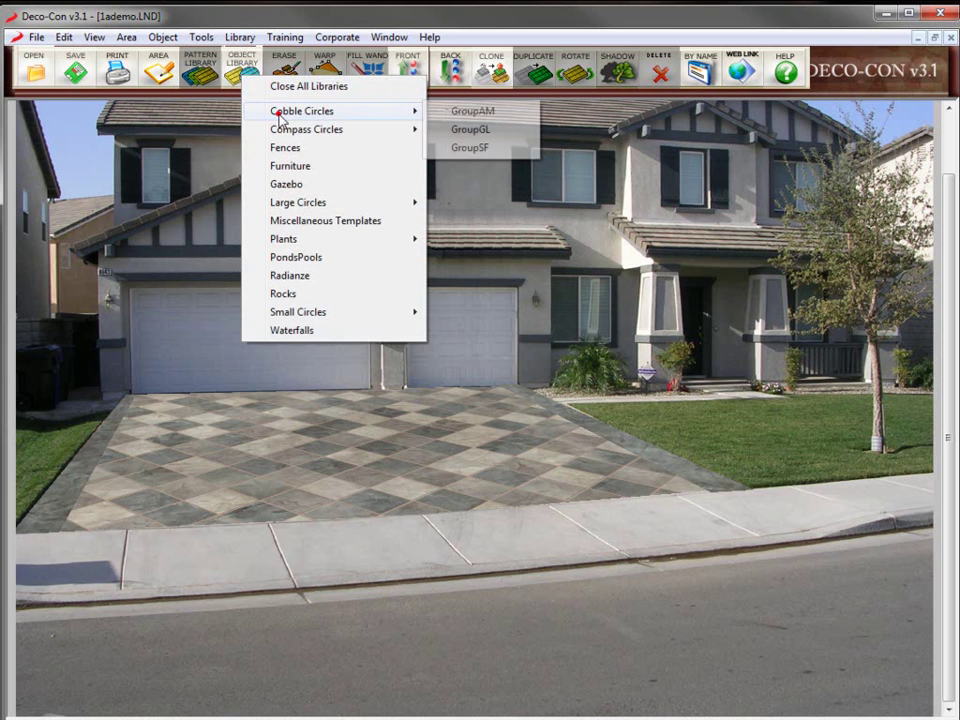
pyautogui.click(476, 113)
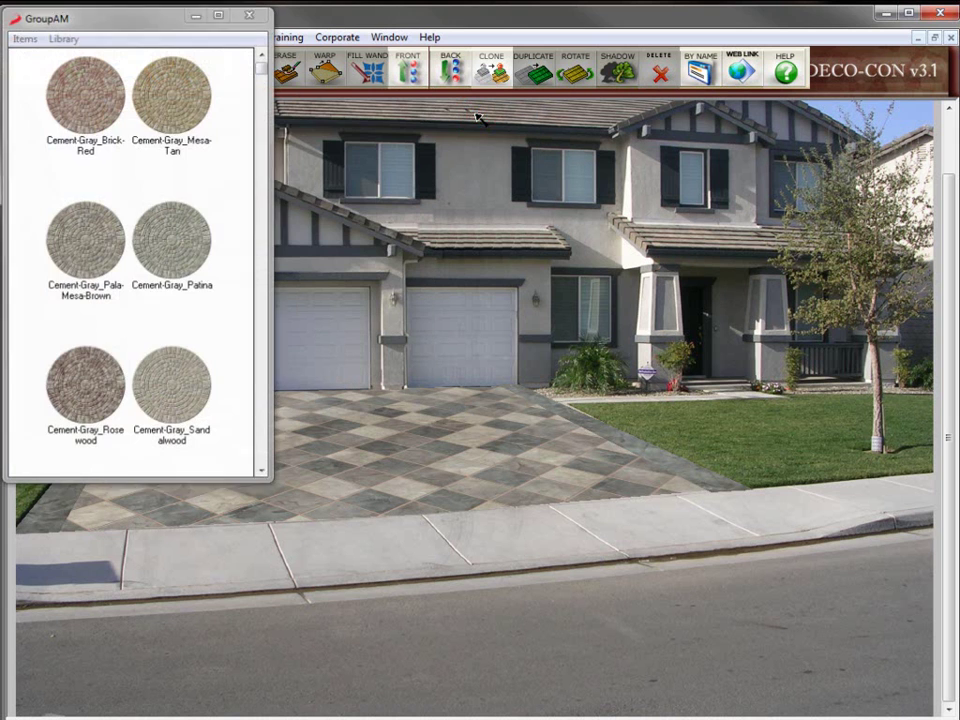
pyautogui.click(160, 247)
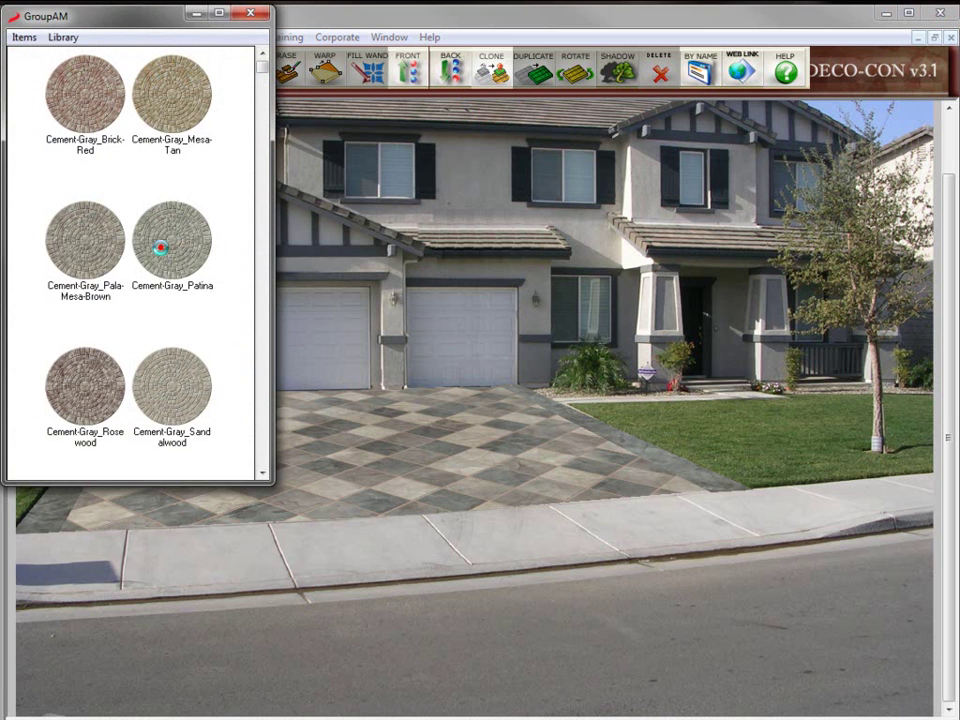
pyautogui.click(195, 14)
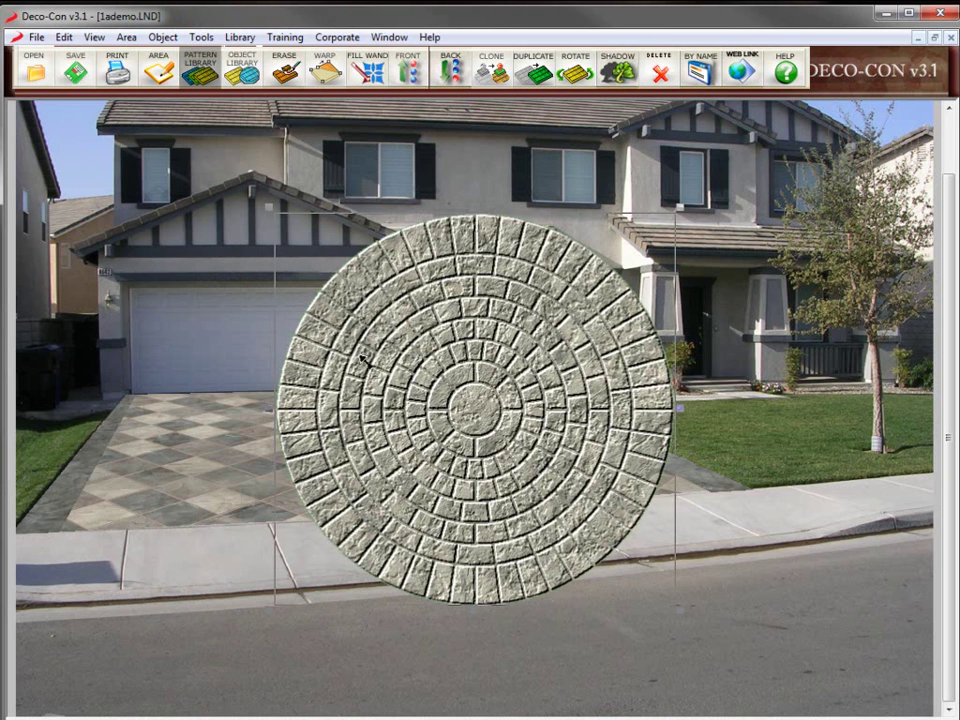
pyautogui.moveTo(452, 398); pyautogui.dragTo(375, 345)
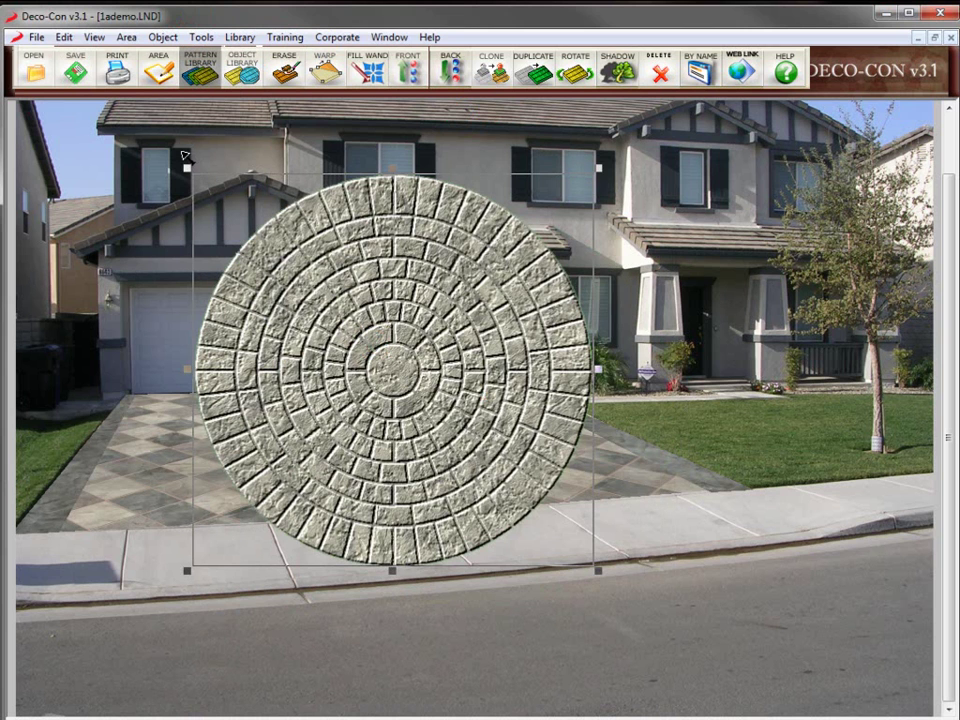
# Warp the cobble circle in perspective so it lies flat in the middle of the driveway, and accept the warp
pyautogui.click(342, 72)
pyautogui.moveTo(193, 171); pyautogui.dragTo(267, 410)
pyautogui.moveTo(596, 411); pyautogui.dragTo(446, 410)
pyautogui.moveTo(592, 567); pyautogui.dragTo(554, 488)
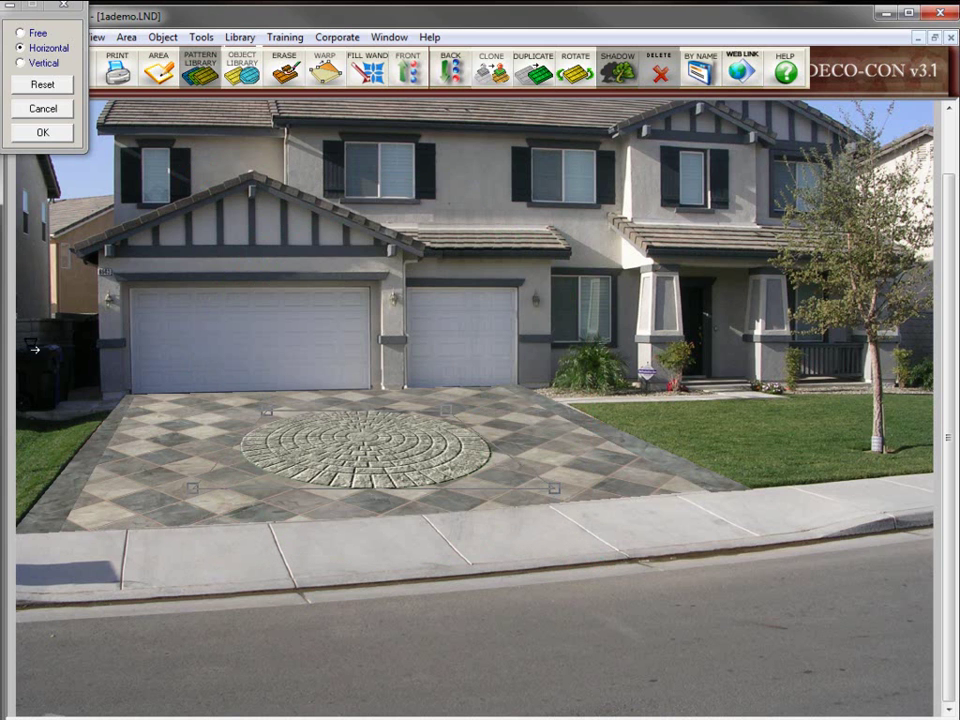
pyautogui.click(257, 408)
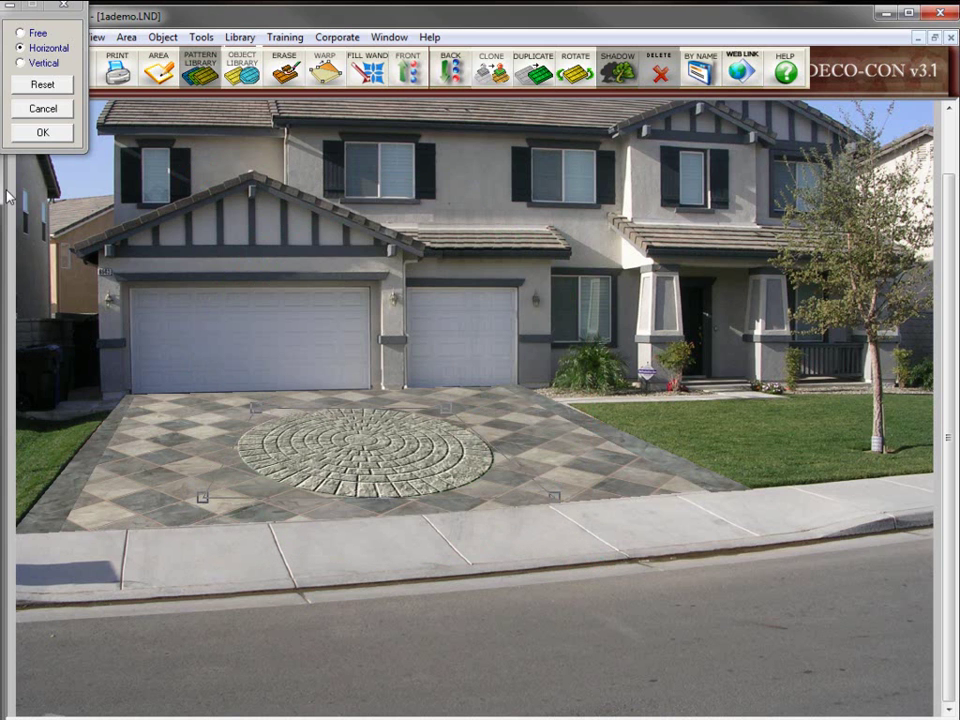
pyautogui.click(41, 140)
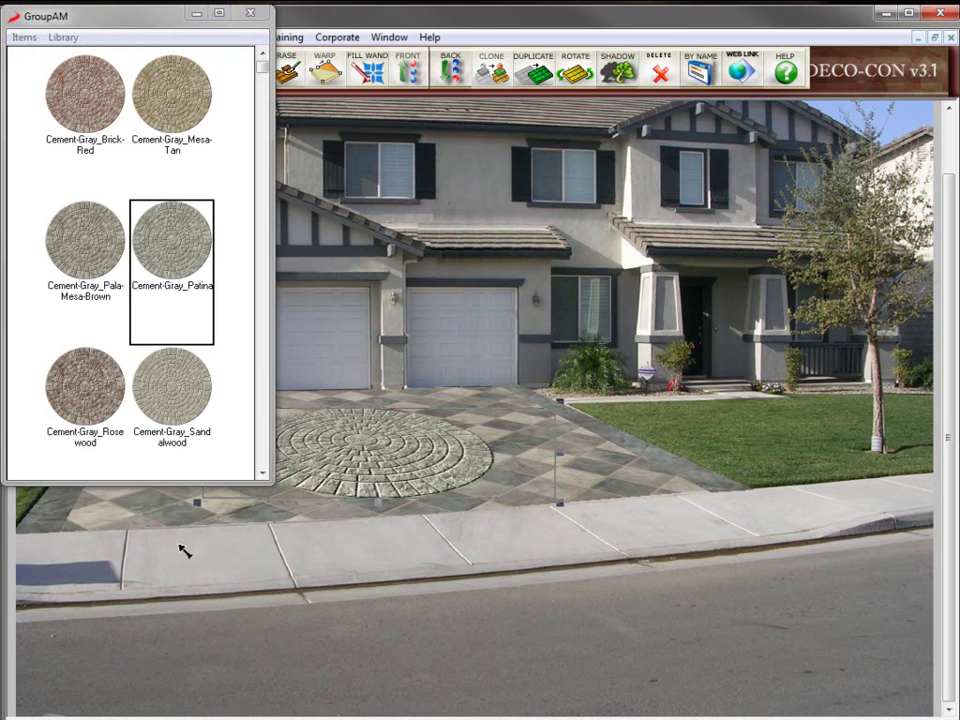
# Replace the driveway circle with the Pearl-Gray_Black cobble circle
pyautogui.click(264, 463)
pyautogui.moveTo(171, 95); pyautogui.dragTo(455, 452)
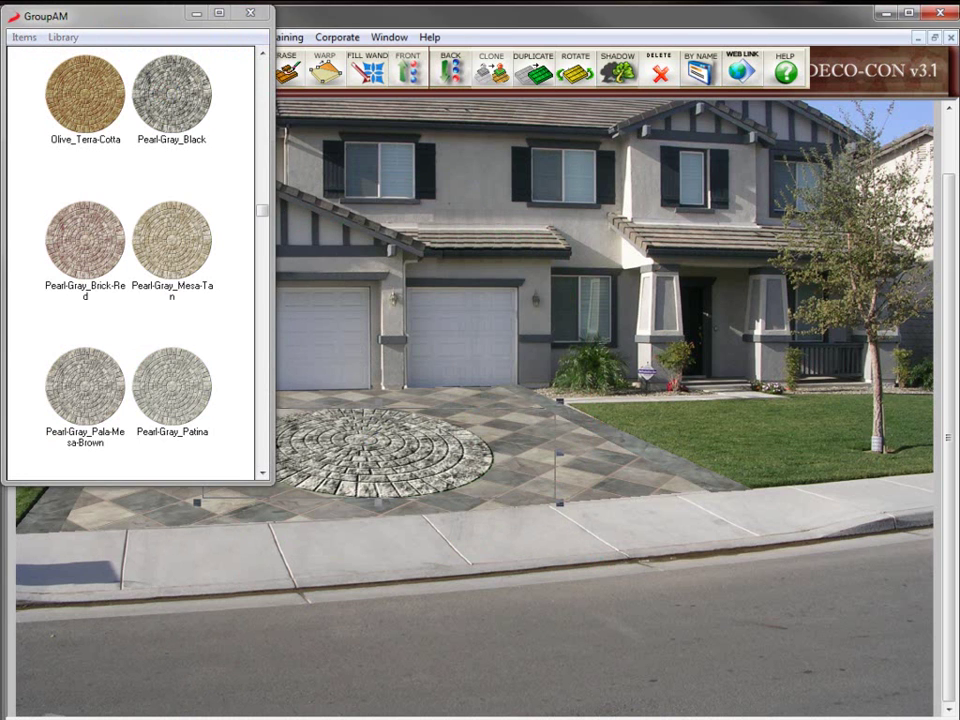
pyautogui.click(256, 14)
# Try the Almond__Gray_Grout compass circle from GroupSF on the driveway circle, then replace it with Dark_paltinum__Limestone
pyautogui.click(243, 64)
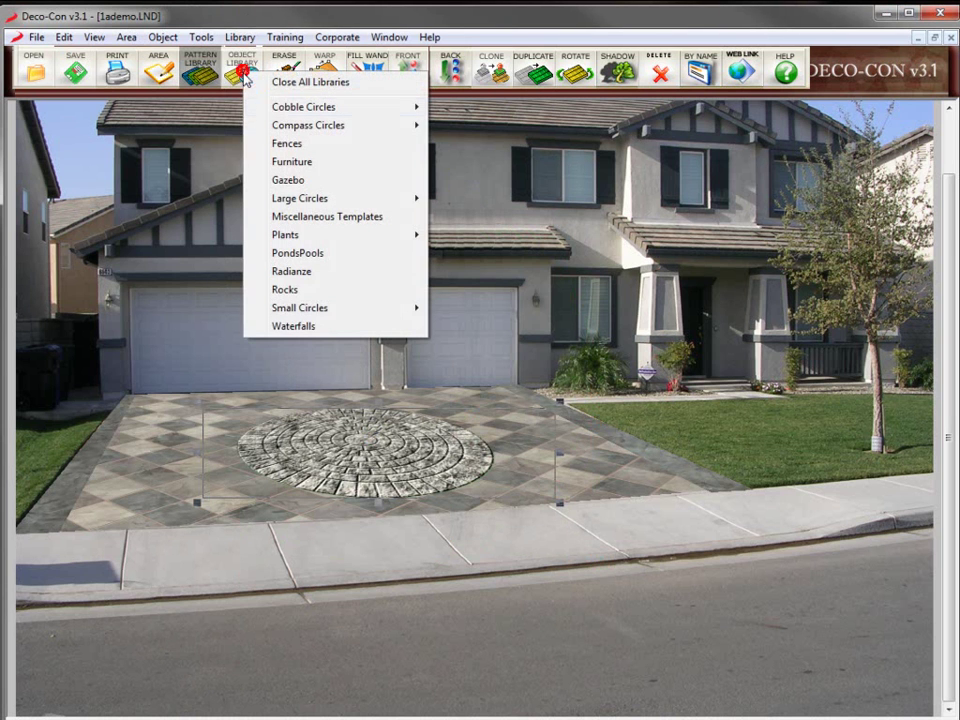
pyautogui.click(305, 123)
pyautogui.click(458, 127)
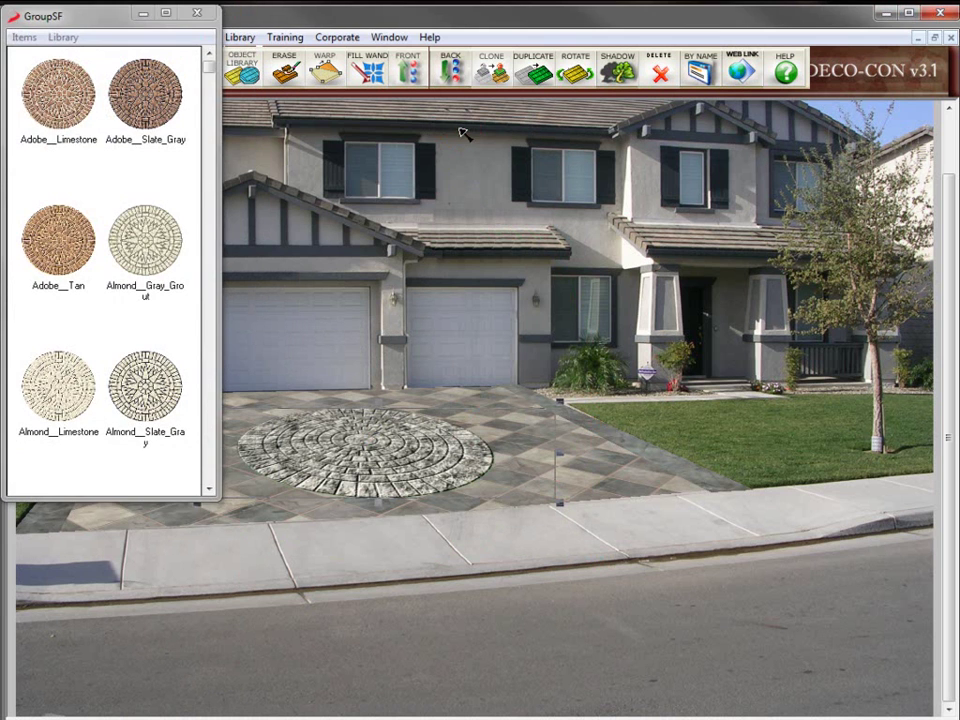
pyautogui.moveTo(143, 230); pyautogui.dragTo(336, 422)
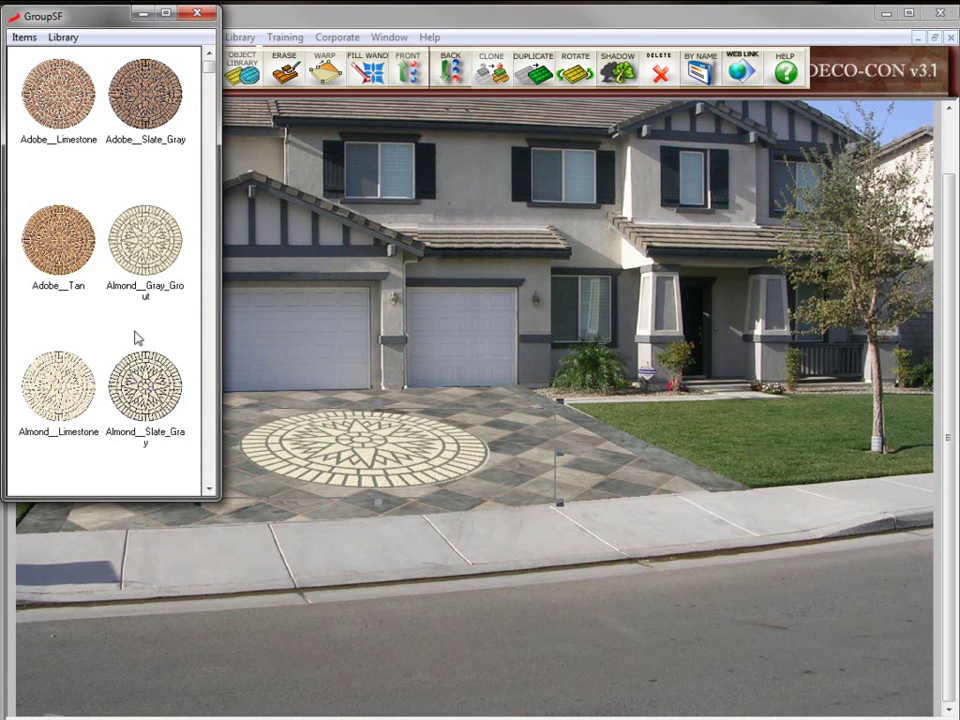
pyautogui.scroll(-10, 128, 288)
pyautogui.moveTo(58, 385); pyautogui.dragTo(327, 412)
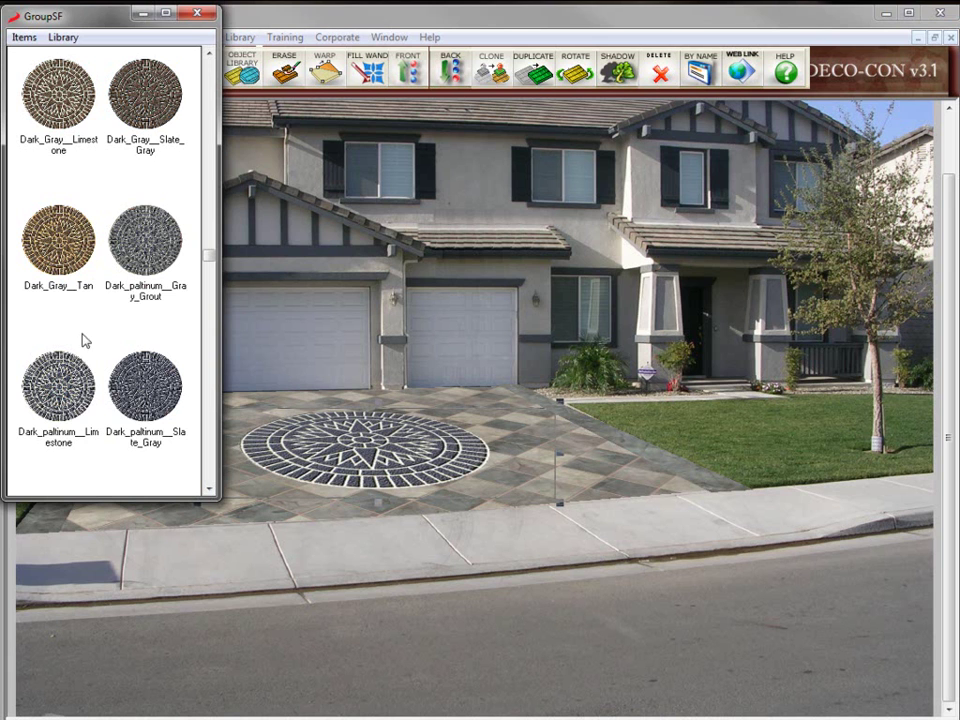
pyautogui.click(277, 15)
pyautogui.click(197, 13)
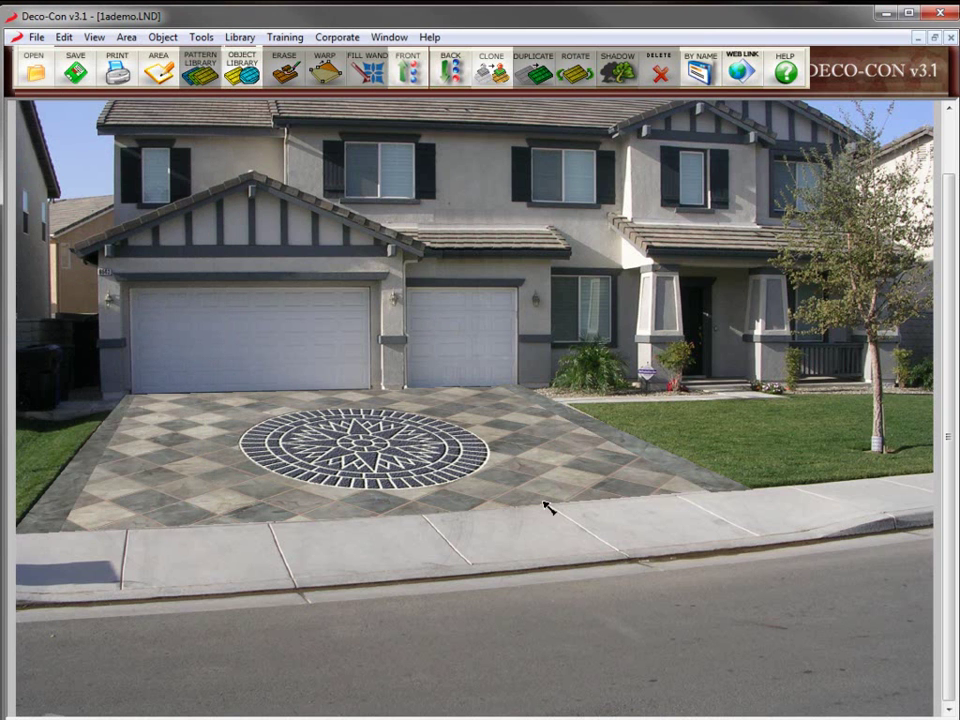
# Insert the NAU-17 compass stencil from the Miscellaneous Templates library and move it over the driveway circle
pyautogui.click(236, 42)
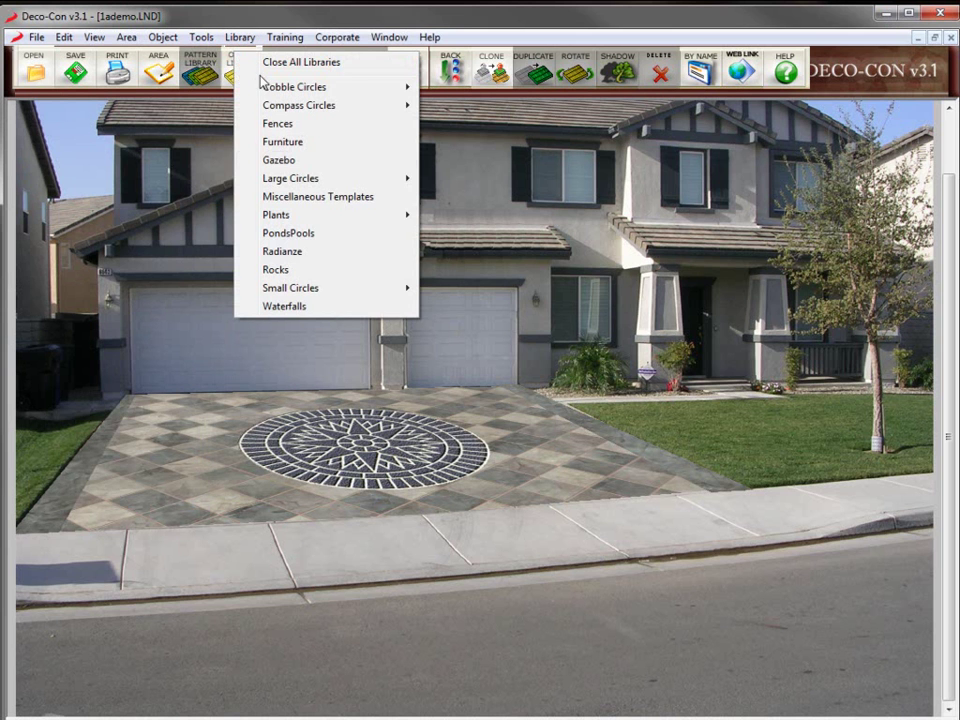
pyautogui.click(317, 196)
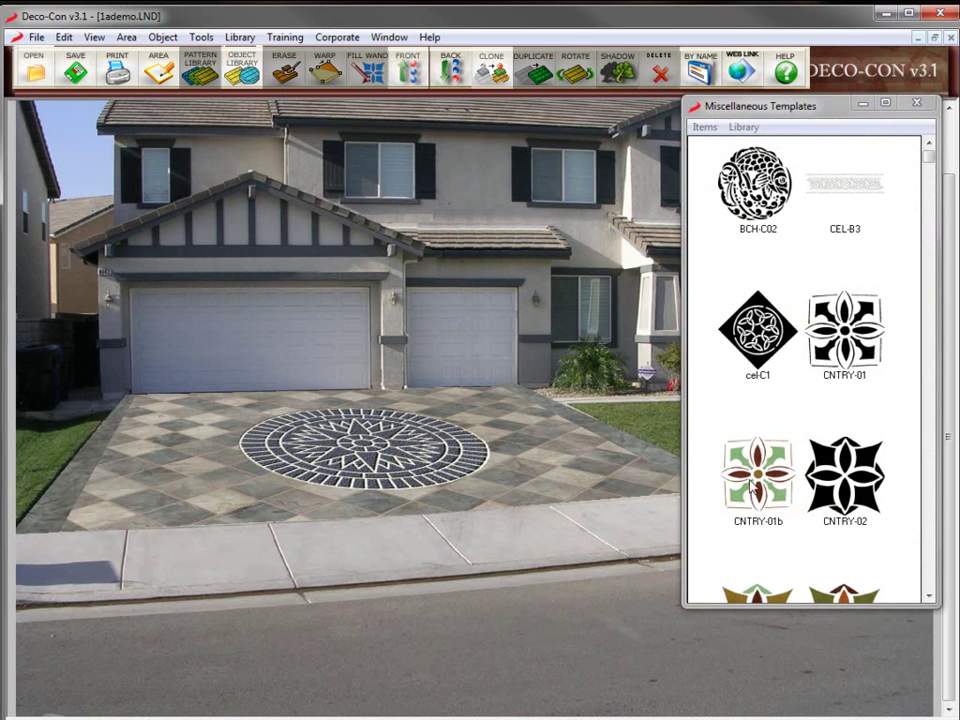
pyautogui.scroll(-3, 913, 592)
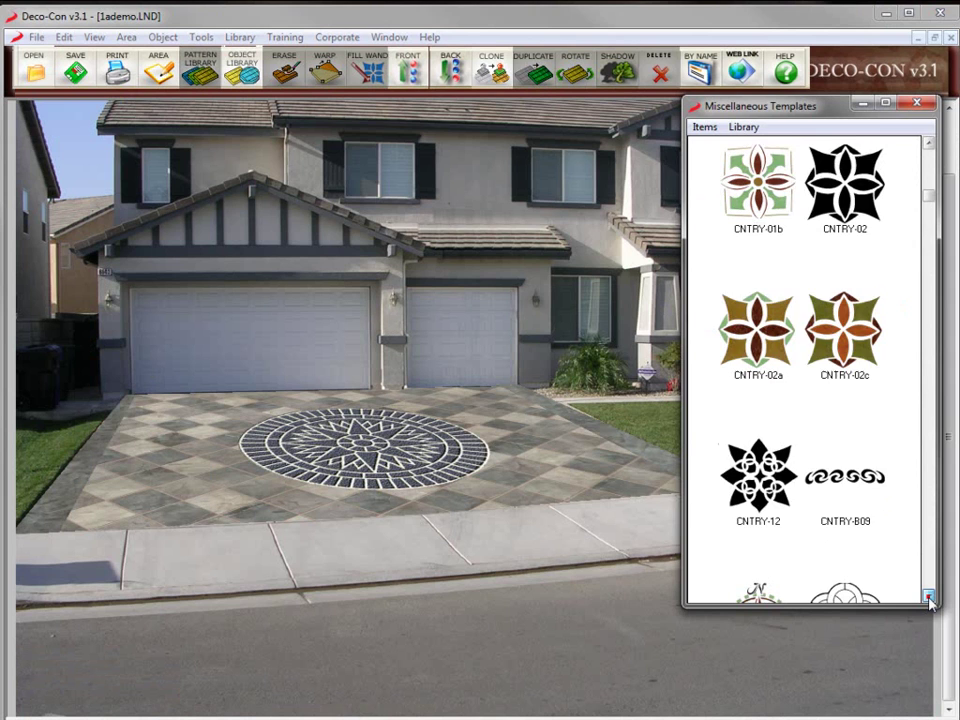
pyautogui.scroll(-15, 845, 401)
pyautogui.doubleClick(843, 367)
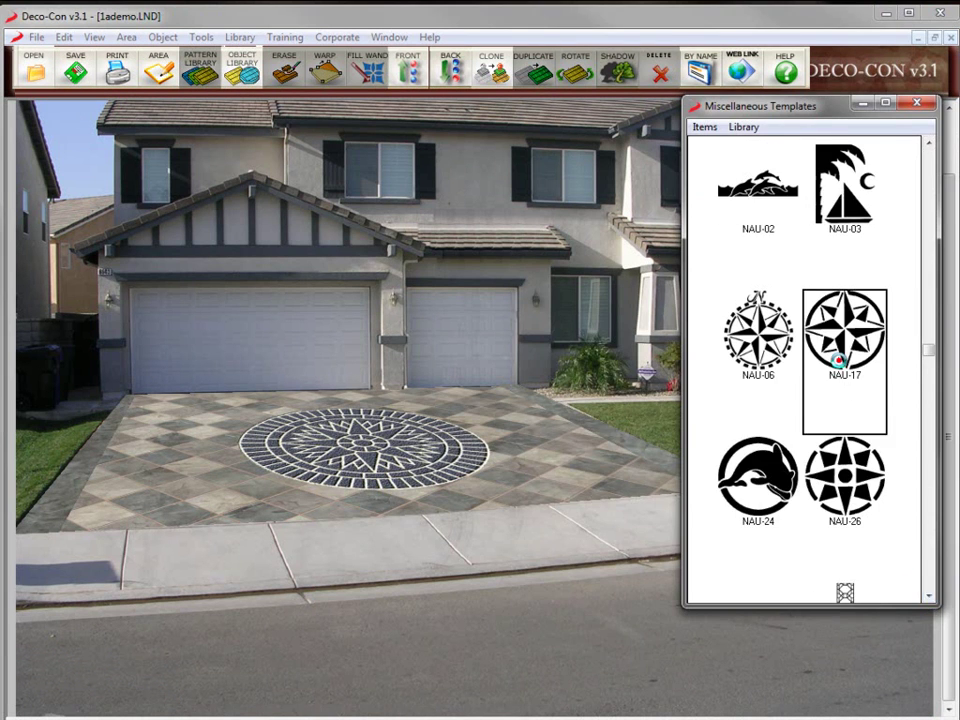
pyautogui.moveTo(491, 368); pyautogui.dragTo(398, 354)
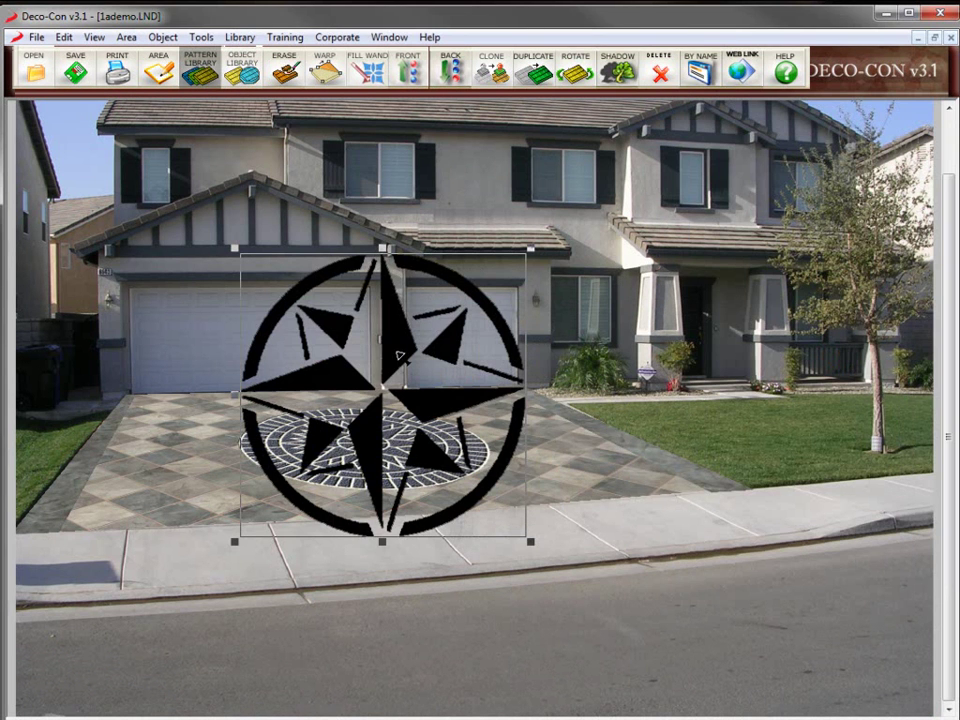
# Fill the stencil's star points and outer ring with the Charcaol texture from Century Textures at a reduced scale using the Fill Wand
pyautogui.click(368, 72)
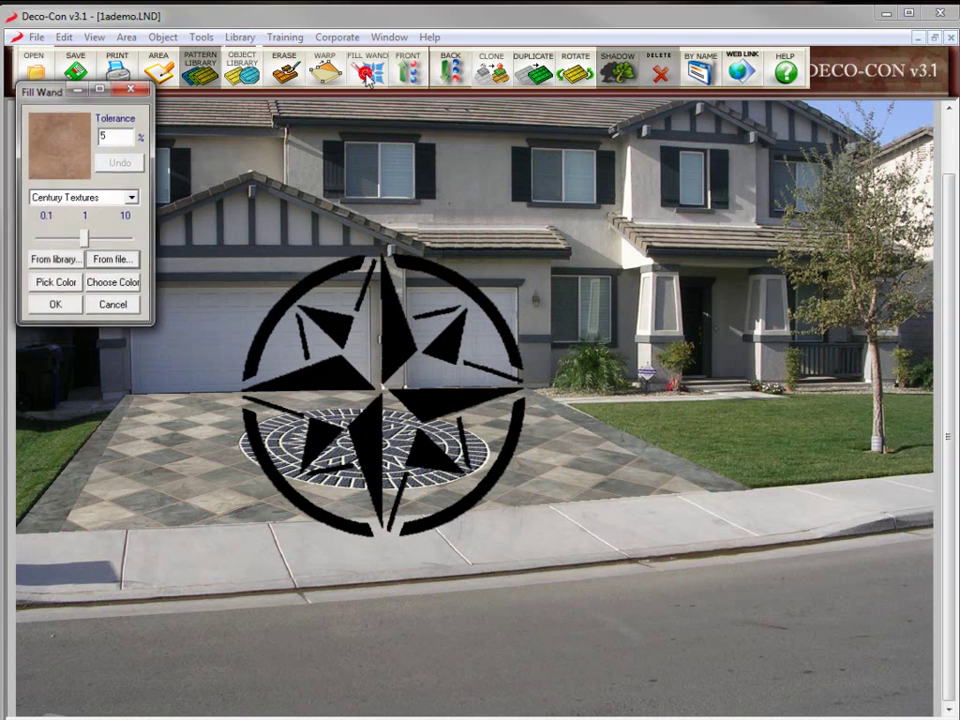
pyautogui.click(57, 262)
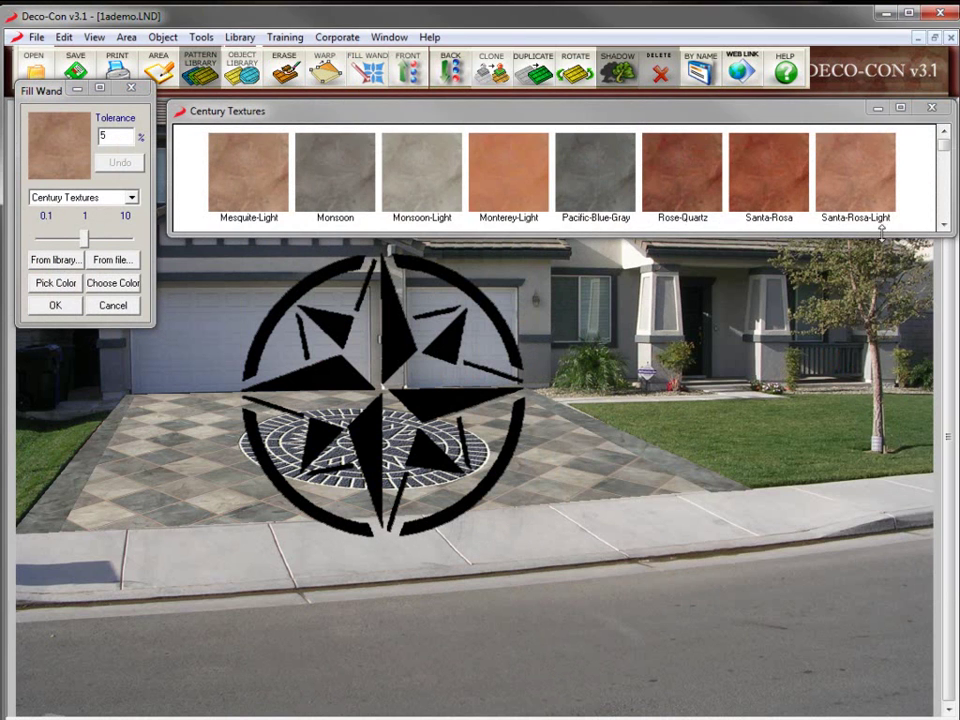
pyautogui.click(944, 224)
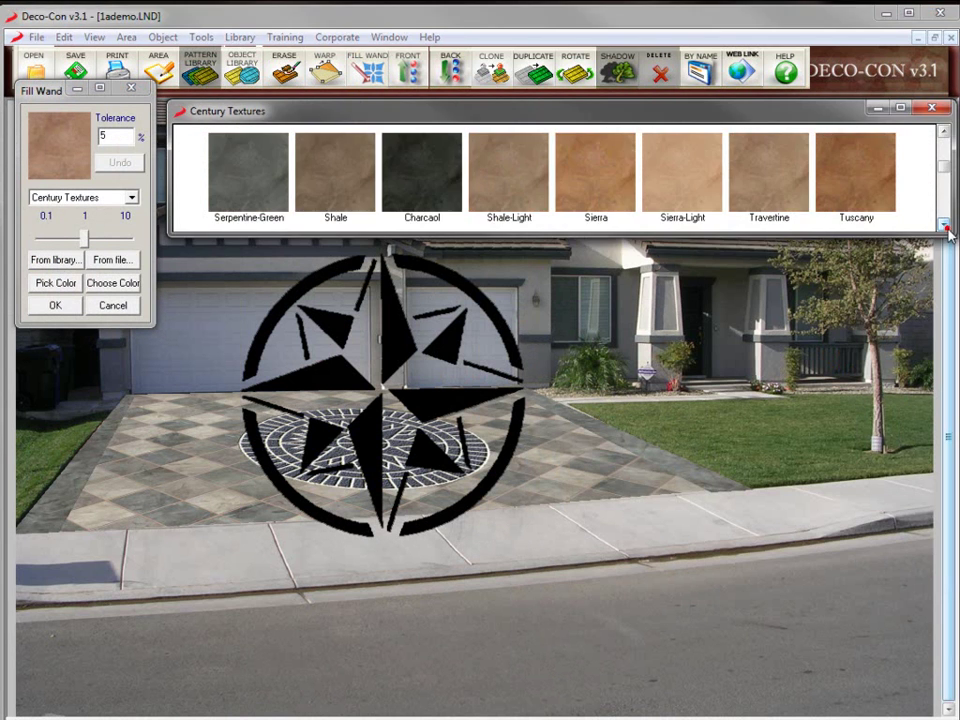
pyautogui.click(406, 174)
pyautogui.moveTo(80, 238); pyautogui.dragTo(70, 244)
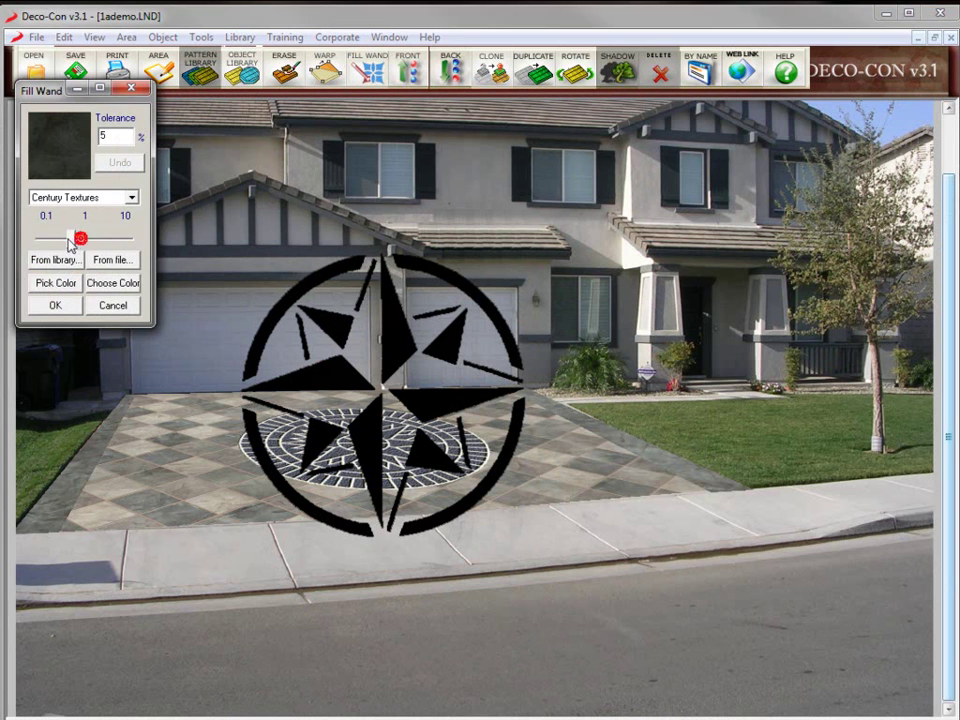
pyautogui.click(332, 321)
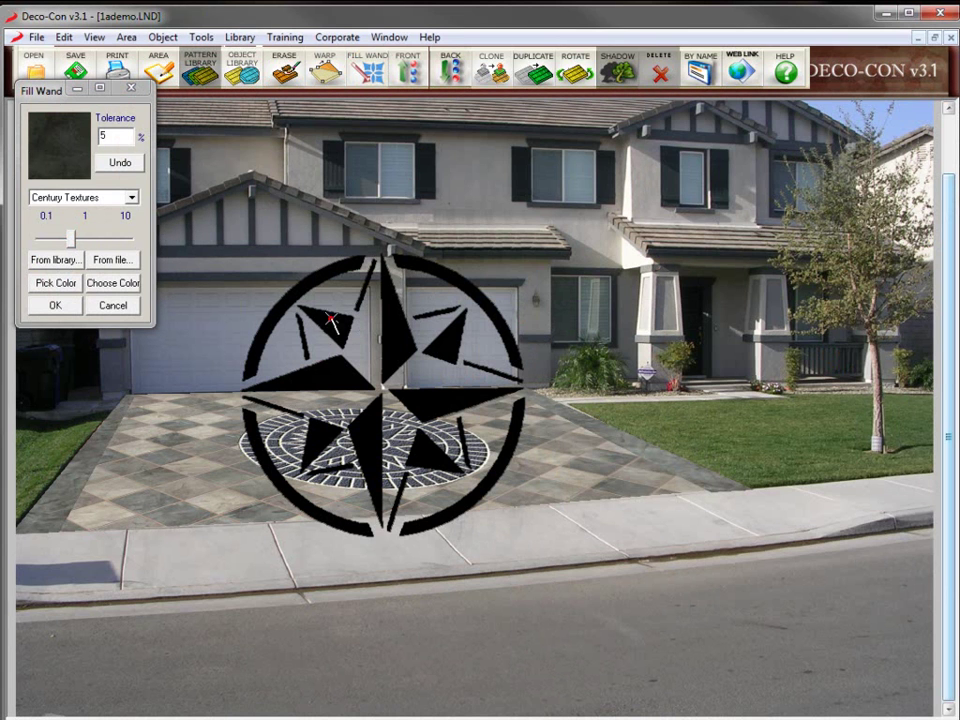
pyautogui.click(391, 318)
pyautogui.click(429, 396)
pyautogui.click(437, 446)
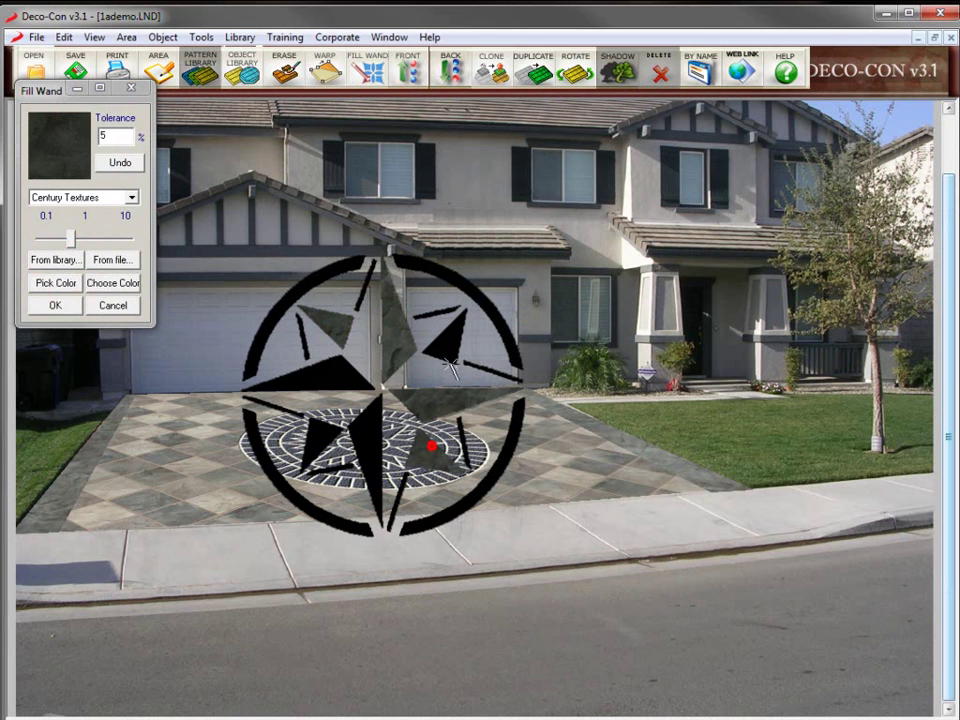
pyautogui.click(449, 342)
pyautogui.click(321, 372)
pyautogui.click(374, 436)
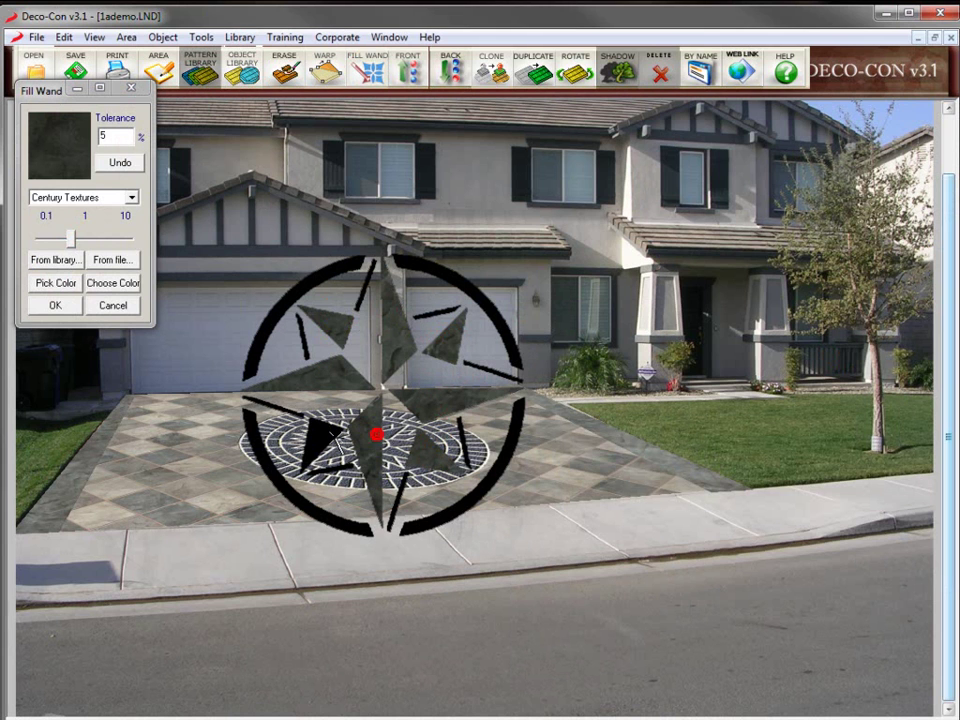
pyautogui.click(315, 441)
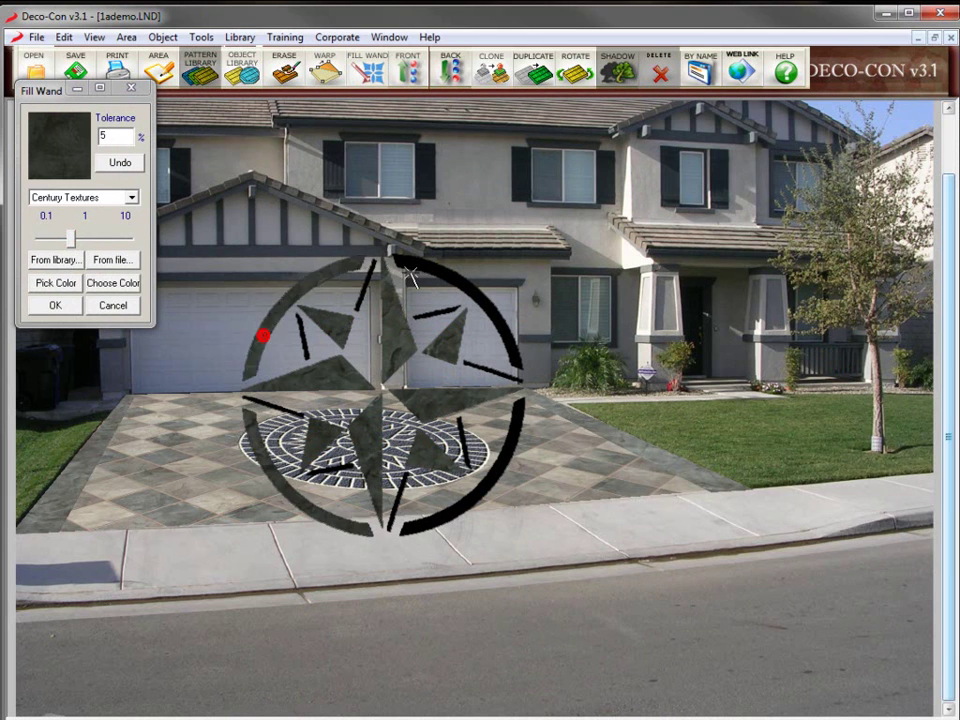
pyautogui.click(494, 465)
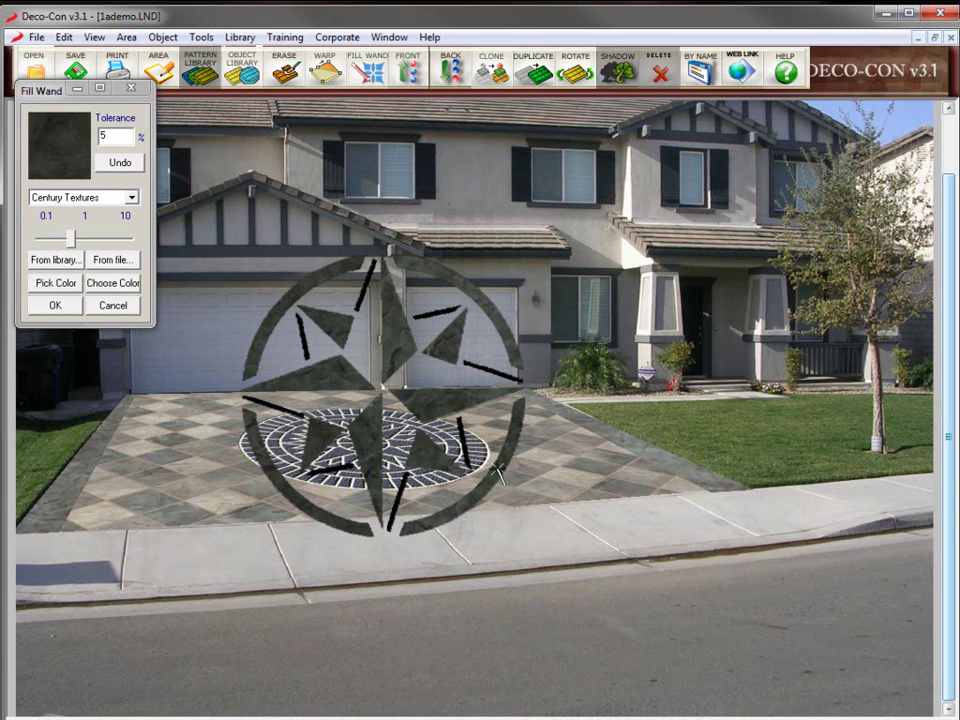
# Fill the stencil's eight thin ray lines with the Monsoon texture from Century Textures and accept the fills
pyautogui.click(52, 262)
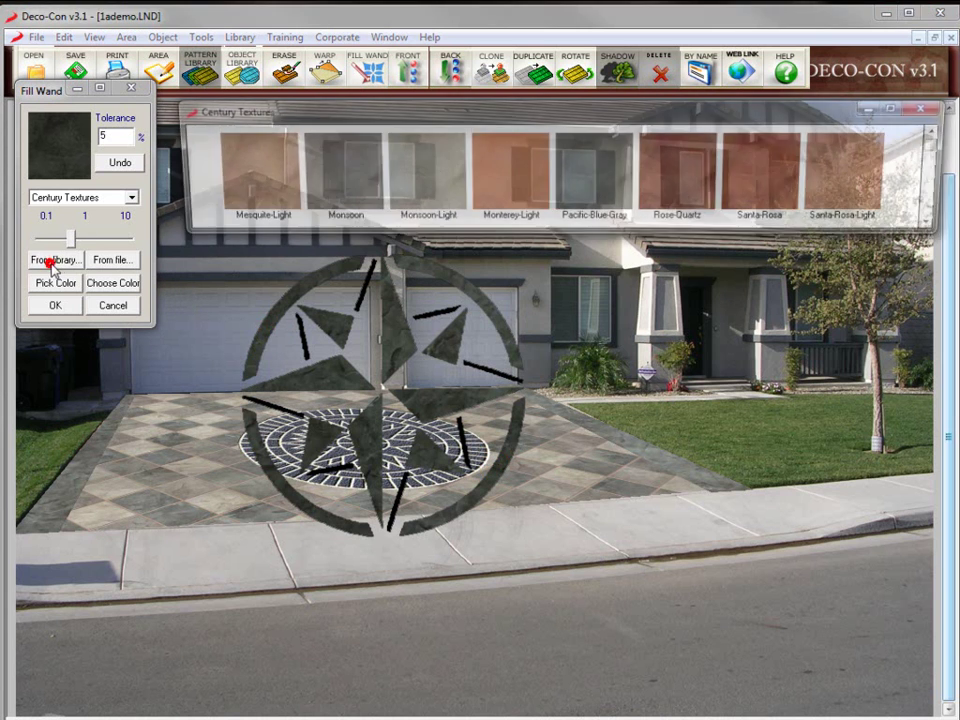
pyautogui.click(332, 188)
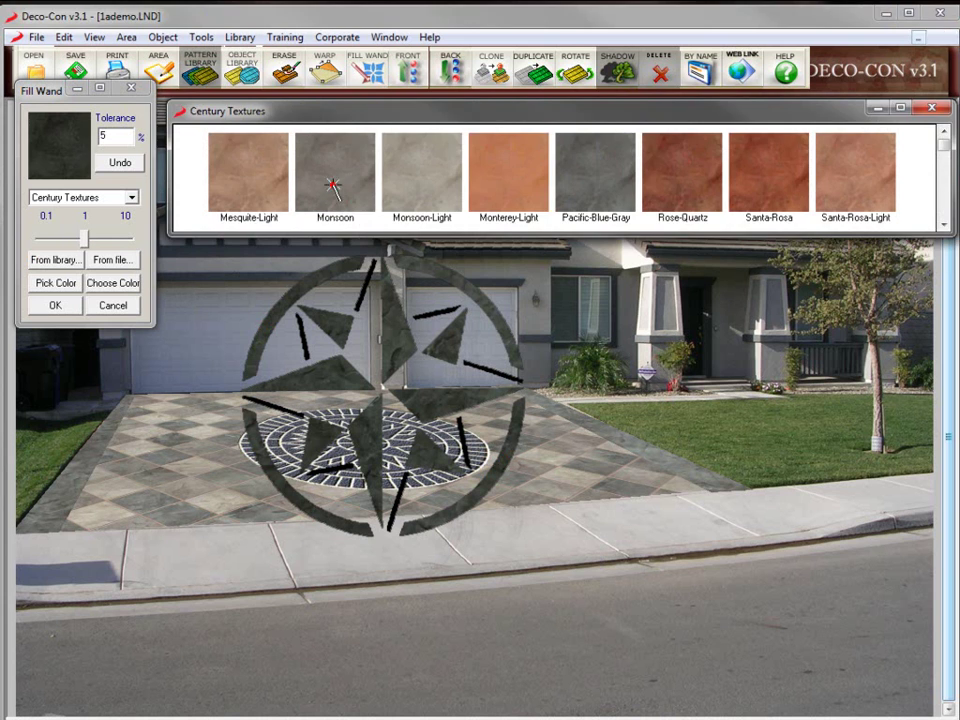
pyautogui.click(367, 284)
pyautogui.click(435, 314)
pyautogui.click(490, 376)
pyautogui.click(463, 438)
pyautogui.click(396, 498)
pyautogui.click(332, 463)
pyautogui.click(279, 403)
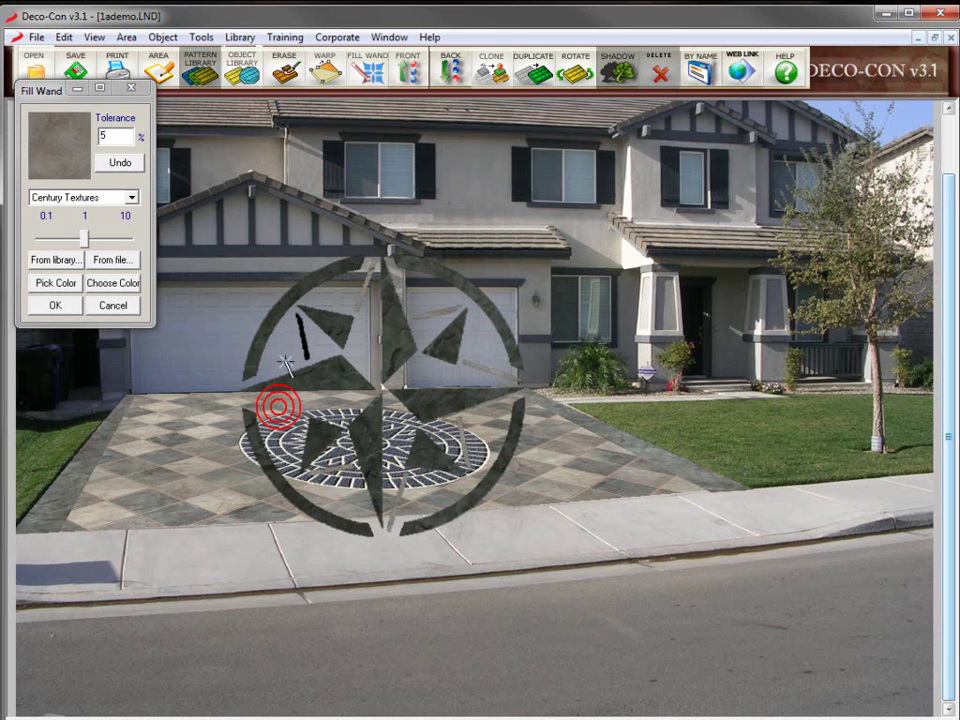
pyautogui.click(303, 340)
pyautogui.click(54, 306)
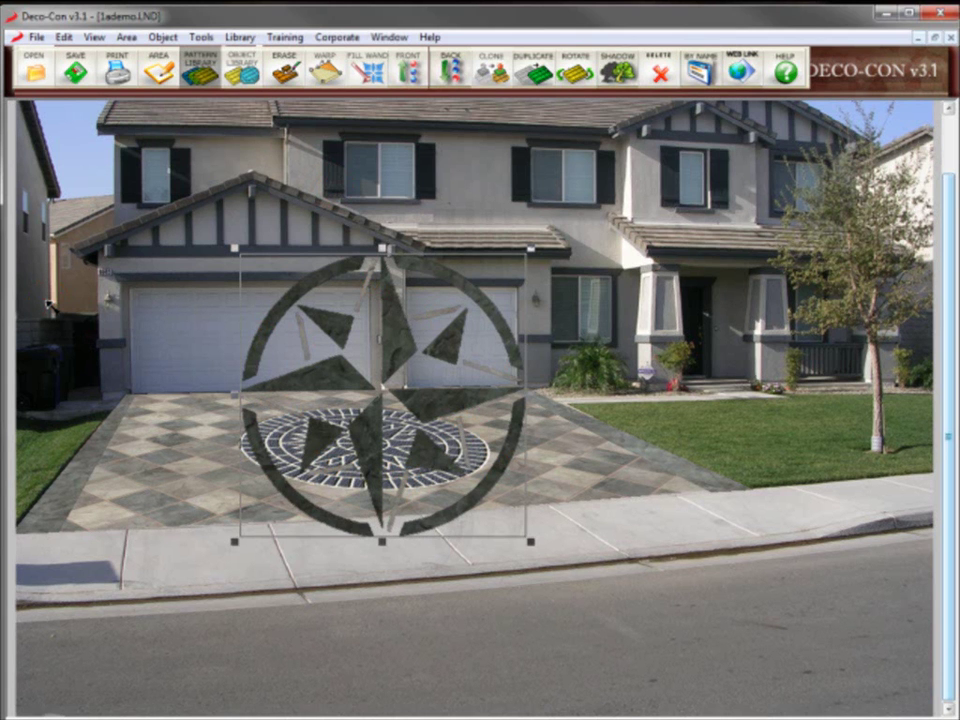
# Shift the textured compass stencil slightly upward and export it to the samples folder as a Land Object LOB file named Star1
pyautogui.moveTo(358, 343); pyautogui.dragTo(354, 326)
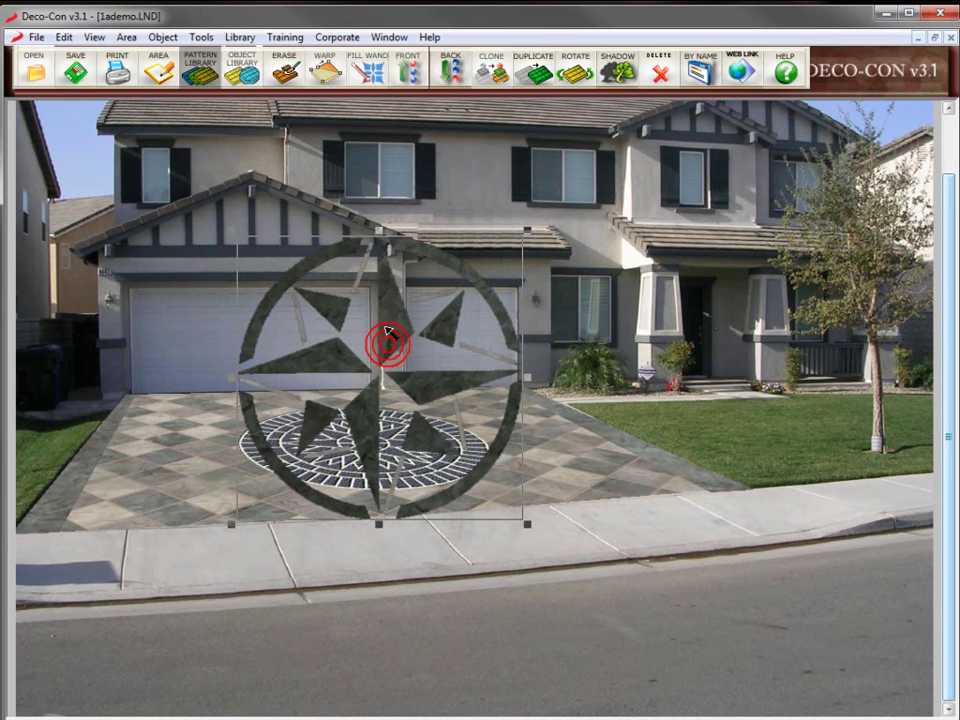
pyautogui.click(34, 40)
pyautogui.click(88, 268)
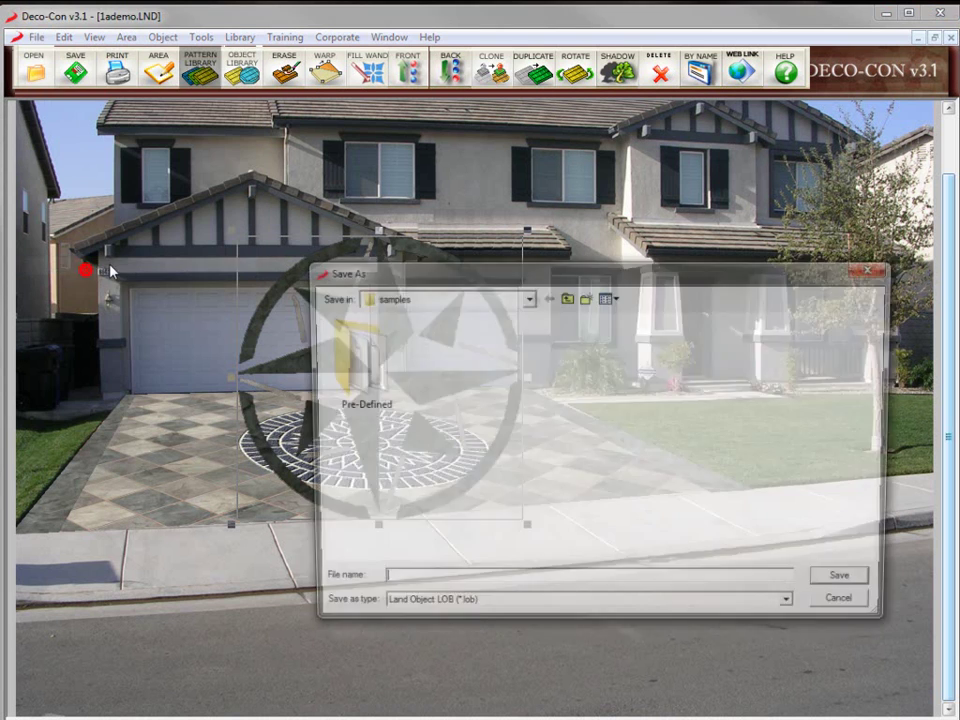
pyautogui.write('Star')
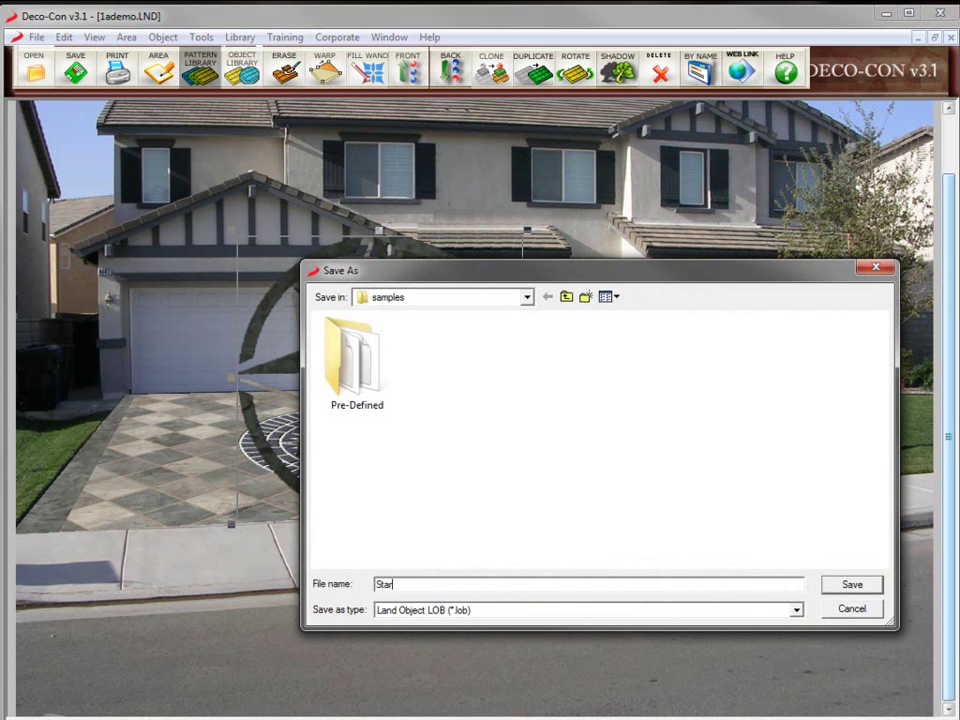
pyautogui.press('Return')
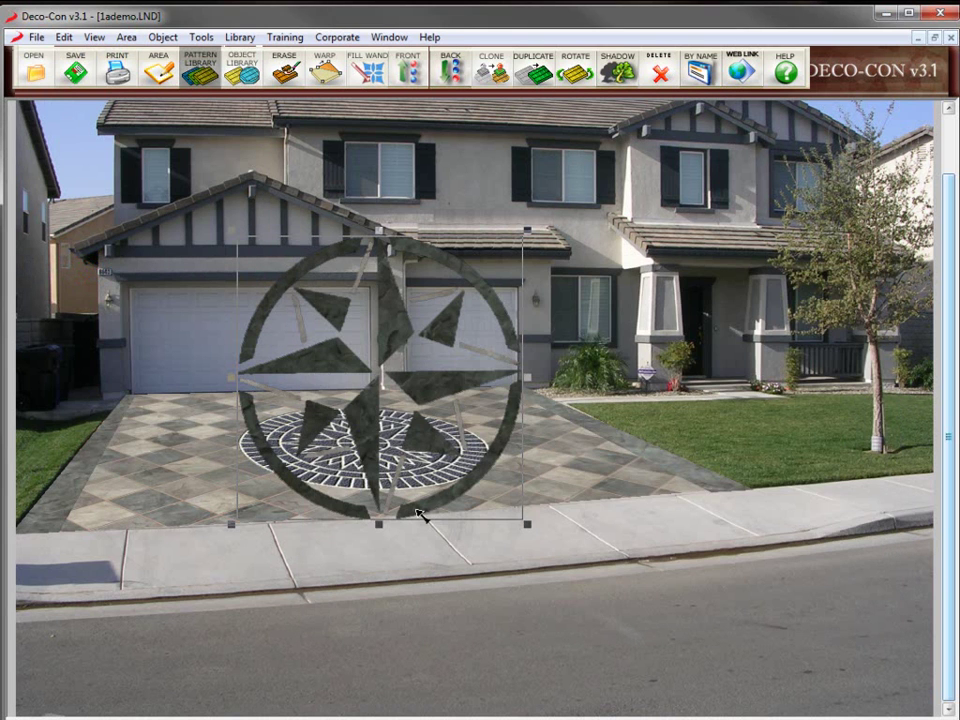
# Add the exported Star1.LOB object to the Miscellaneous Templates object library
pyautogui.click(242, 70)
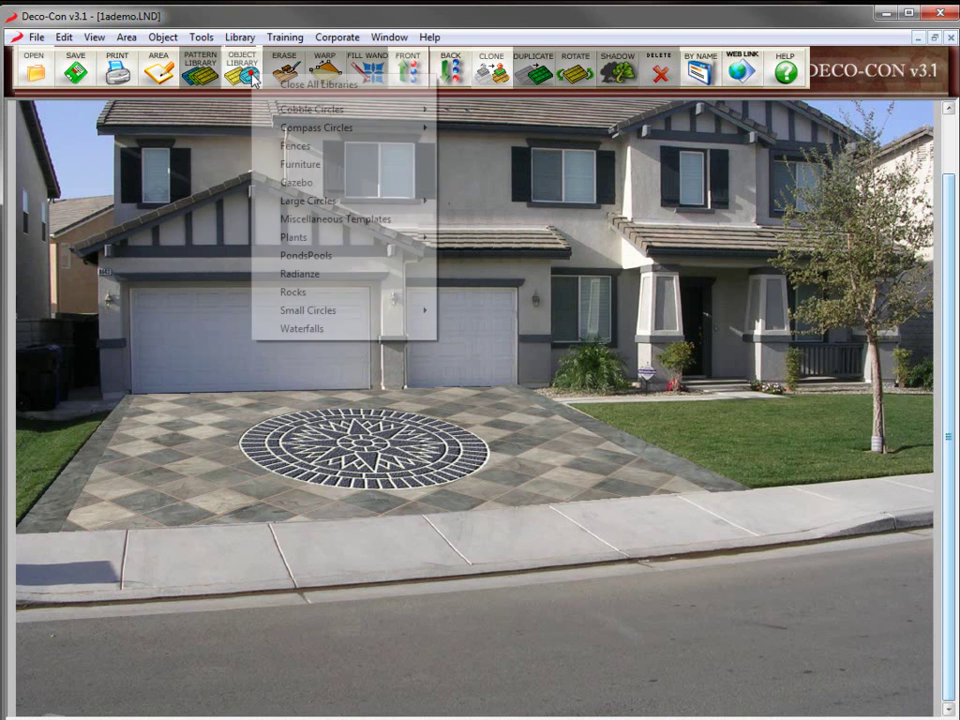
pyautogui.click(366, 225)
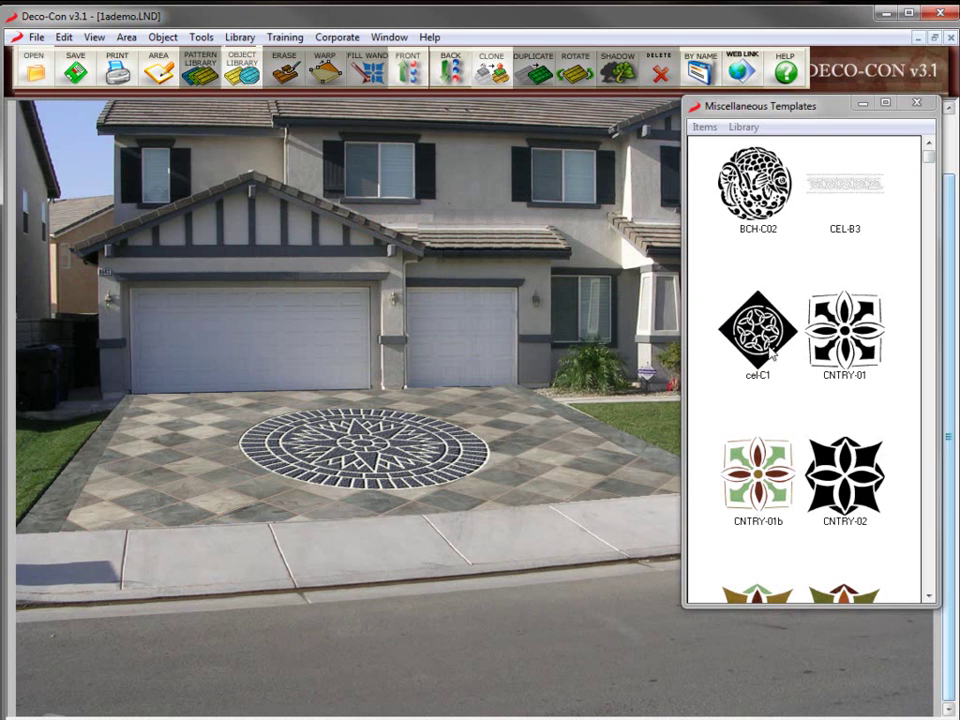
pyautogui.click(705, 127)
pyautogui.click(712, 145)
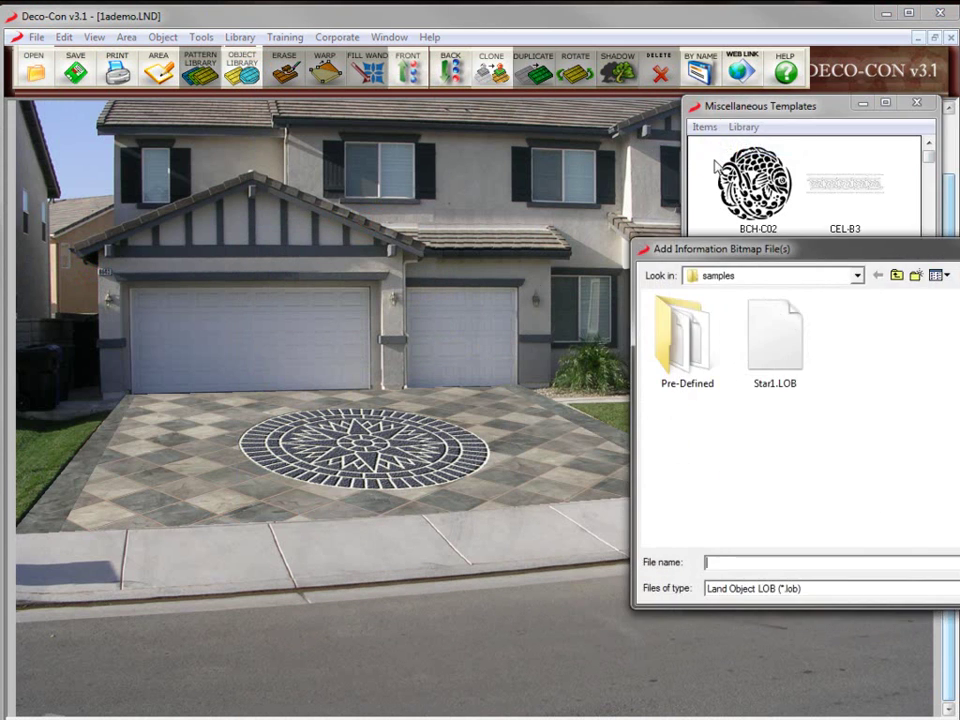
pyautogui.doubleClick(780, 343)
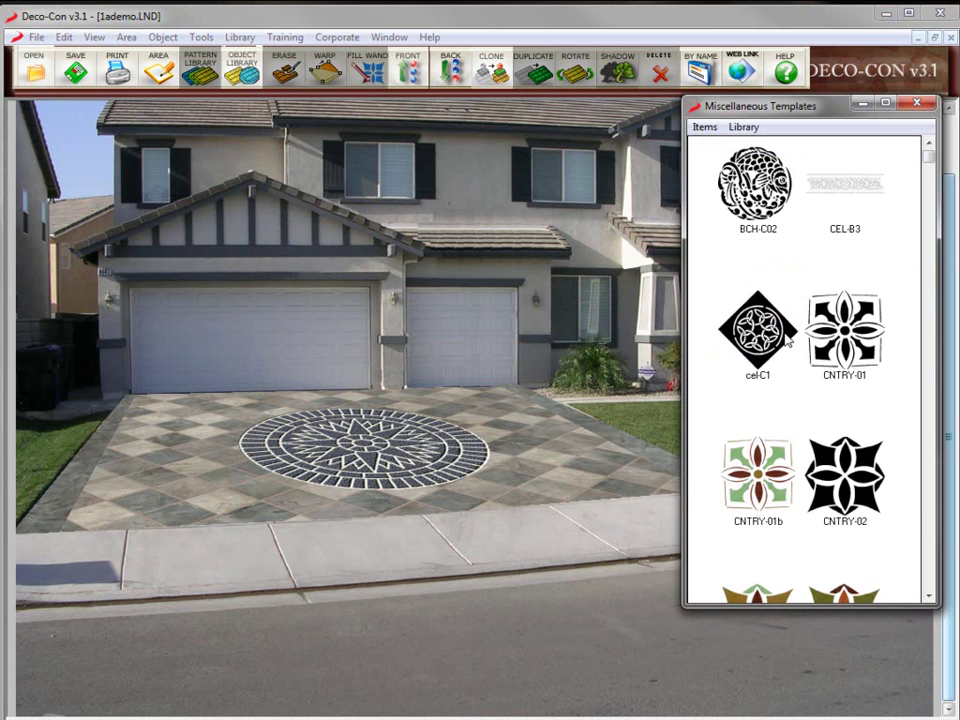
# Place the Star1 compass from the Miscellaneous Templates library on the driveway in place of the old medallion and close the library
pyautogui.click(927, 581)
pyautogui.click(927, 581)
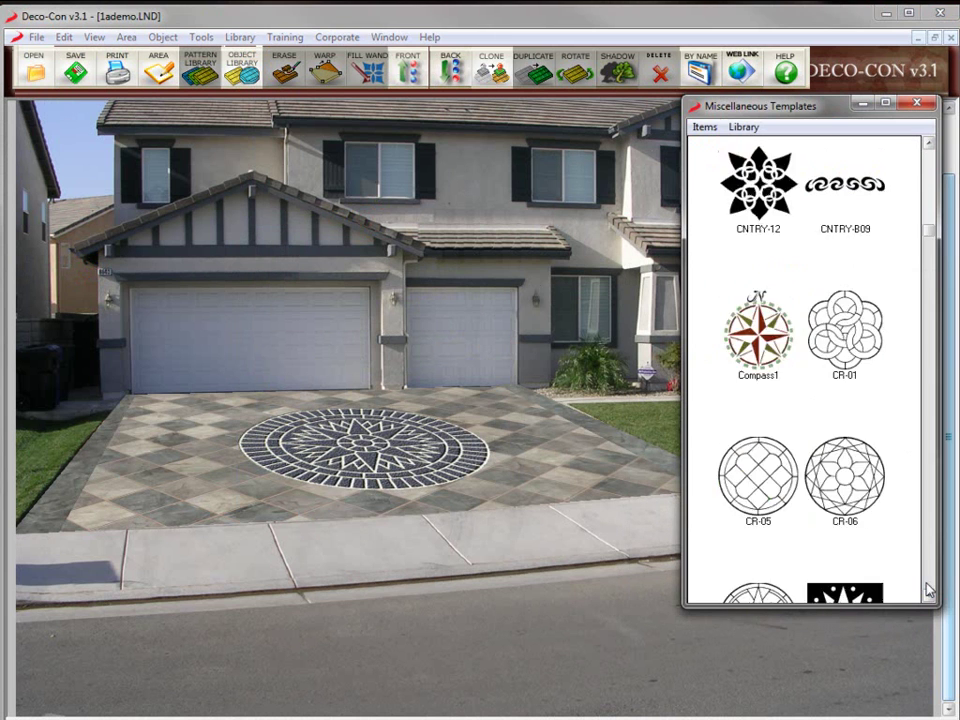
pyautogui.moveTo(929, 292); pyautogui.dragTo(928, 336)
pyautogui.moveTo(846, 335); pyautogui.dragTo(600, 433)
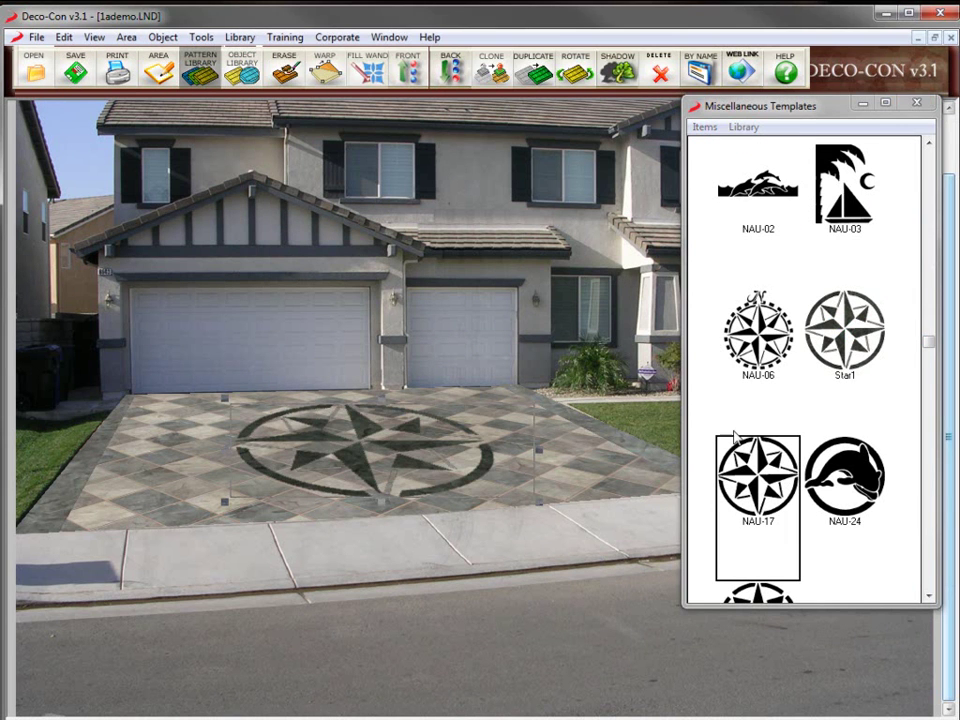
pyautogui.click(916, 102)
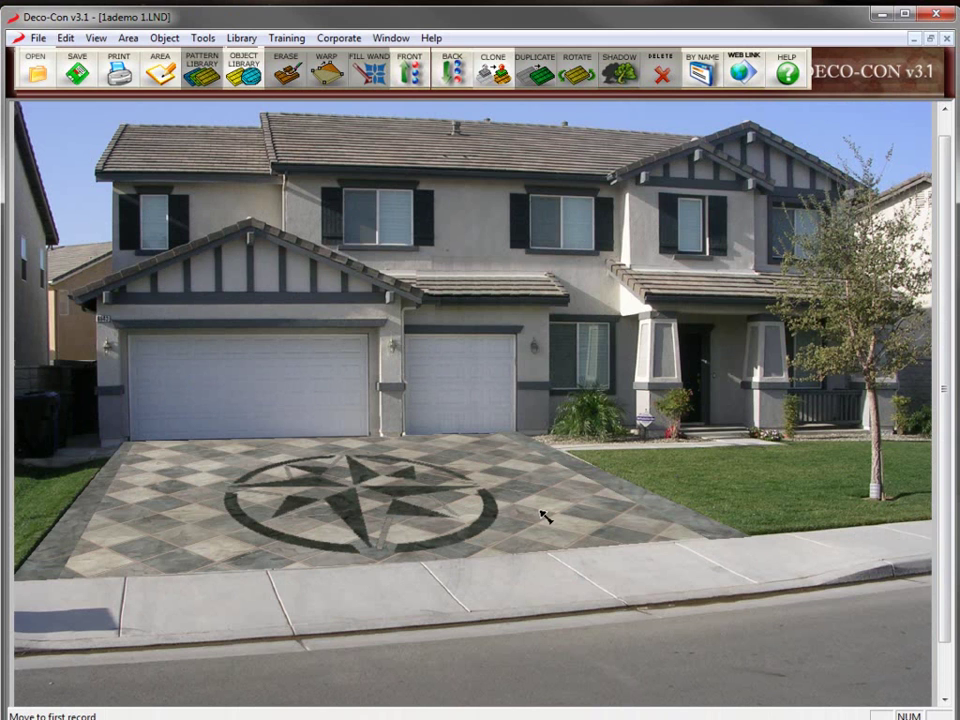
# Stamp the driveway tile area's pattern name onto the photo as a text label and move it down to the sidewalk
pyautogui.click(536, 541)
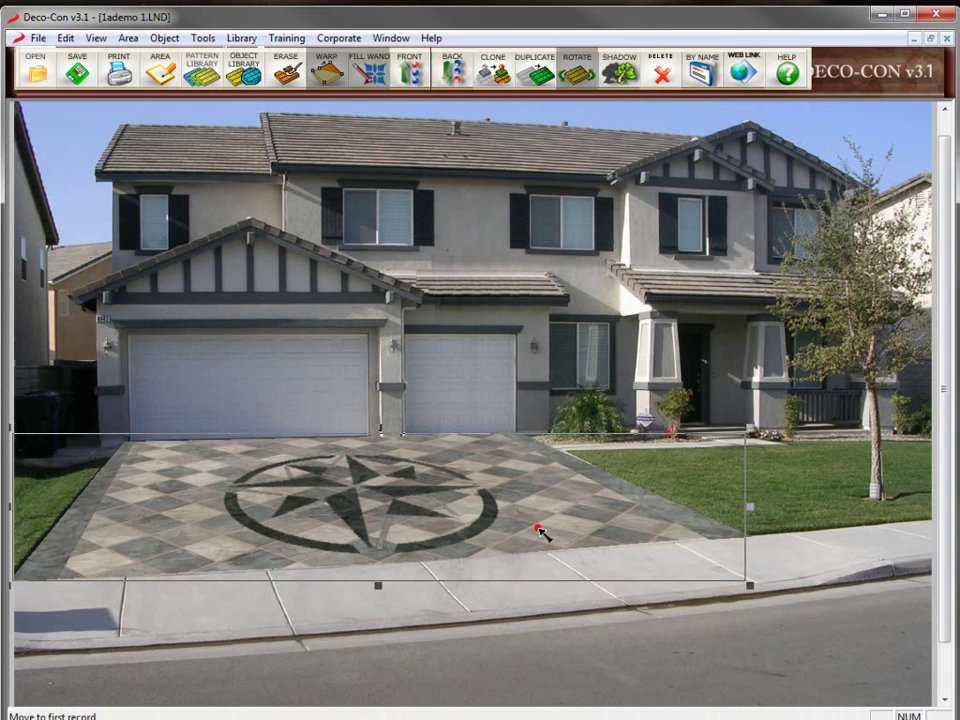
pyautogui.click(205, 78)
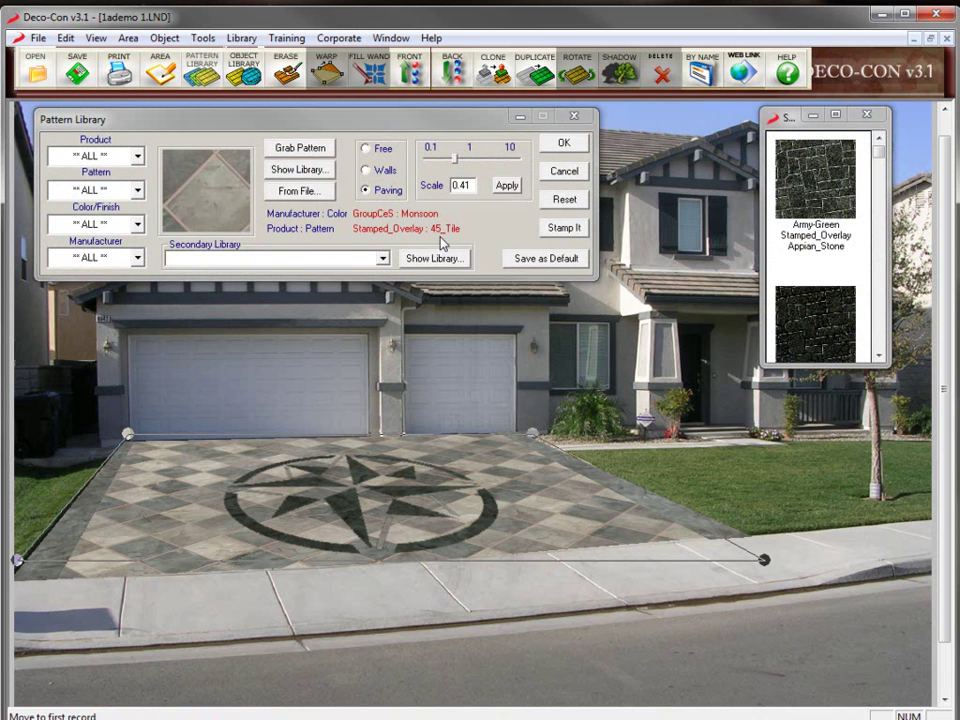
pyautogui.click(549, 229)
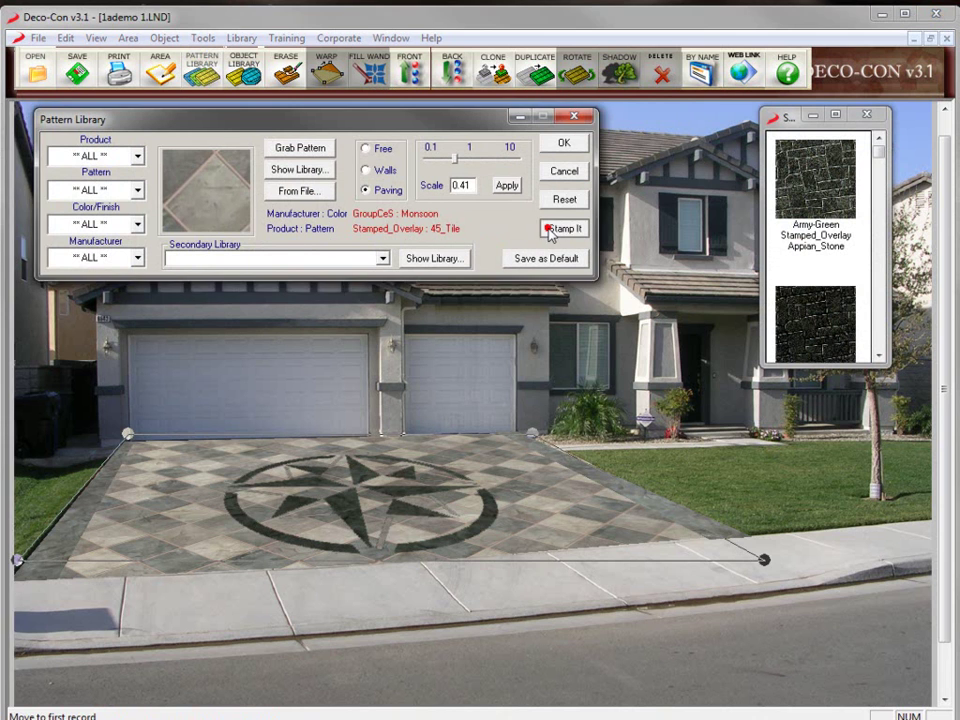
pyautogui.click(564, 170)
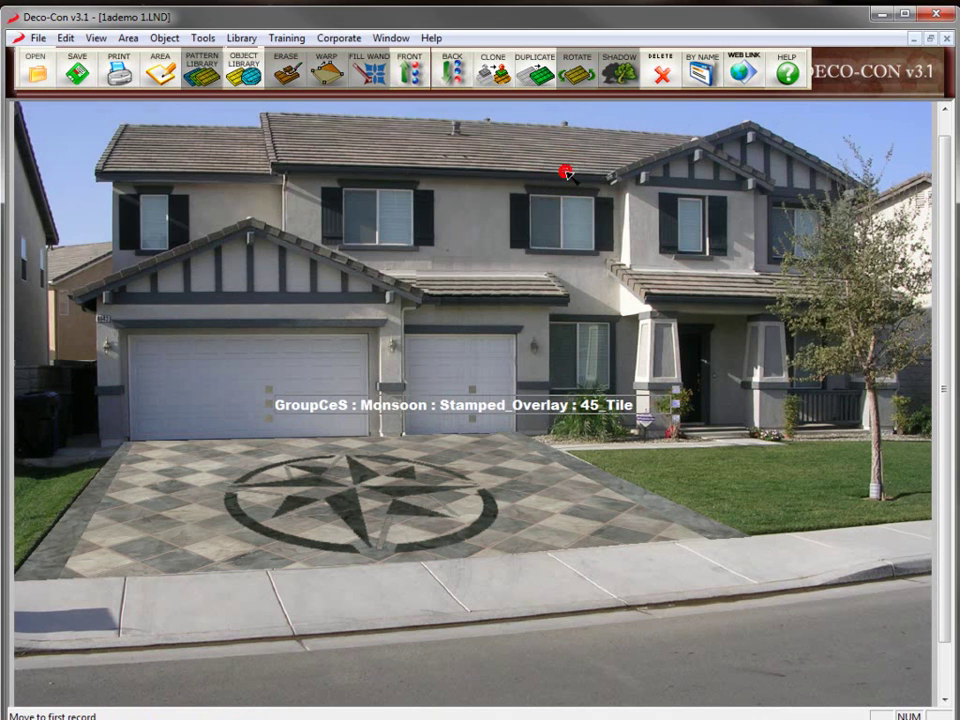
pyautogui.moveTo(478, 409); pyautogui.dragTo(460, 613)
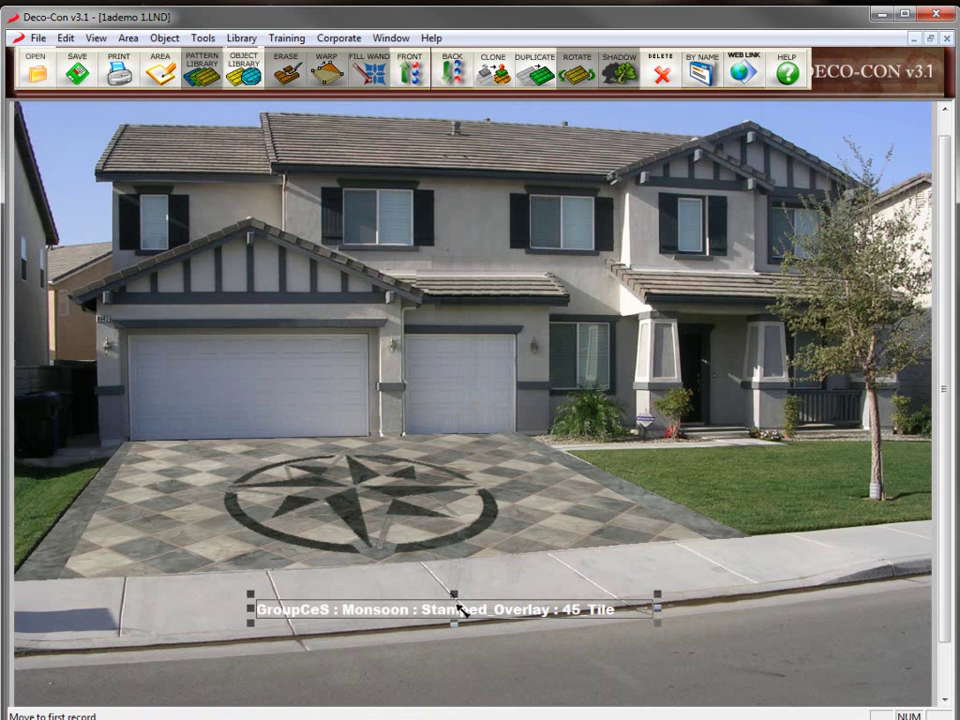
# Remove the "GroupCeS :" manufacturer prefix from the pattern label's text
pyautogui.doubleClick(456, 612)
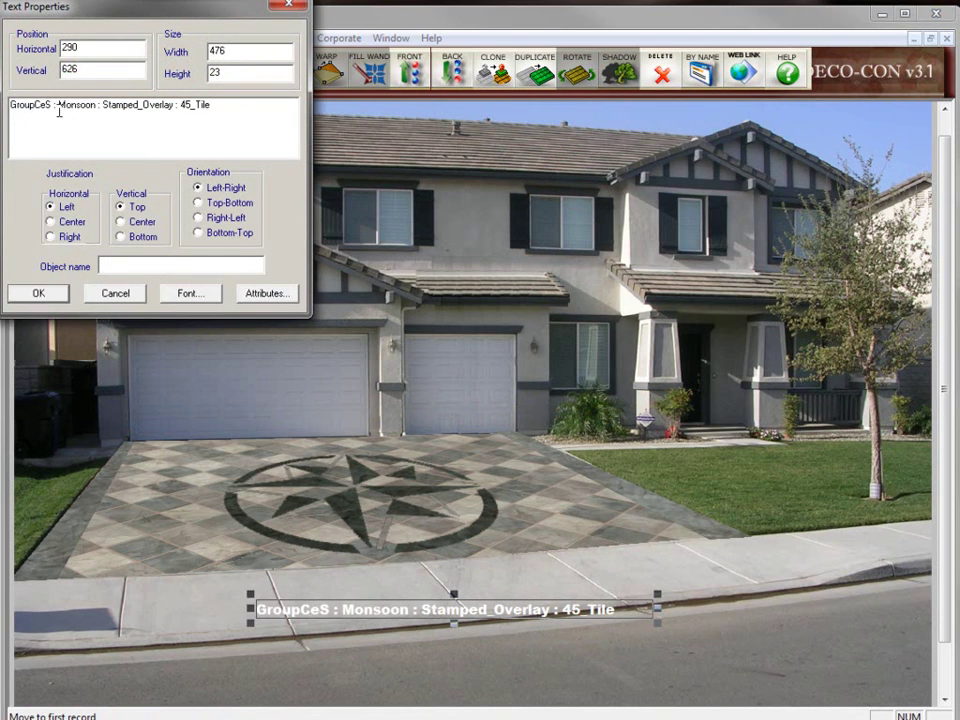
pyautogui.moveTo(57, 108); pyautogui.dragTo(4, 112)
pyautogui.press('Delete')
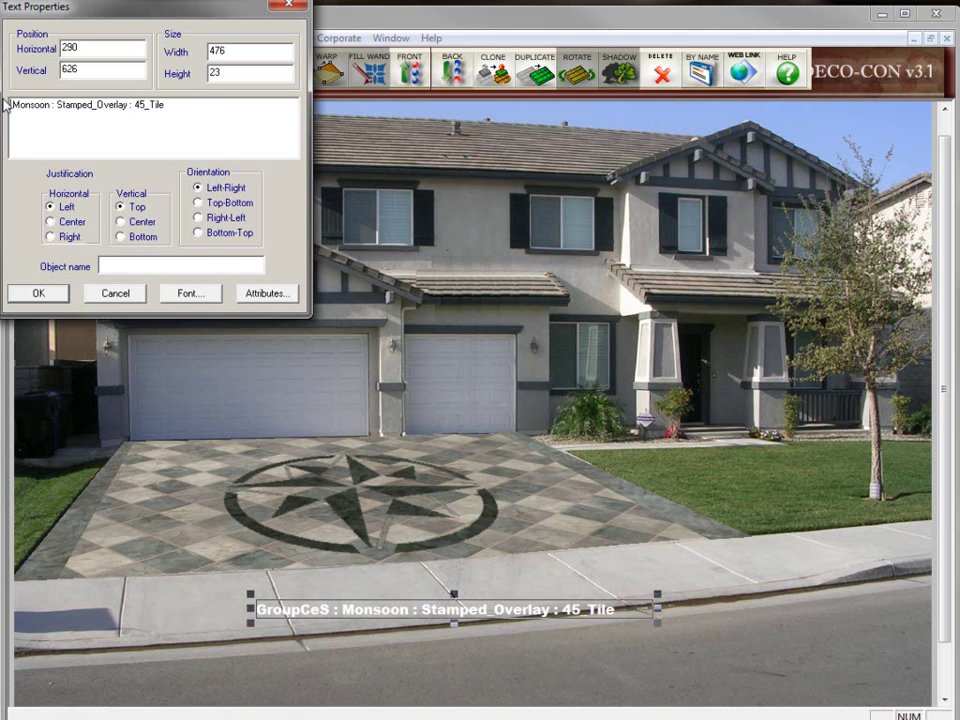
# Set the pattern label's font size to 22, apply the text changes and move the label onto the street below the driveway
pyautogui.click(192, 294)
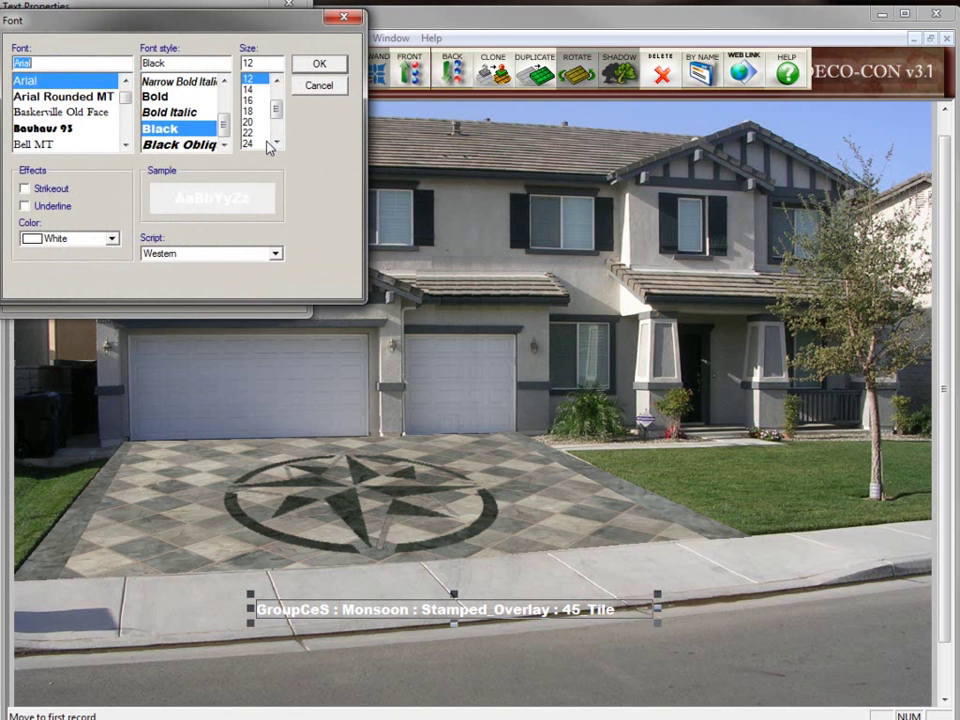
pyautogui.click(248, 134)
pyautogui.click(249, 143)
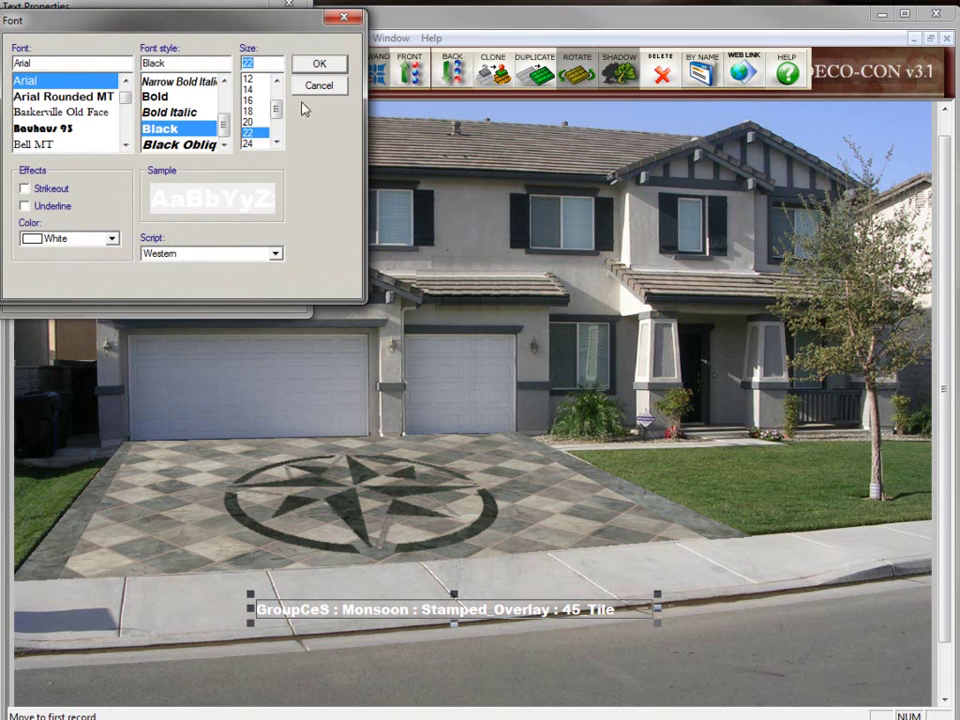
pyautogui.click(328, 65)
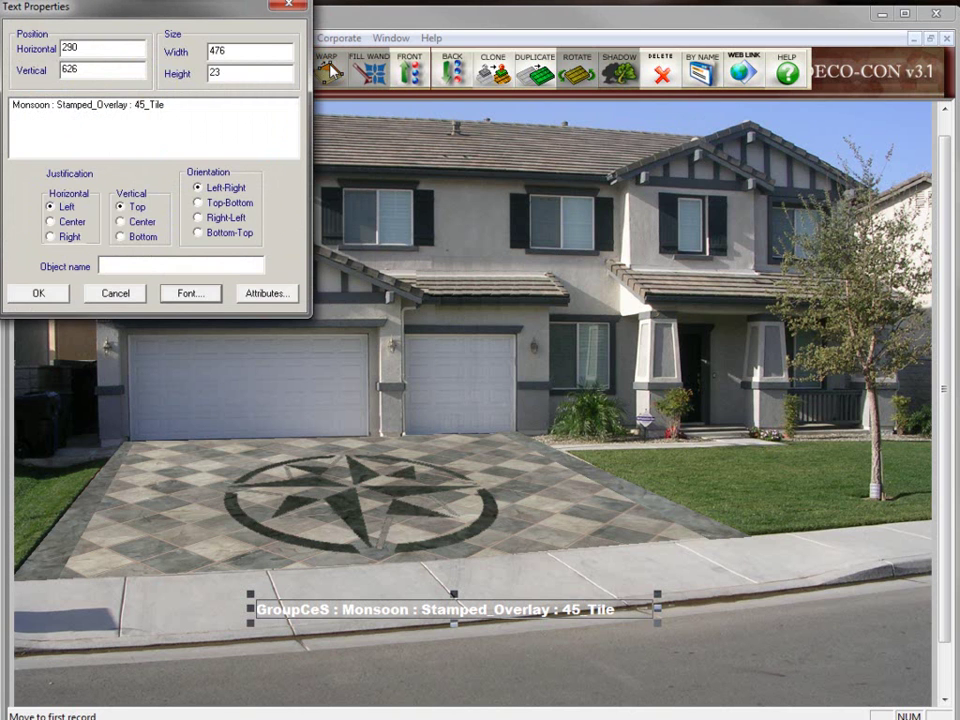
pyautogui.click(40, 293)
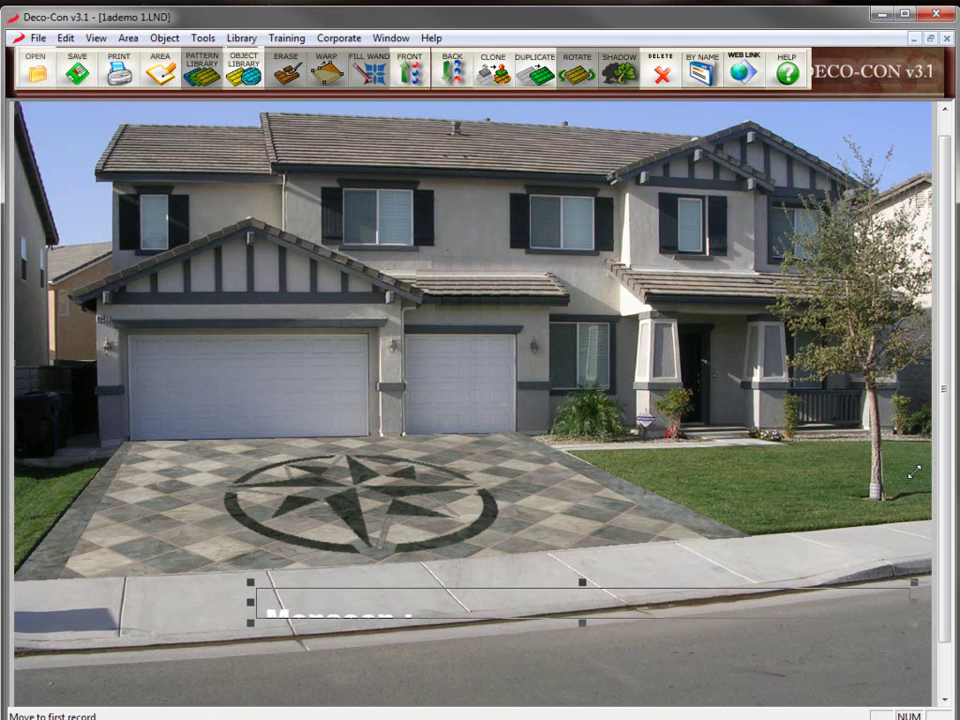
pyautogui.moveTo(673, 615); pyautogui.dragTo(618, 640)
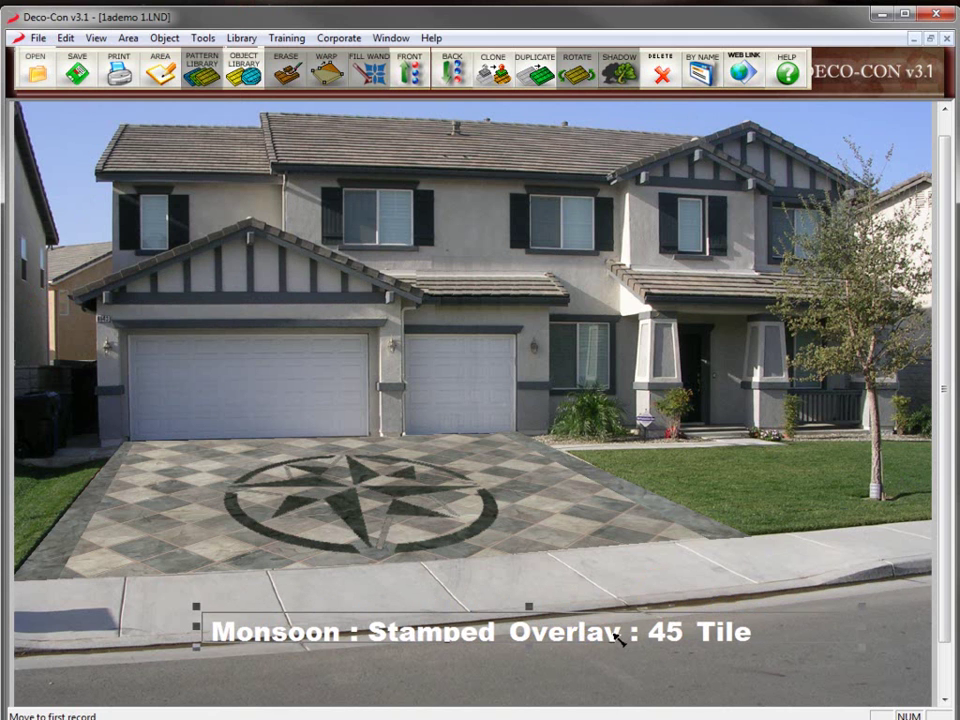
pyautogui.click(686, 588)
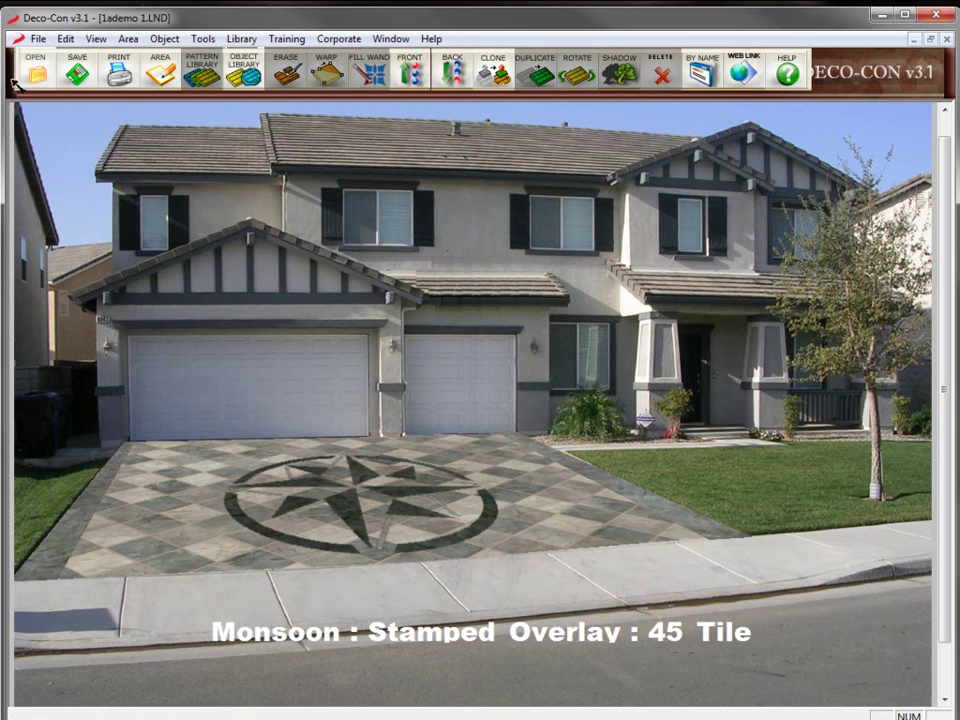
# Import the DJSD DJSquireDesigns.com logo, shrink it to about half size and place it in the upper-left corner of the photo
pyautogui.click(37, 39)
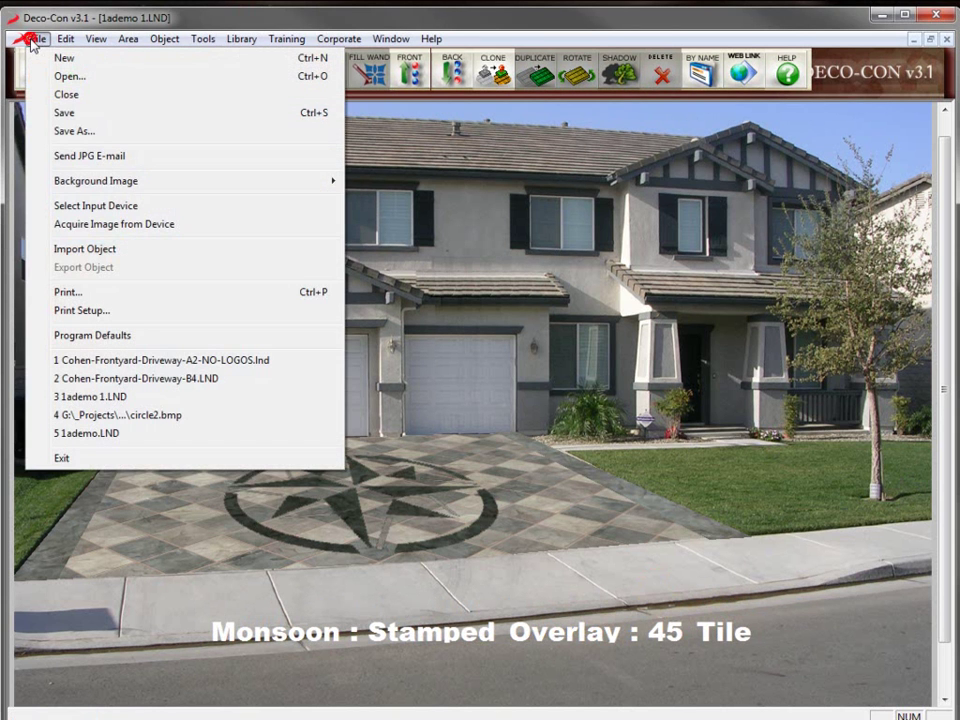
pyautogui.click(116, 249)
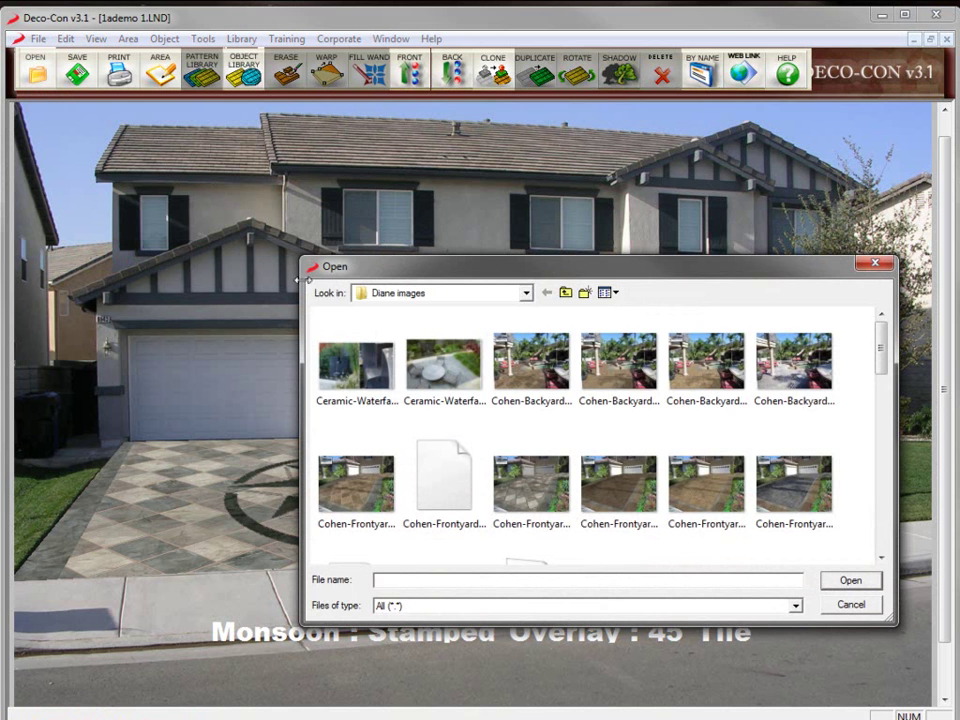
pyautogui.scroll(-3, 590, 430)
pyautogui.doubleClick(621, 358)
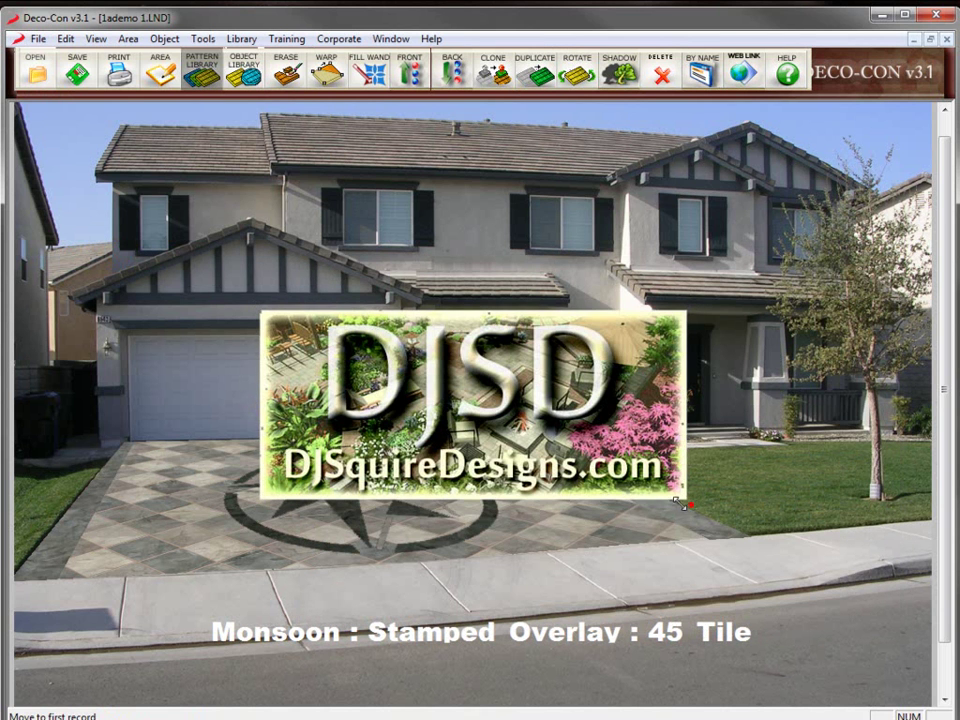
pyautogui.moveTo(690, 505); pyautogui.dragTo(478, 406)
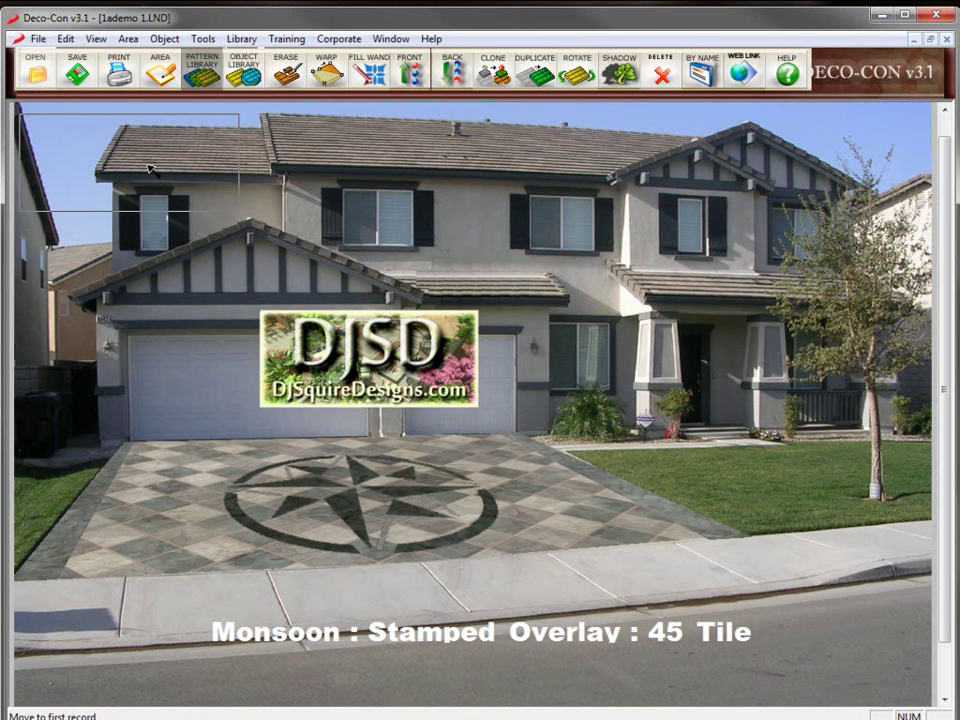
pyautogui.moveTo(368, 358); pyautogui.dragTo(124, 151)
# Import the original photo of the house with the plain concrete driveway, shrink it and place it in the picture's upper-right corner
pyautogui.click(40, 39)
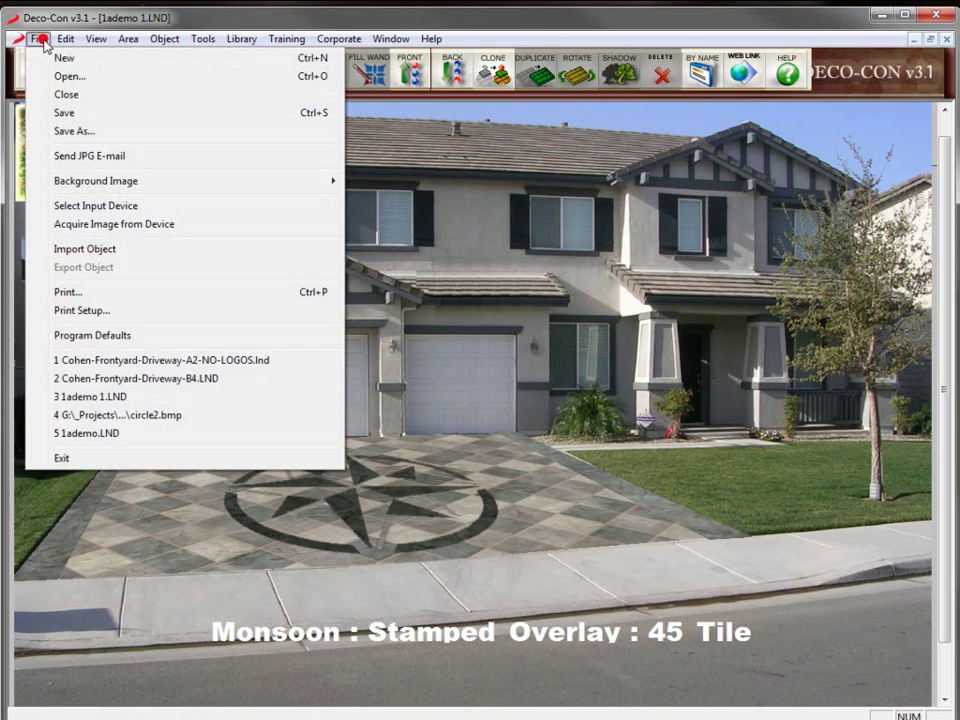
pyautogui.click(90, 249)
pyautogui.doubleClick(531, 360)
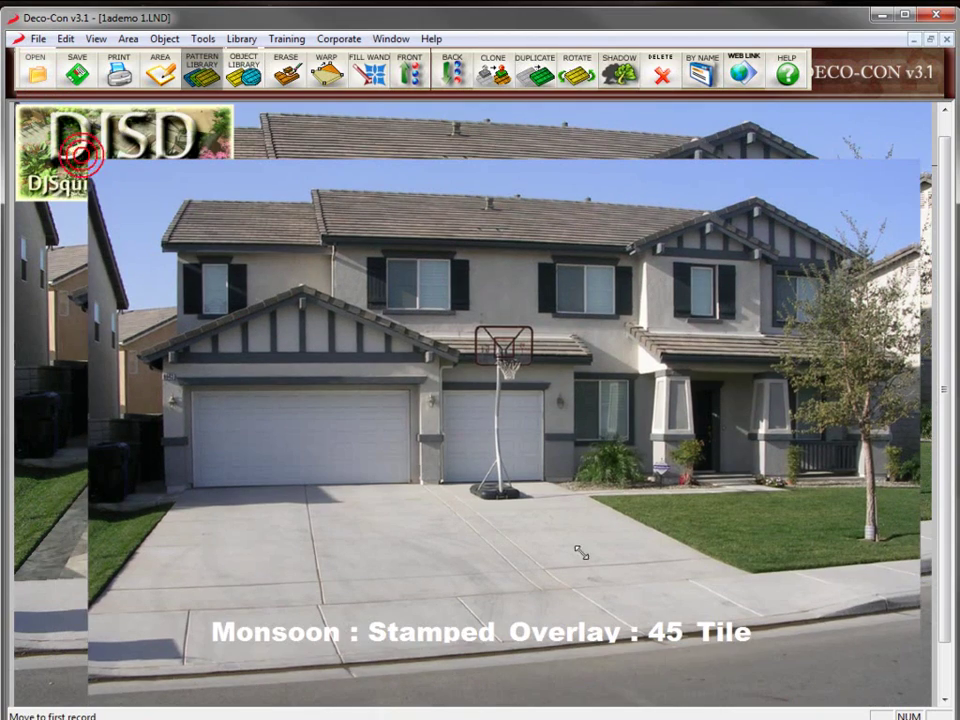
pyautogui.moveTo(581, 553); pyautogui.dragTo(666, 588)
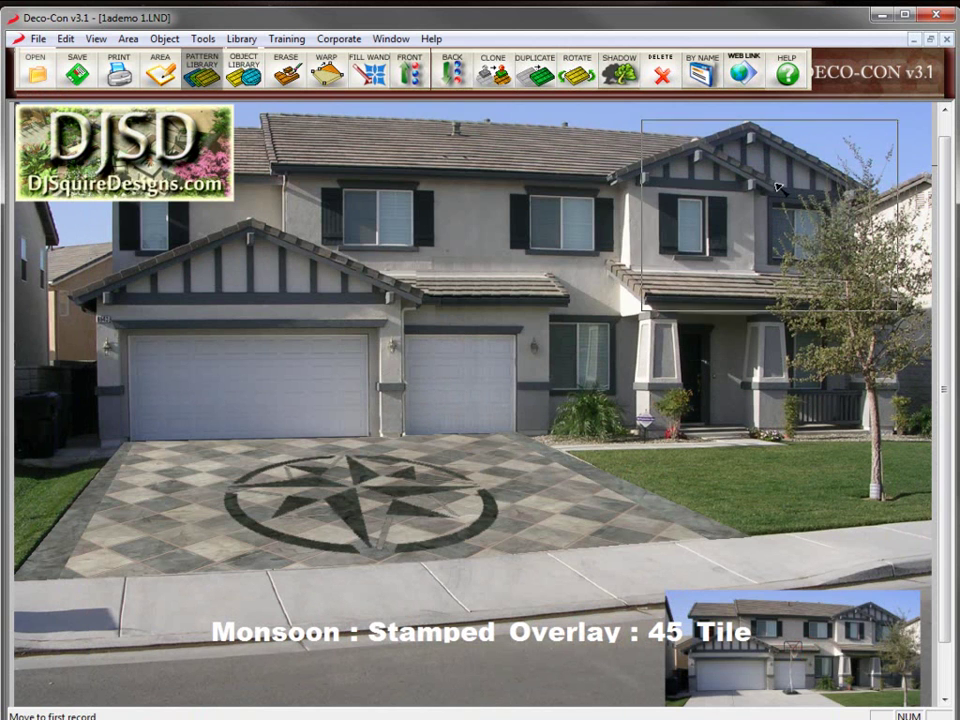
pyautogui.moveTo(740, 650); pyautogui.dragTo(712, 273)
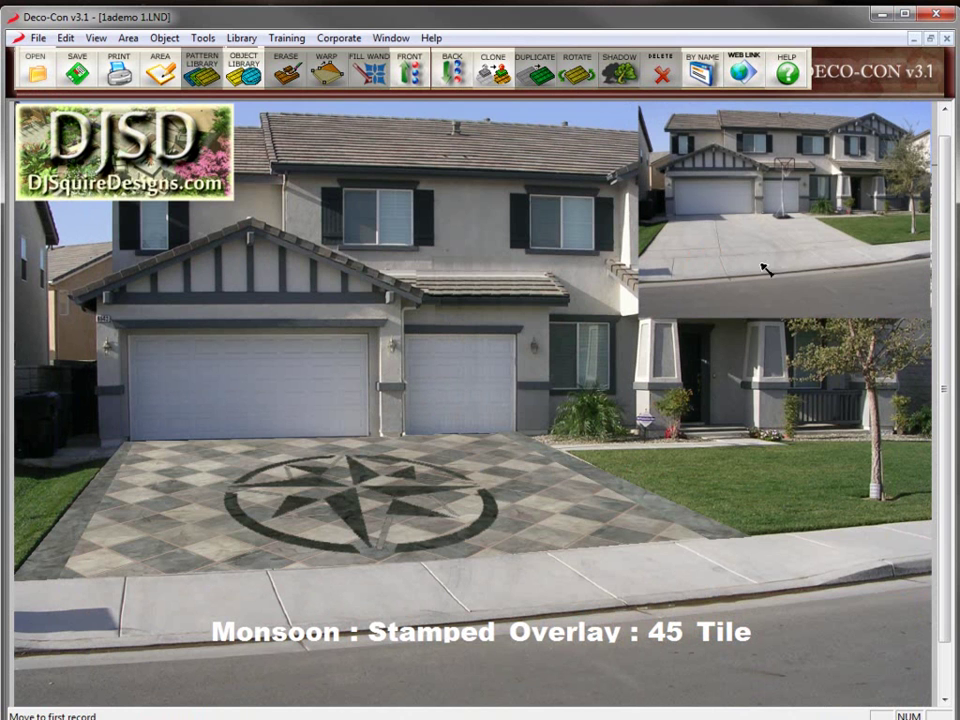
# Add a text label reading "Before" and place it along the lower edge of the inset original photo
pyautogui.click(202, 38)
pyautogui.click(236, 180)
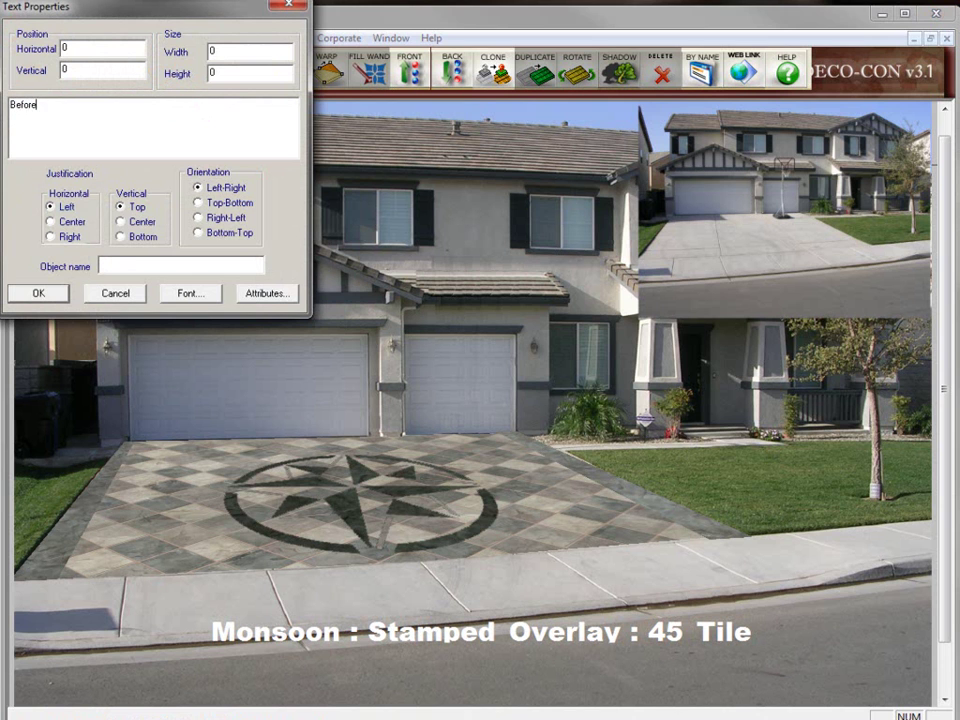
pyautogui.click(37, 293)
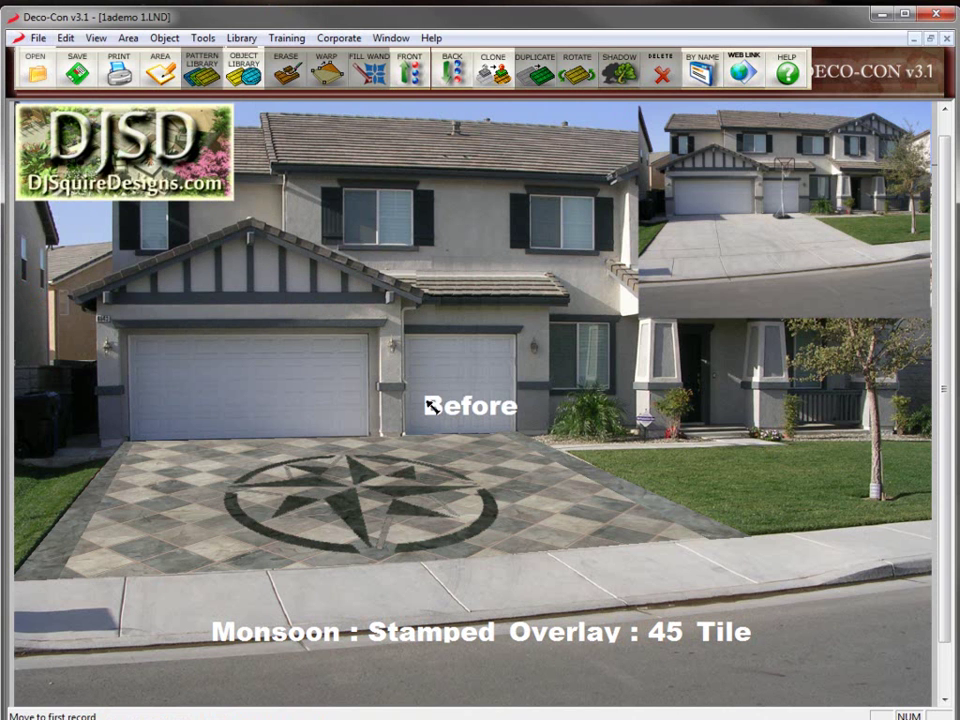
pyautogui.moveTo(428, 405); pyautogui.dragTo(778, 302)
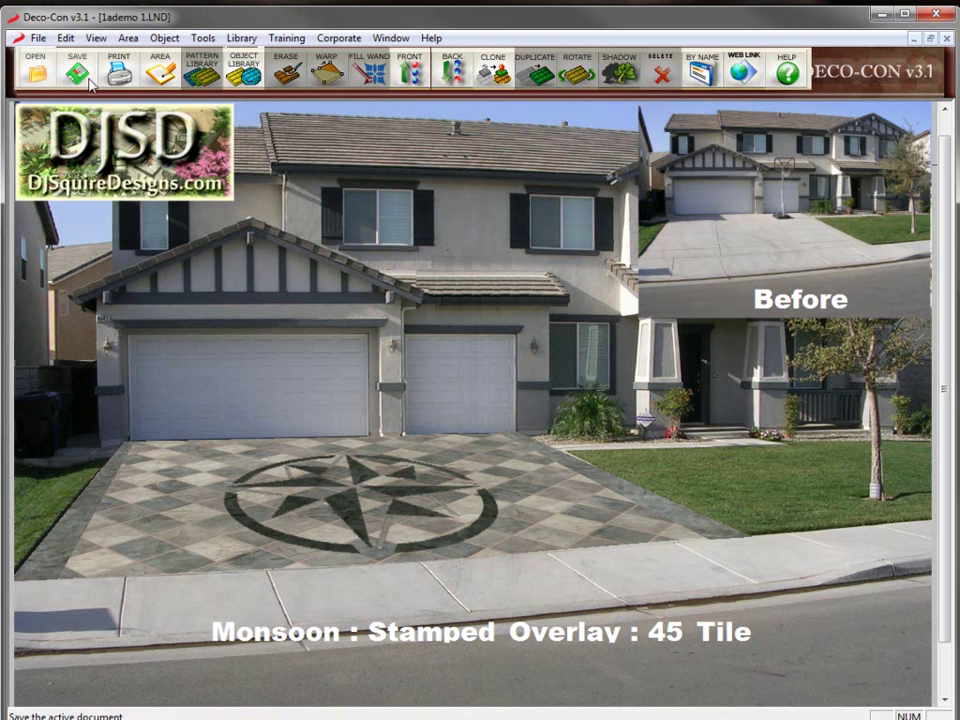
# E-mail the finished driveway picture as a JPG attachment to the customer, with the subject "Your New Decorative Concrete Driveway" and a short note asking for changes
pyautogui.click(37, 38)
pyautogui.click(141, 158)
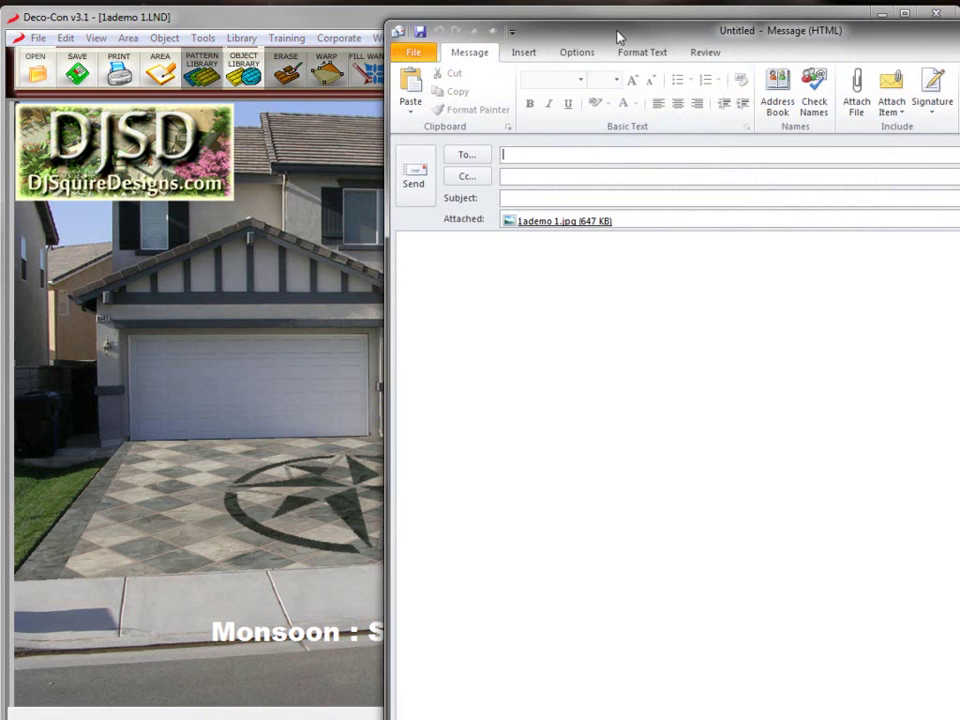
pyautogui.moveTo(618, 37)
pyautogui.mouseDown()
pyautogui.moveTo(366, 47)
pyautogui.moveTo(360, 59)
pyautogui.mouseUp()
pyautogui.click(278, 249)
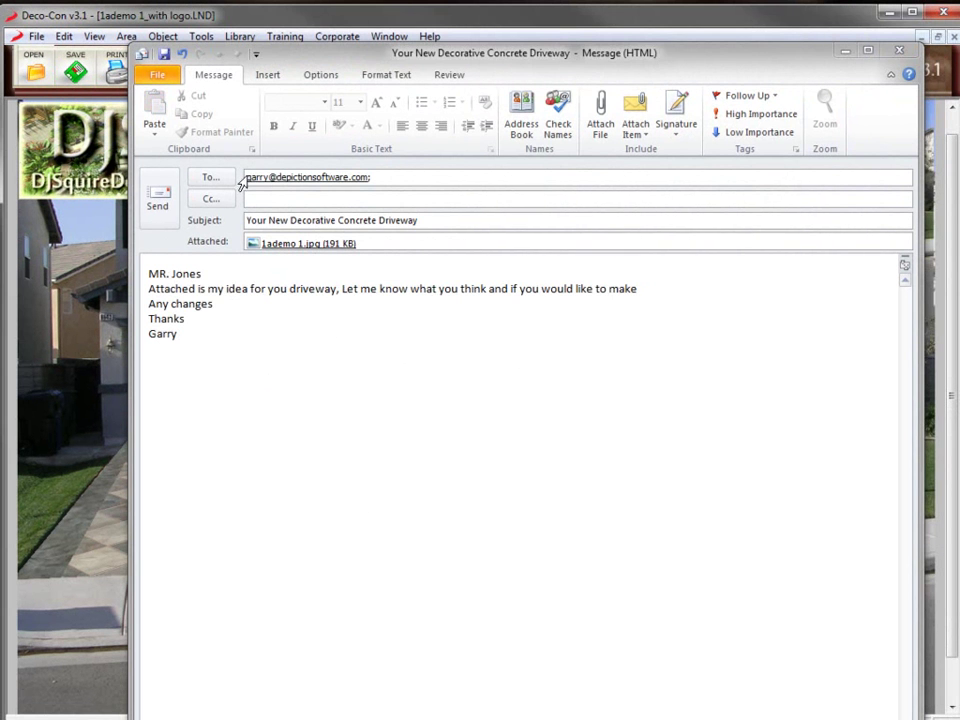
pyautogui.click(160, 212)
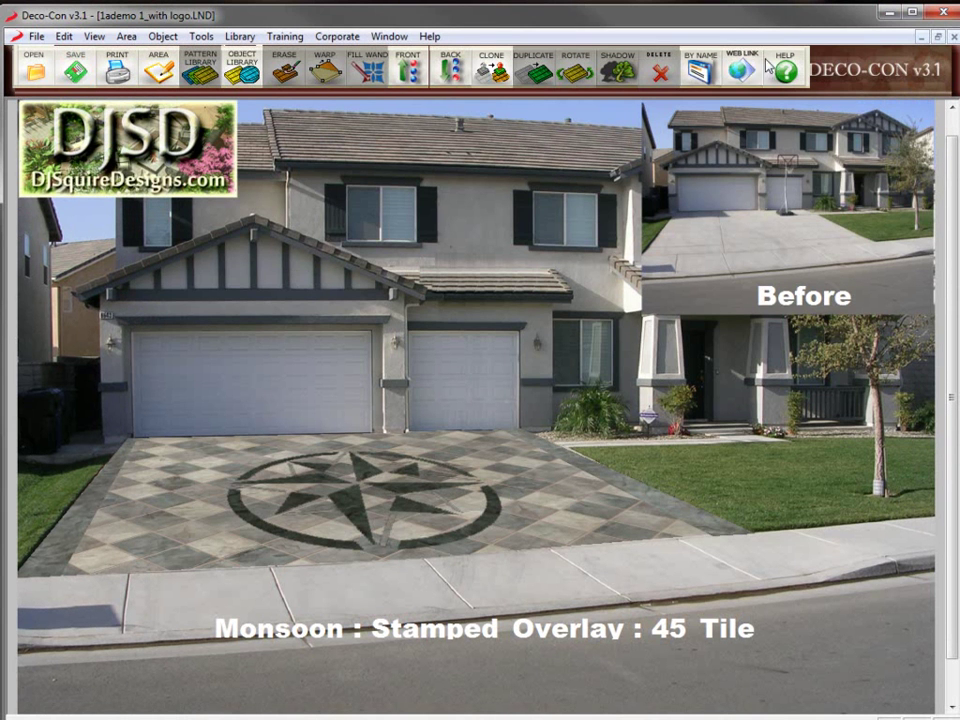
# Close the current project and open the front-yard driveway project ending in A2-NO-LOGOS from the Diane images folder
pyautogui.click(952, 38)
pyautogui.click(33, 67)
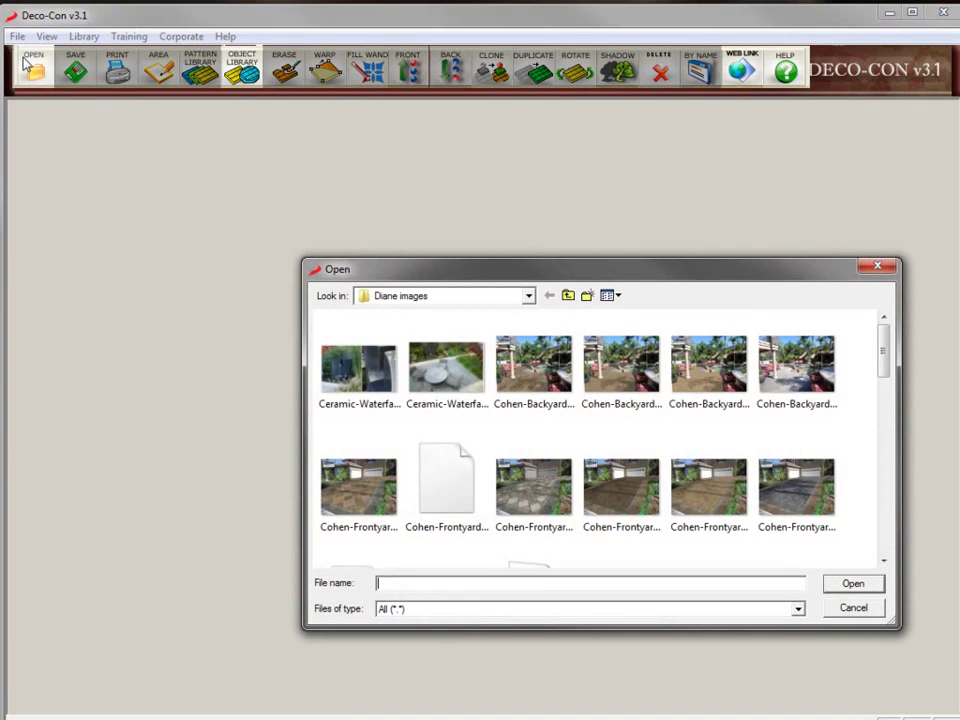
pyautogui.click(853, 583)
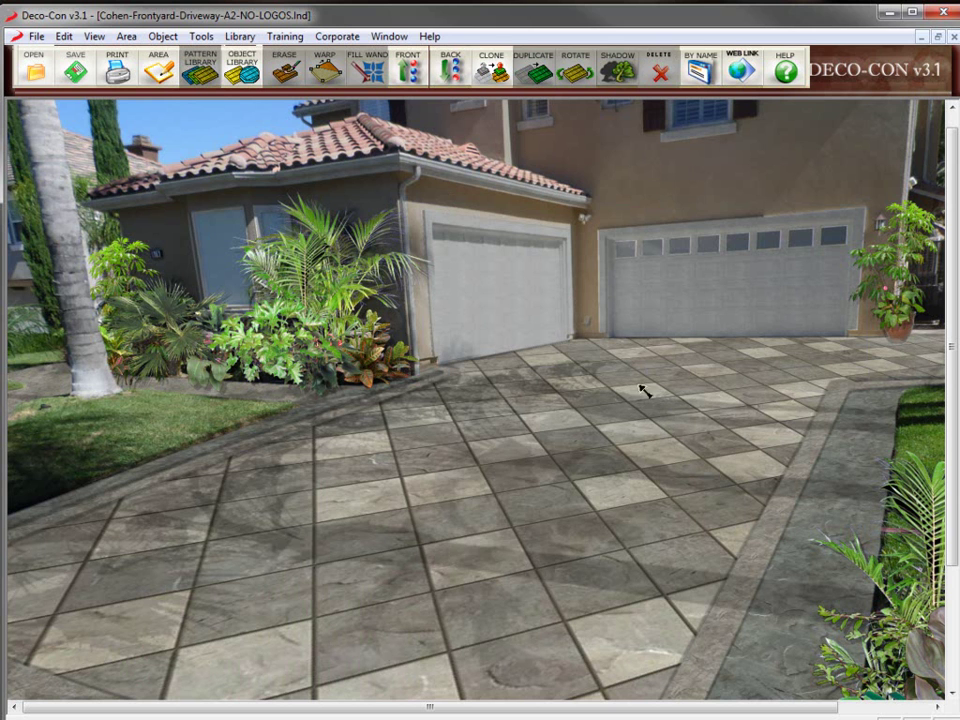
# Open the CenturyStone 45 Tile texture library and apply a tan-and-terracotta diagonal tile with dark joints to the driveway's main area
pyautogui.click(240, 36)
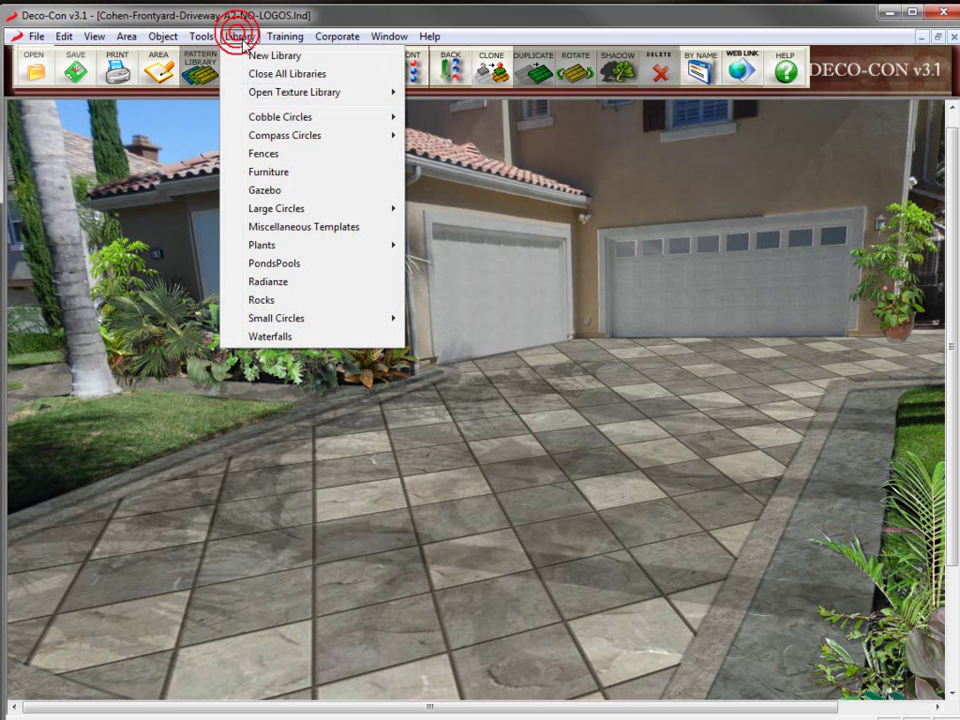
pyautogui.click(298, 92)
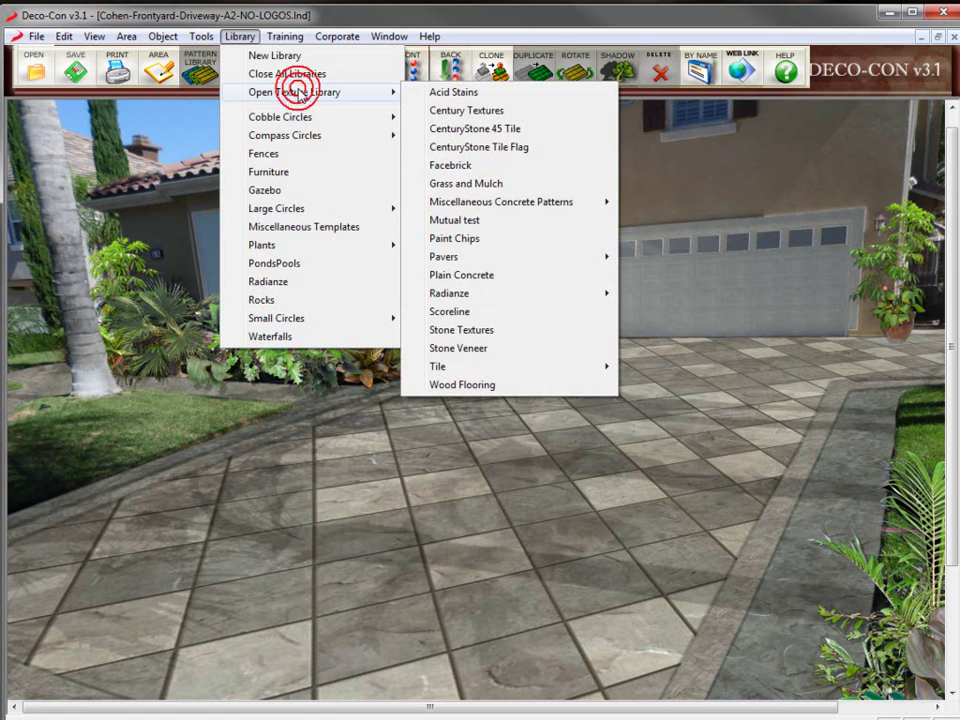
pyautogui.click(547, 131)
pyautogui.moveTo(84, 16); pyautogui.dragTo(94, 26)
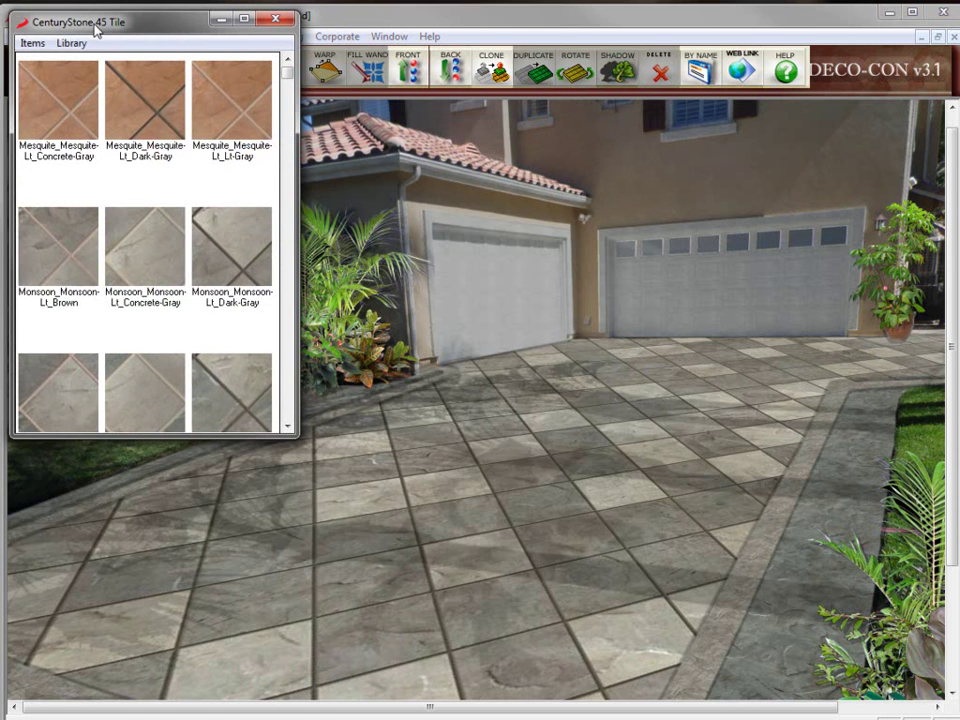
pyautogui.moveTo(290, 427); pyautogui.dragTo(290, 427)
pyautogui.moveTo(225, 386); pyautogui.dragTo(447, 477)
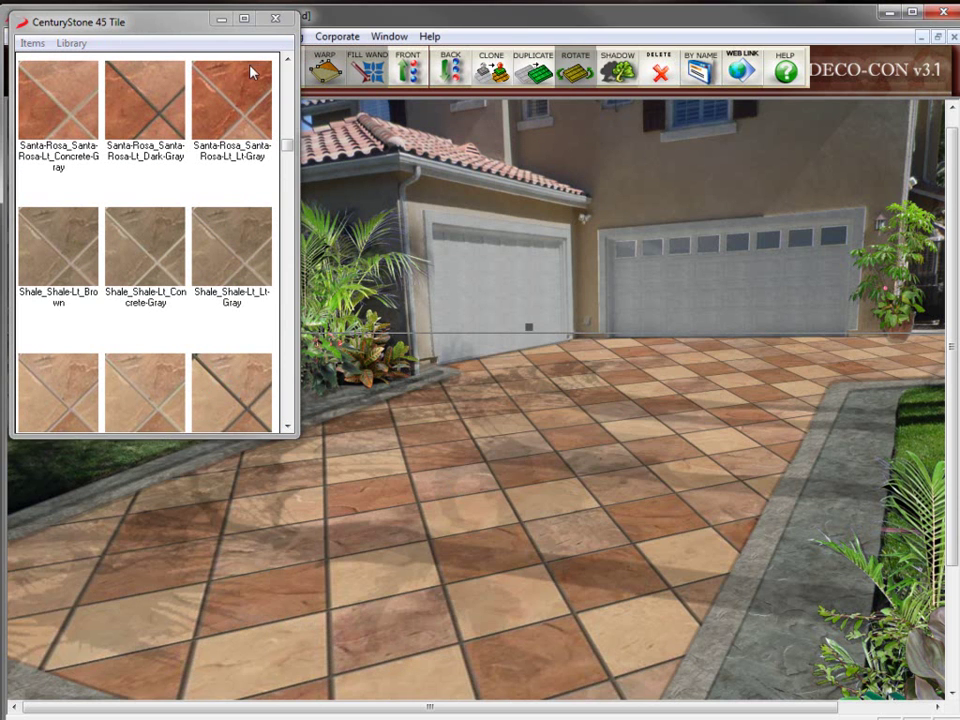
# Replace the tile library with the Century Textures library and apply a brown stone texture to the driveway's wide outer border
pyautogui.click(275, 18)
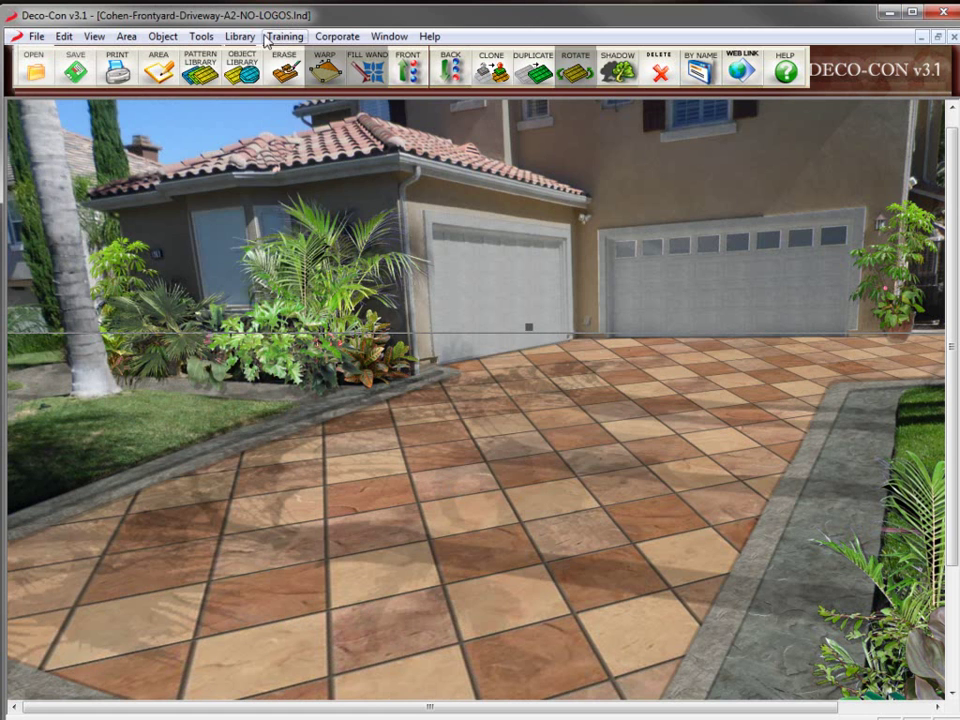
pyautogui.click(239, 36)
pyautogui.moveTo(294, 97)
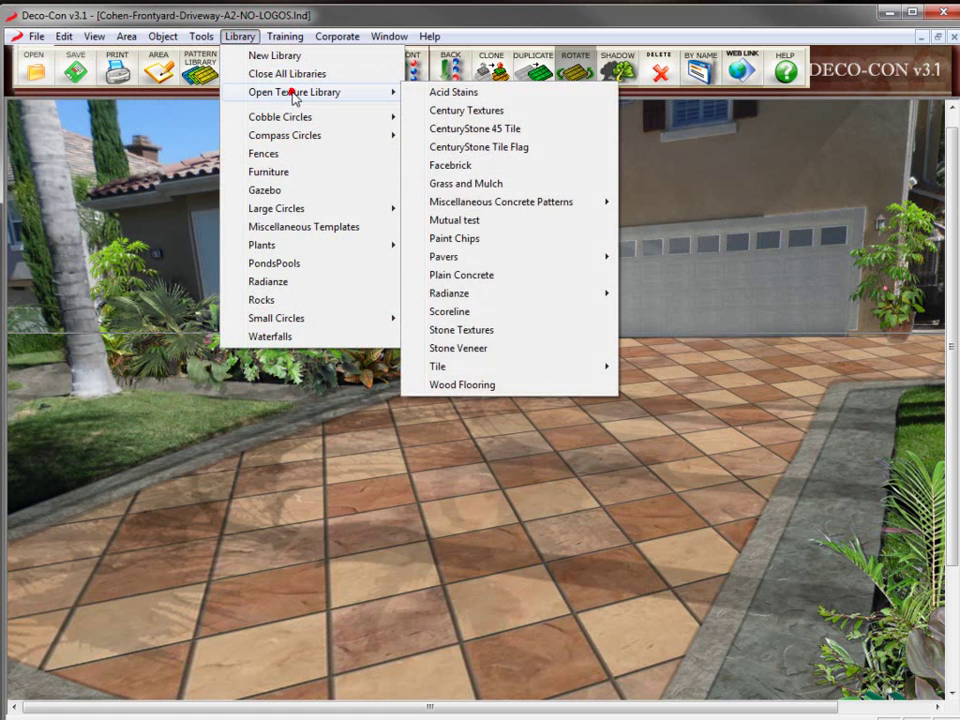
pyautogui.click(440, 110)
pyautogui.moveTo(865, 340); pyautogui.dragTo(842, 530)
# Apply the Monterey-Light texture to the narrow inner border band around the driveway tiles
pyautogui.click(948, 416)
pyautogui.click(948, 416)
pyautogui.moveTo(855, 170); pyautogui.dragTo(814, 463)
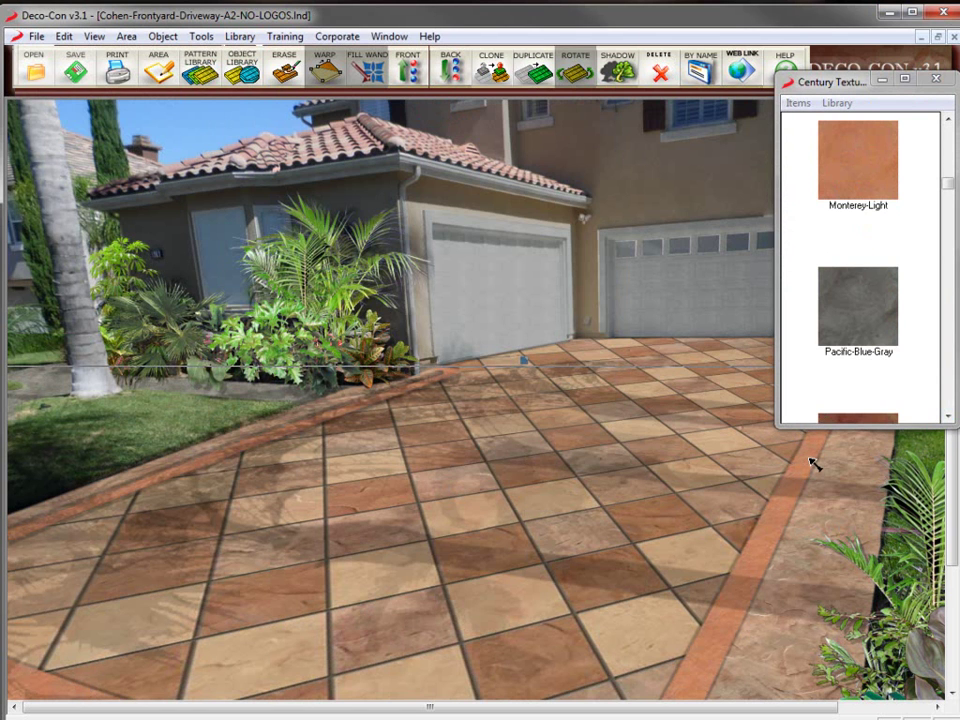